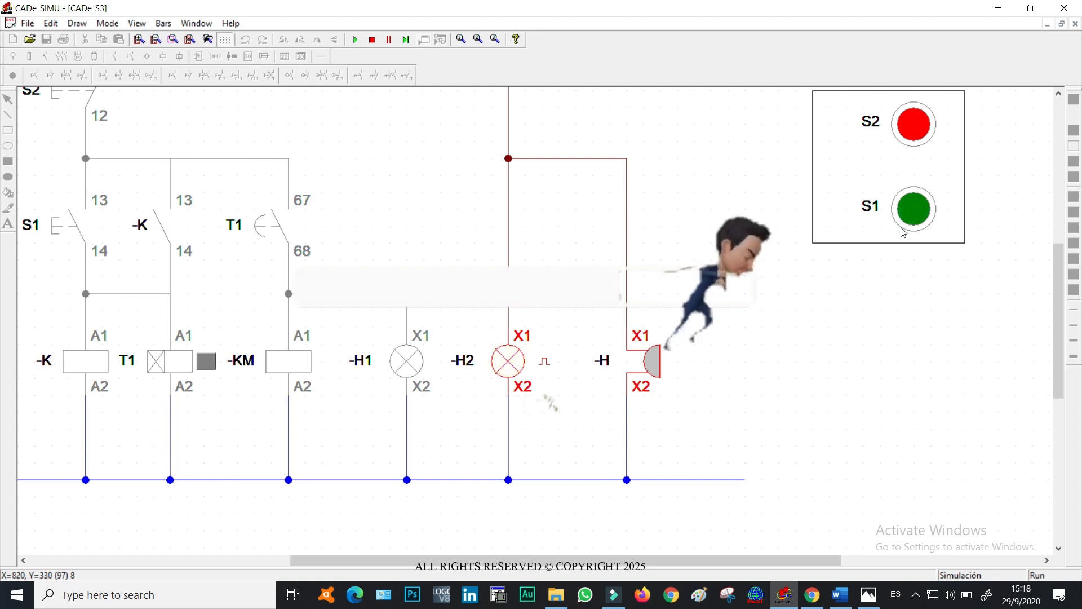
scroll(1067, 312, up, 1)
scroll(1067, 311, down, 3)
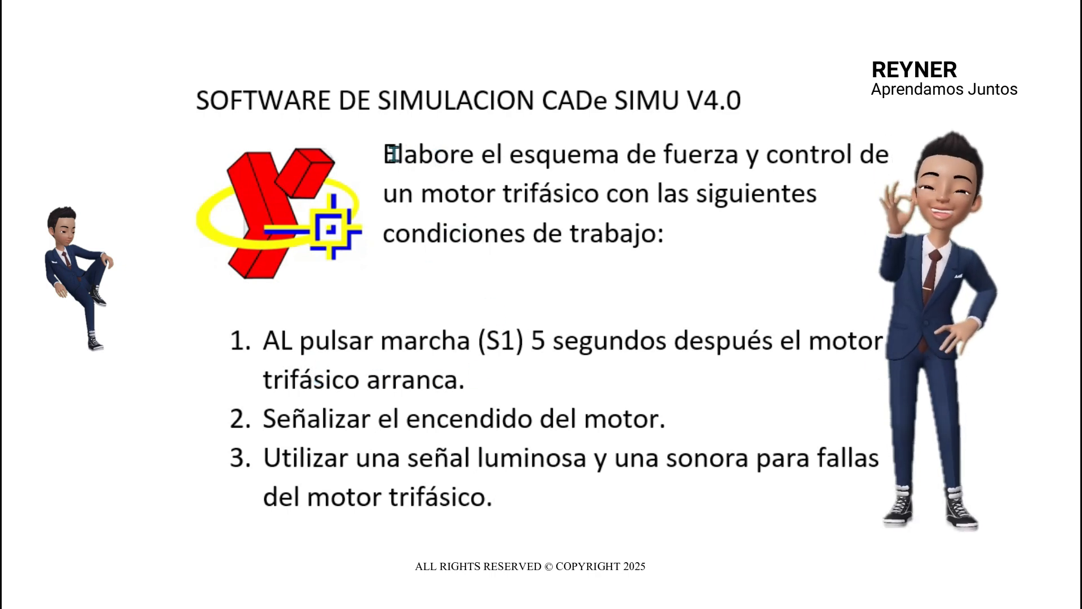
- Read through the motor control exercise statement and its listed working conditions
drag(383, 152, 708, 248)
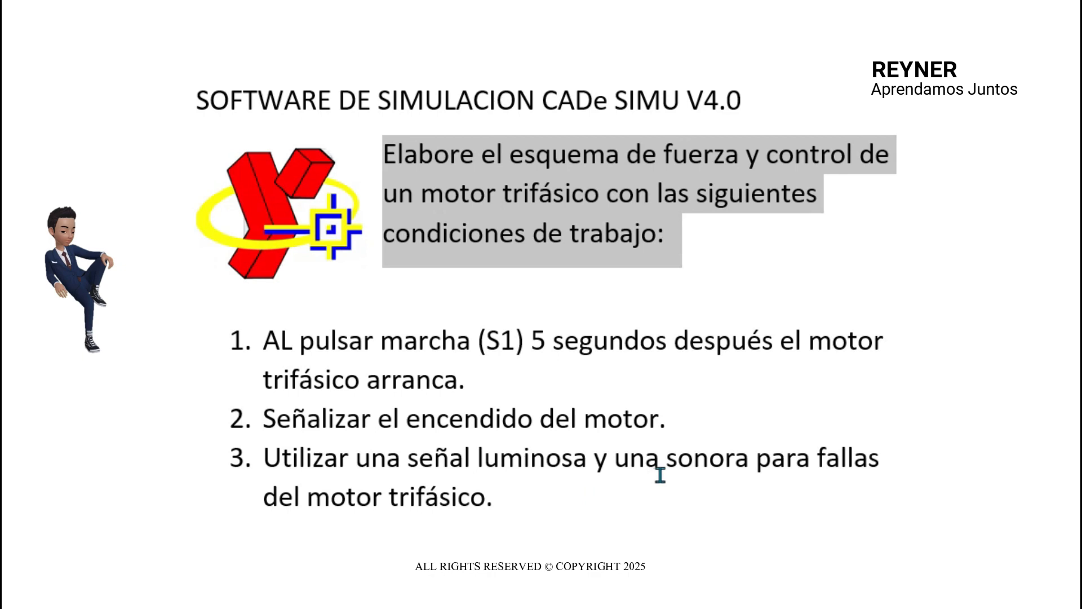
click(526, 515)
drag(365, 463, 282, 416)
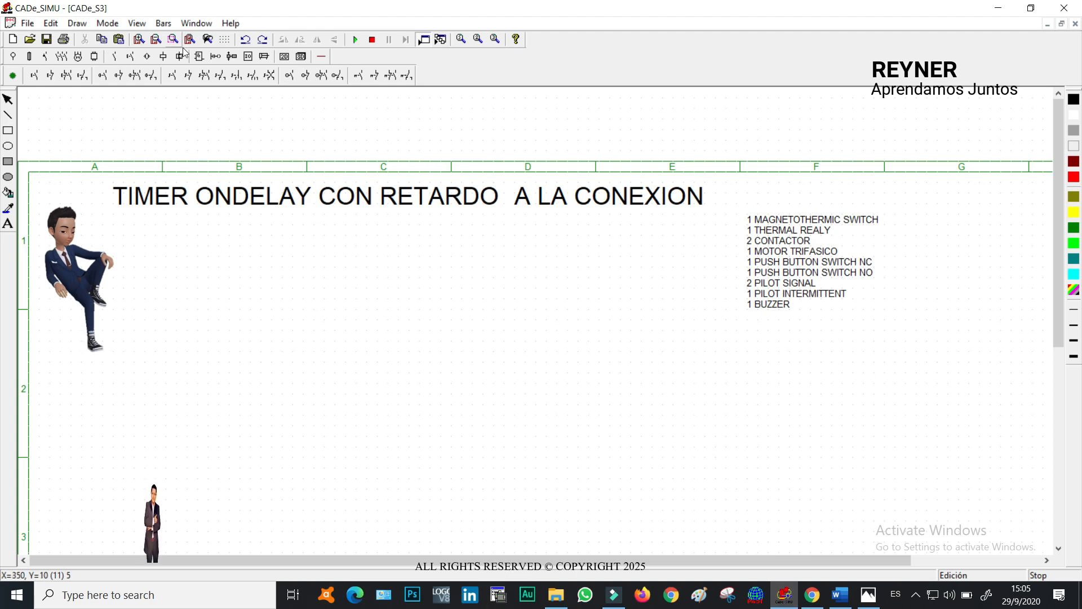
- Change the pilot signal entry in the materials list to read "1 PILOT SIGNAL"
click(169, 43)
drag(590, 172, 1009, 384)
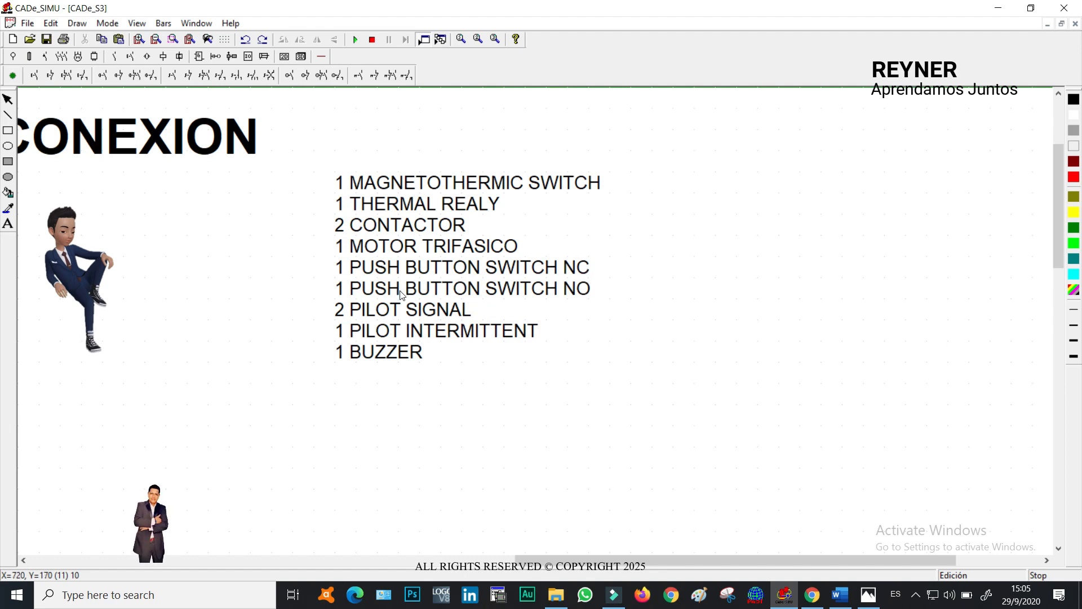
double_click(381, 313)
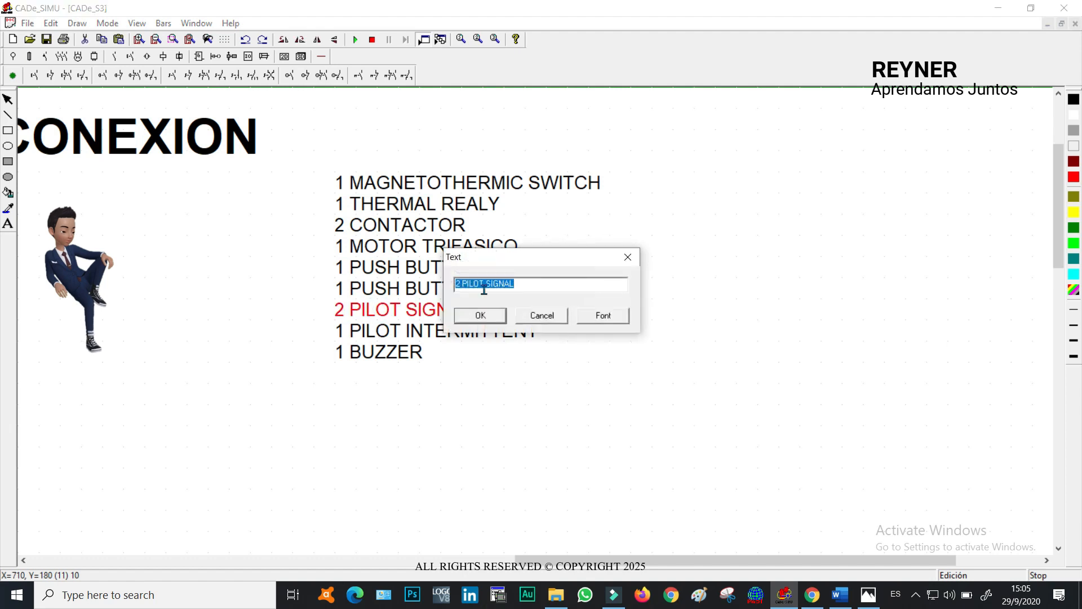
drag(463, 286, 456, 285)
click(477, 316)
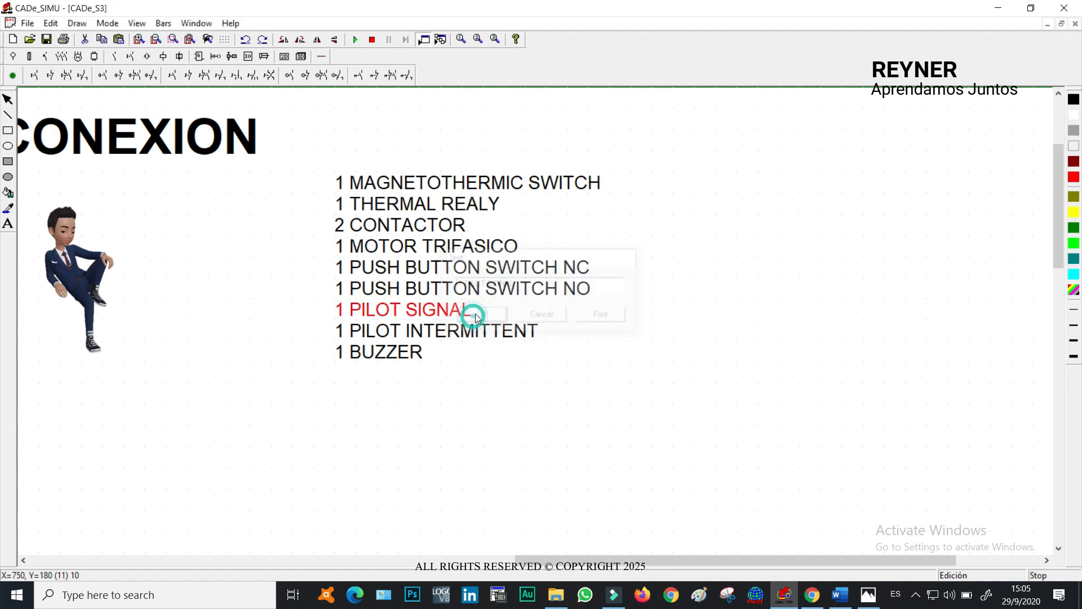
click(403, 336)
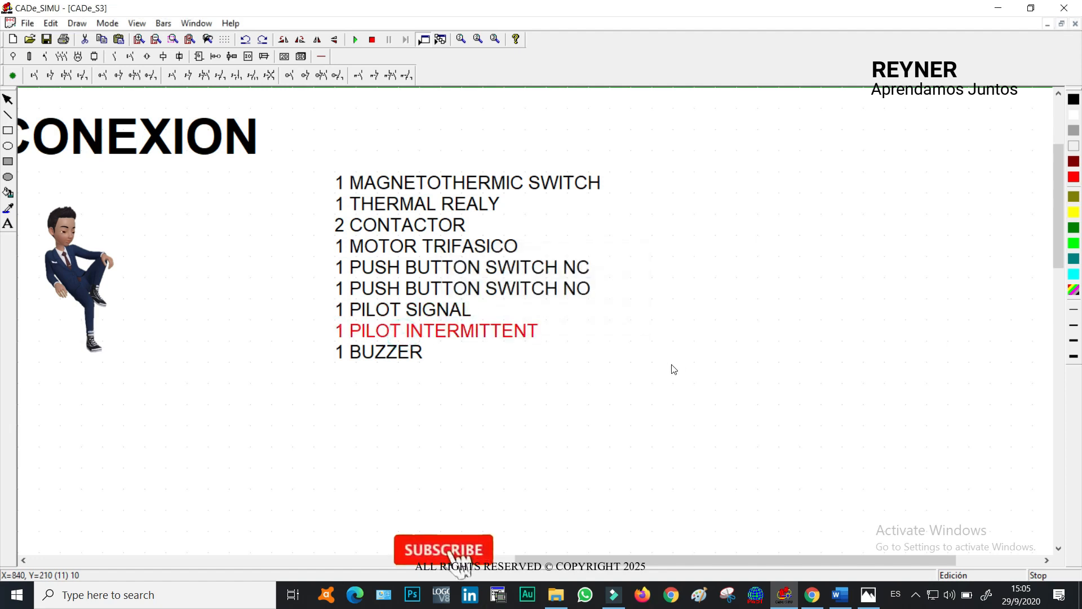
click(396, 354)
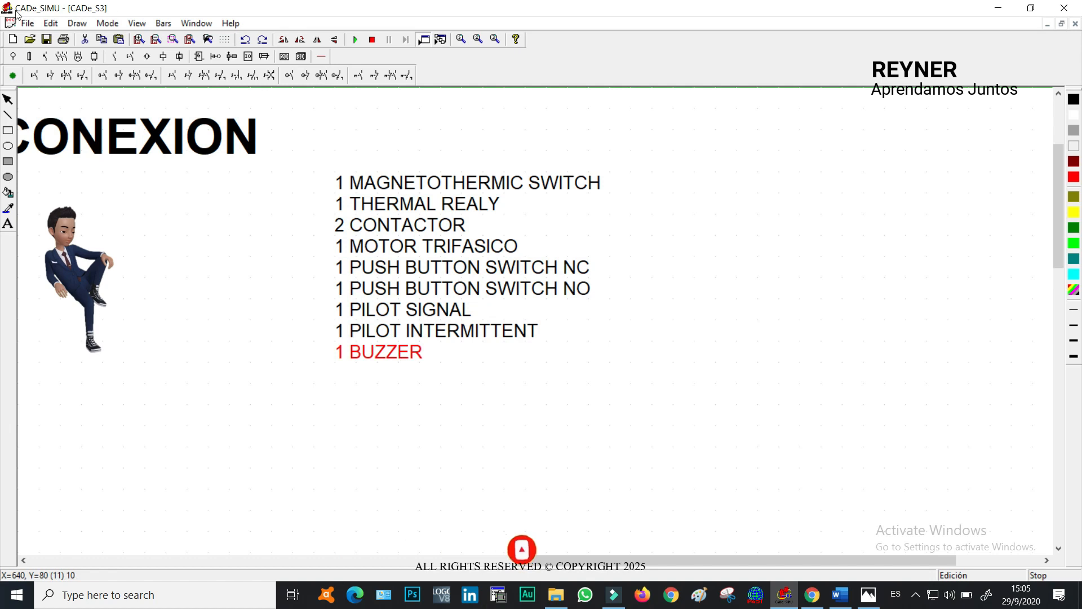
- Place a three-phase supply with terminals L1, L2, L3 and PE below the start of the sheet title
click(207, 39)
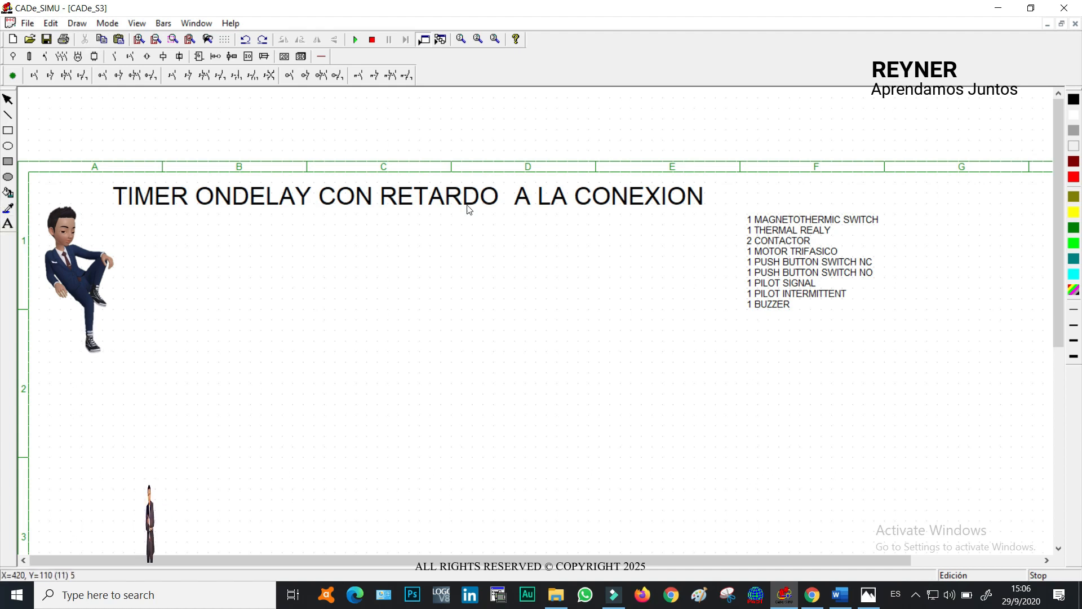
click(27, 56)
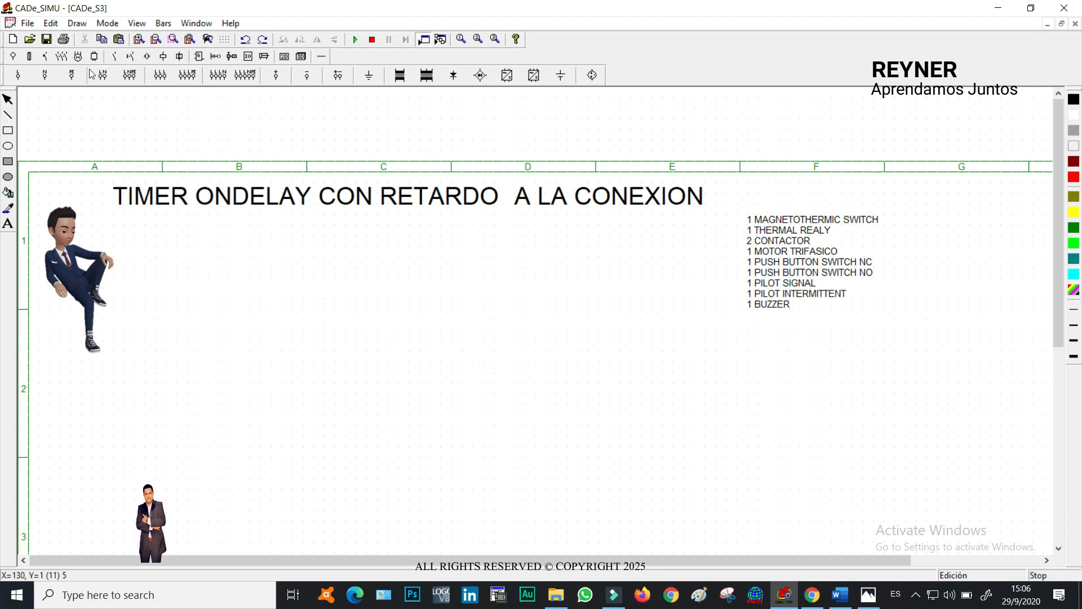
click(186, 75)
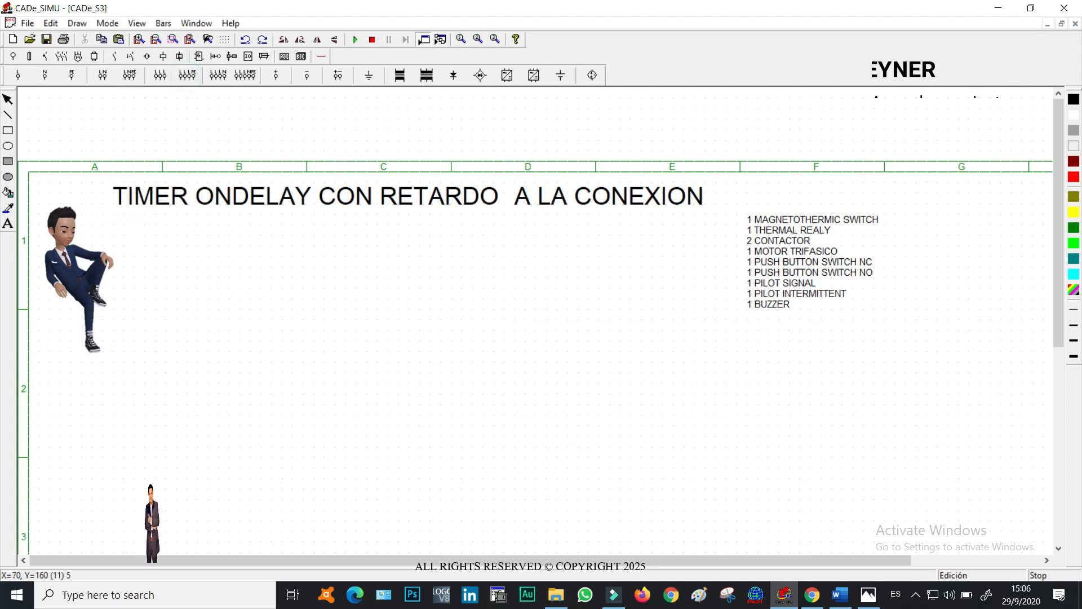
click(91, 256)
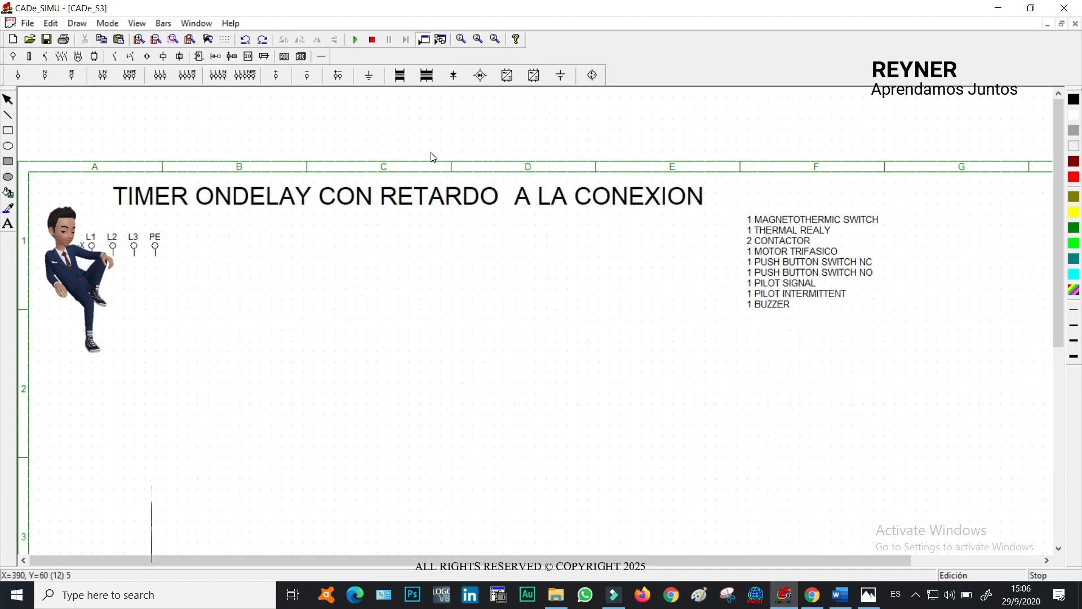
- Place the three-pole thermal relay -F and the three-pole magnetothermic switch -Q in line below the supply terminals
click(59, 57)
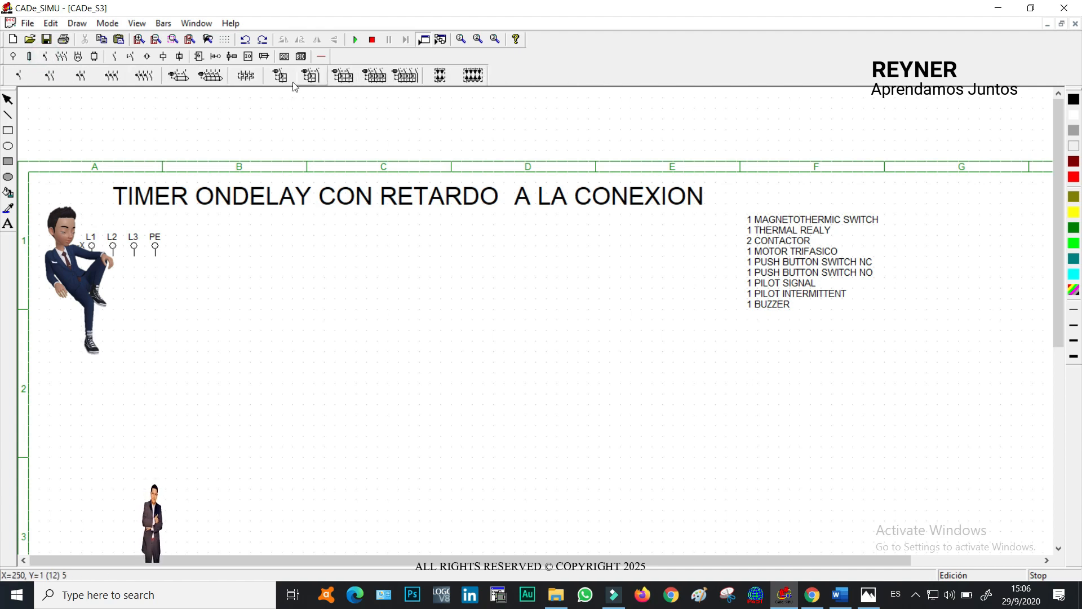
click(246, 75)
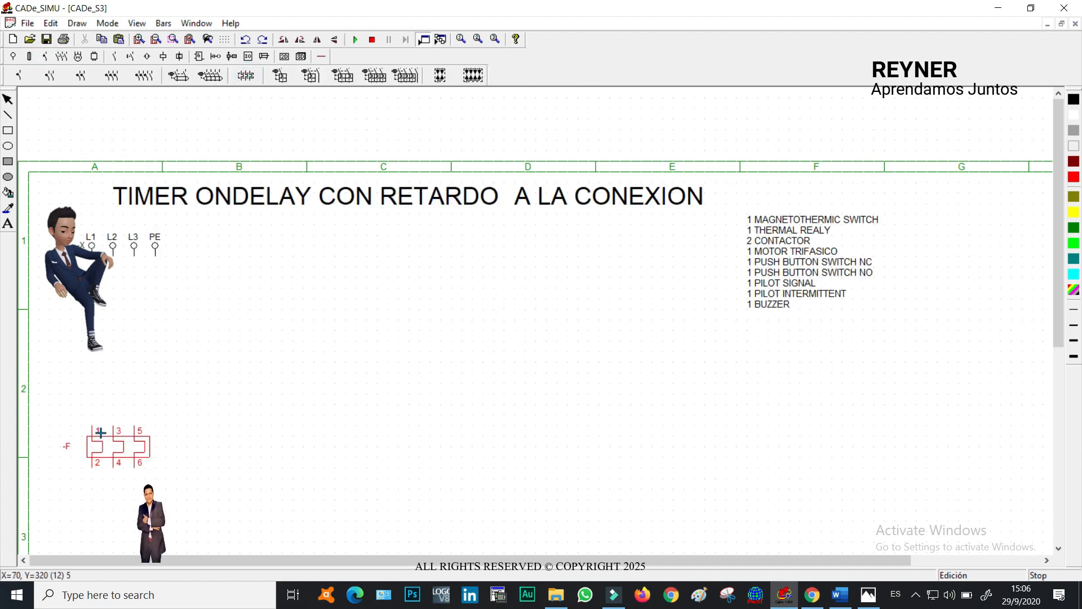
click(100, 432)
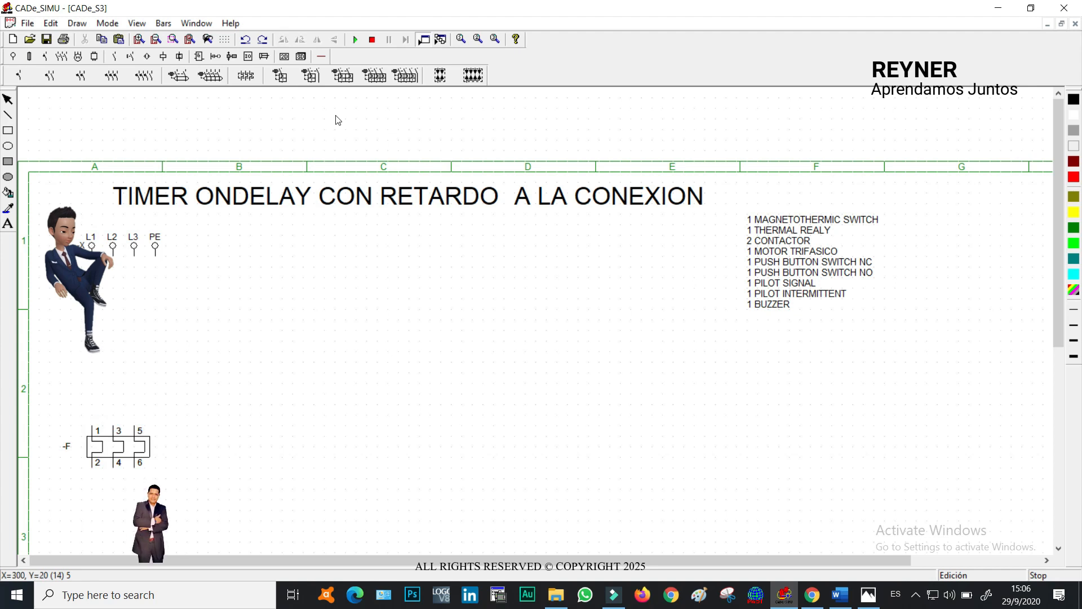
click(374, 75)
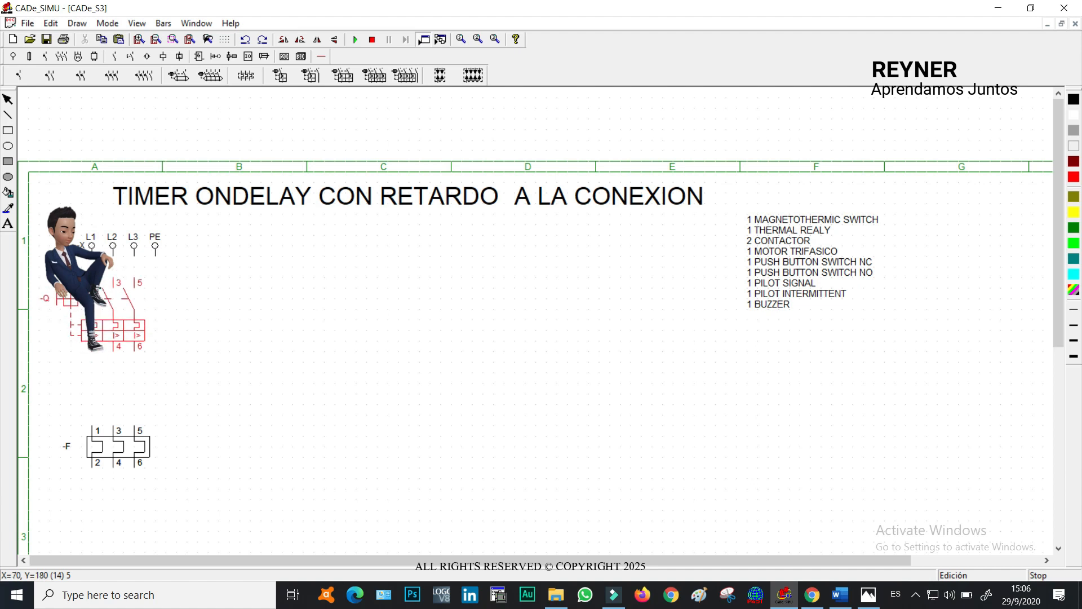
click(100, 282)
key(Escape)
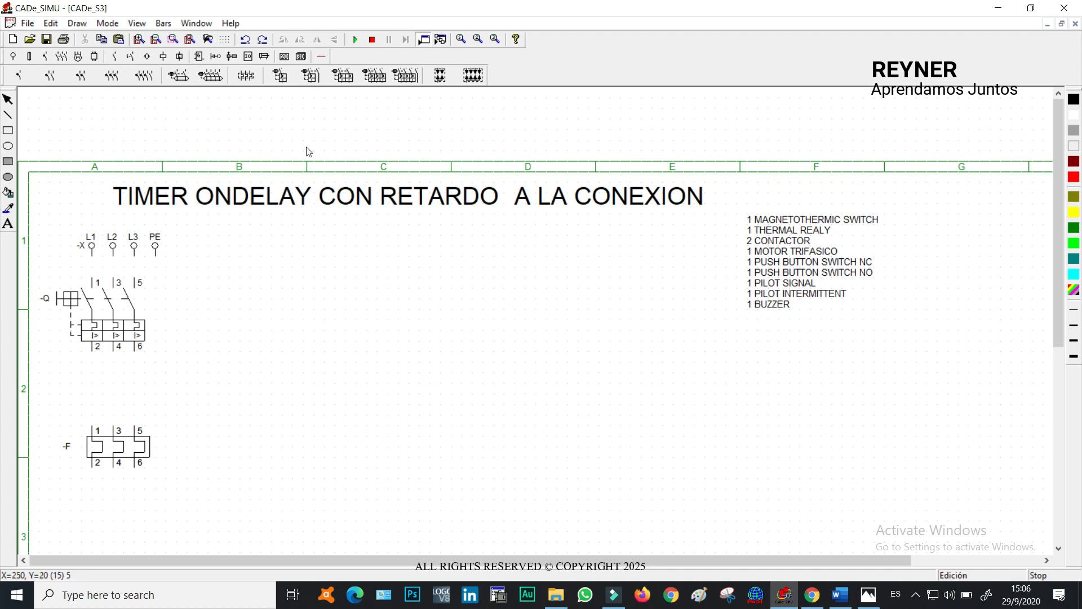
- Place three-pole contactor contacts -KM between -Q and -F, shifting the thermal relay down to make room
click(63, 57)
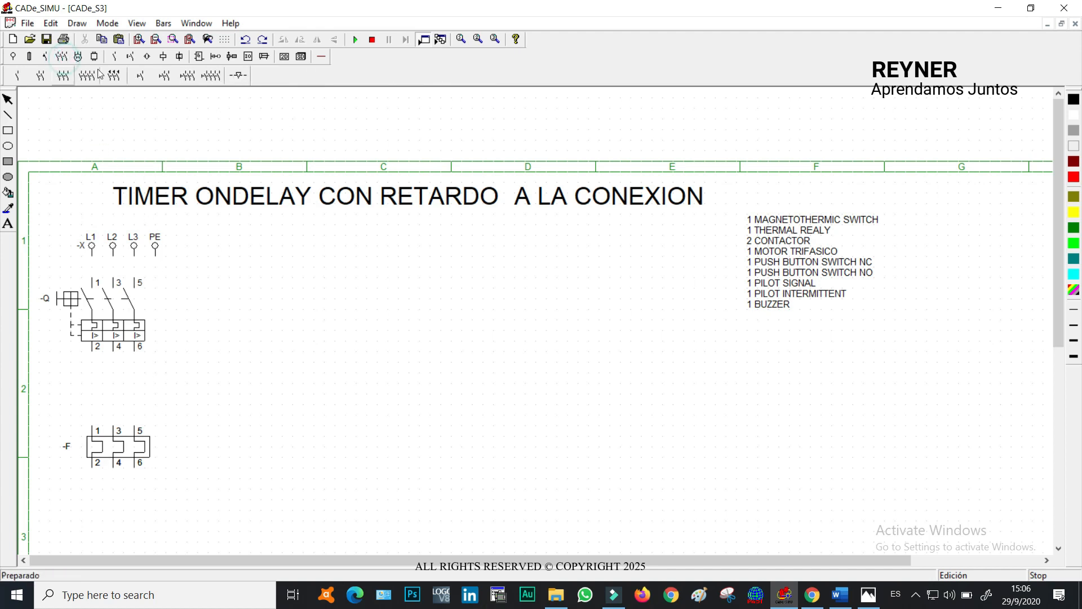
click(64, 76)
click(235, 376)
key(Escape)
drag(118, 444, 115, 492)
click(194, 423)
click(130, 446)
key(Delete)
drag(248, 391, 113, 420)
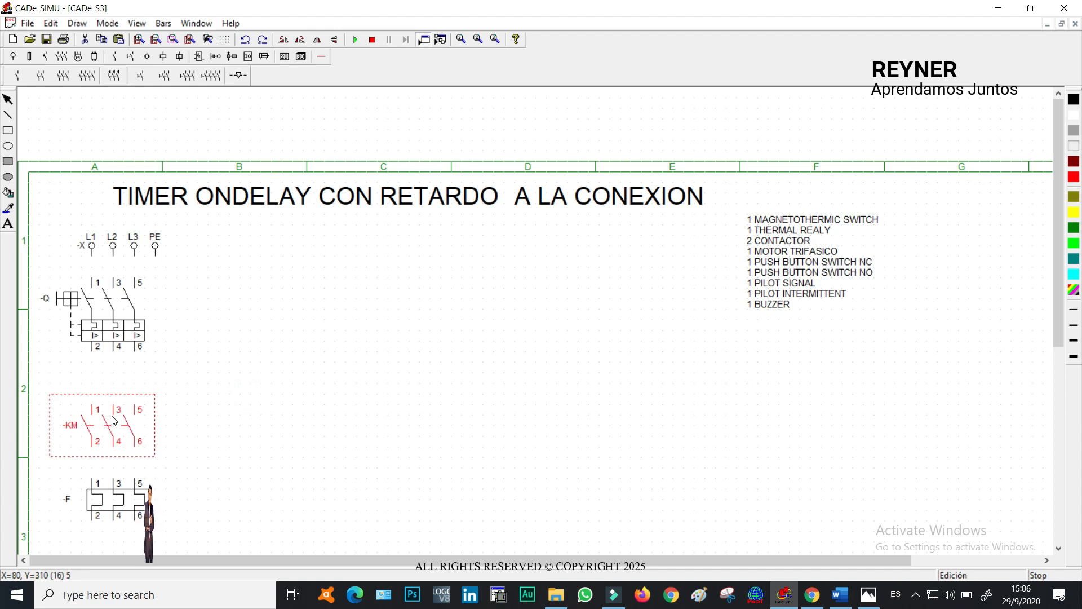
- Try to realign the thermal relay -F beneath the -KM contacts
click(115, 503)
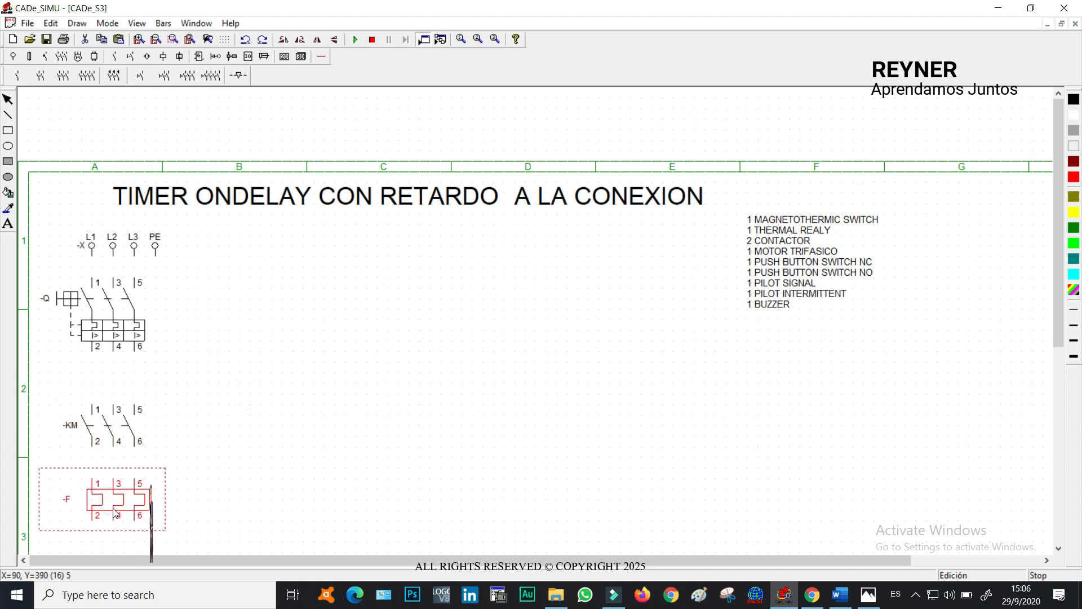
drag(114, 513, 104, 513)
click(325, 459)
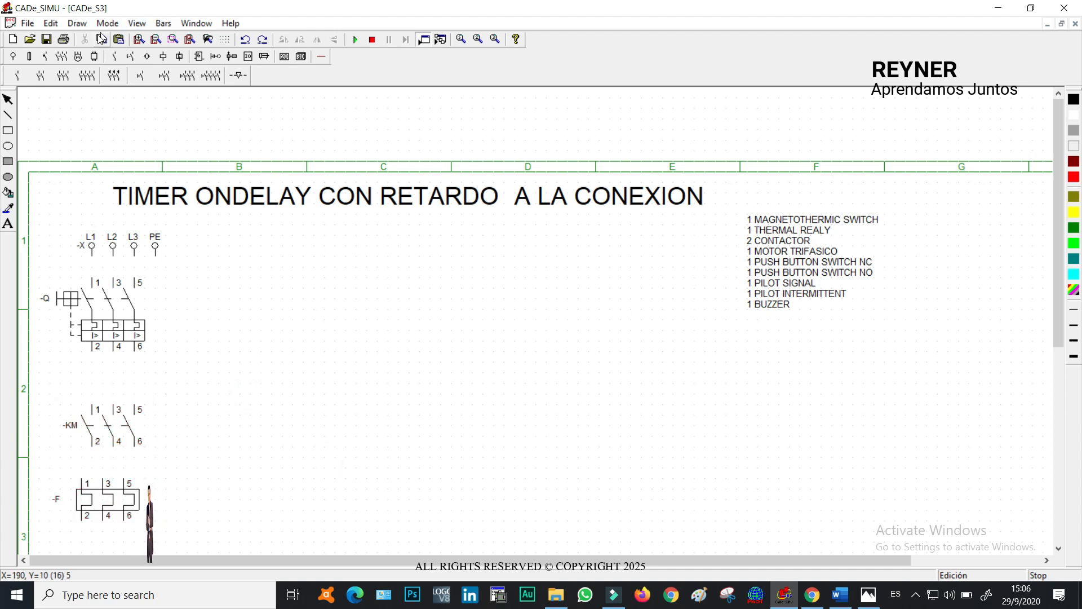
- Select the supply, -Q, -KM and -F together and move them about 50 units to the right
click(156, 39)
click(196, 275)
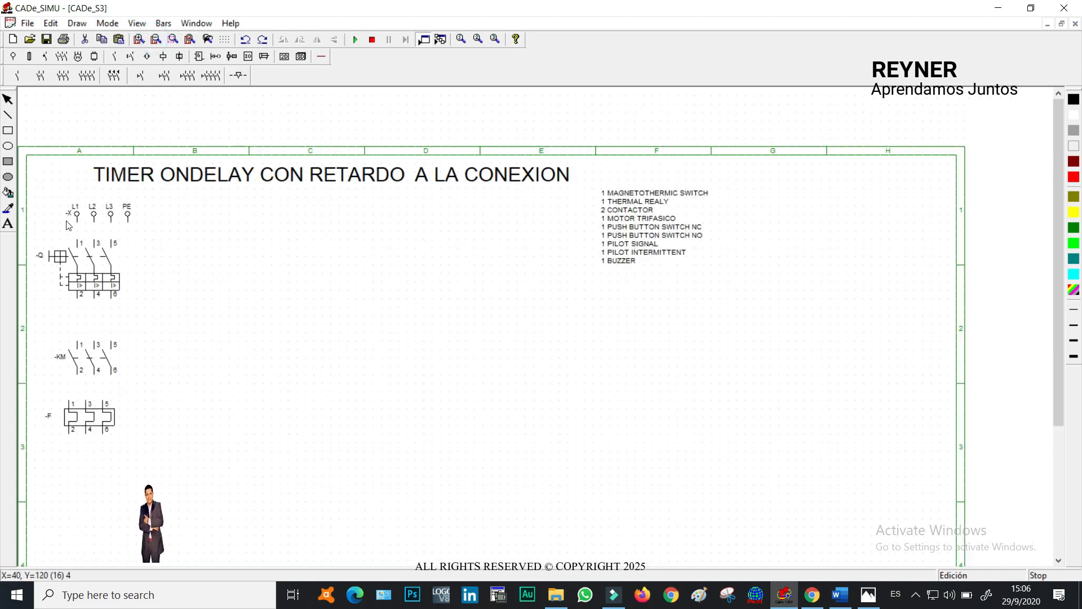
drag(35, 180, 155, 453)
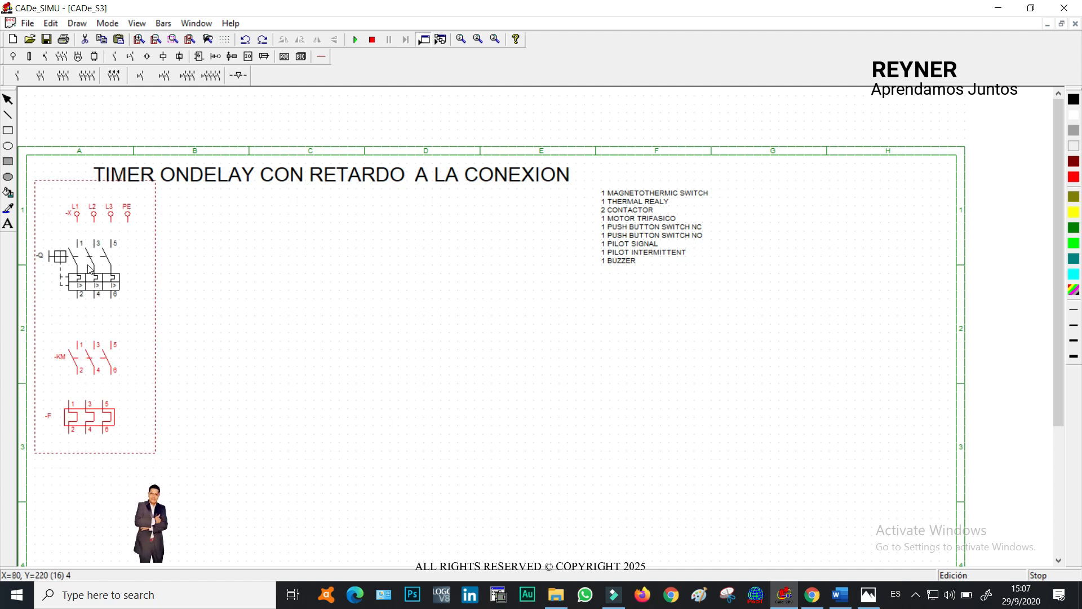
drag(27, 180, 184, 483)
drag(93, 271, 132, 270)
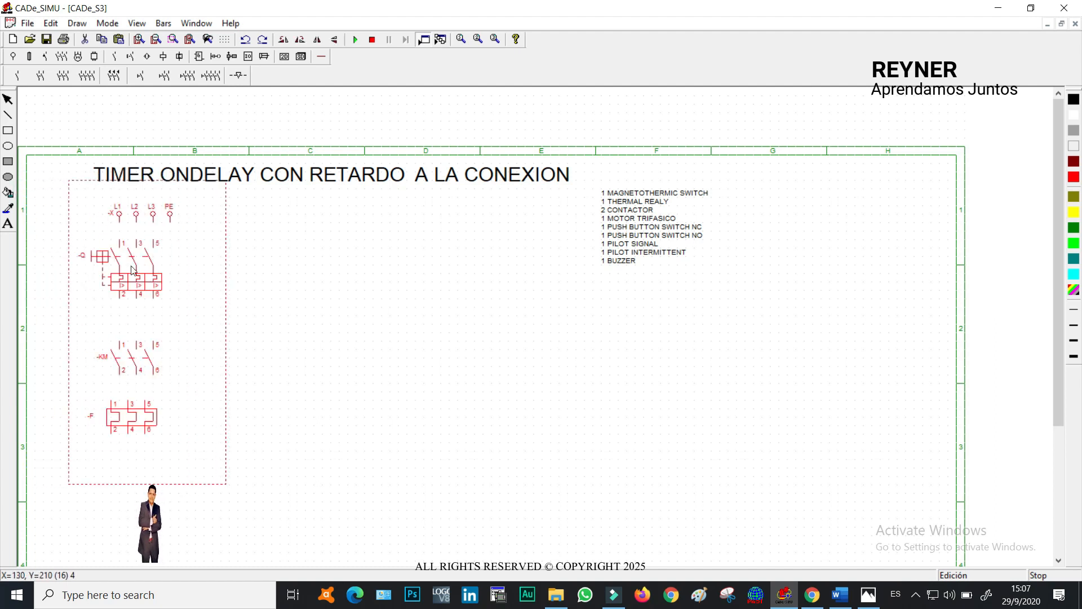
click(403, 283)
- Move the thermal relay -F slightly right and down so its poles line up with the -KM contacts
click(135, 356)
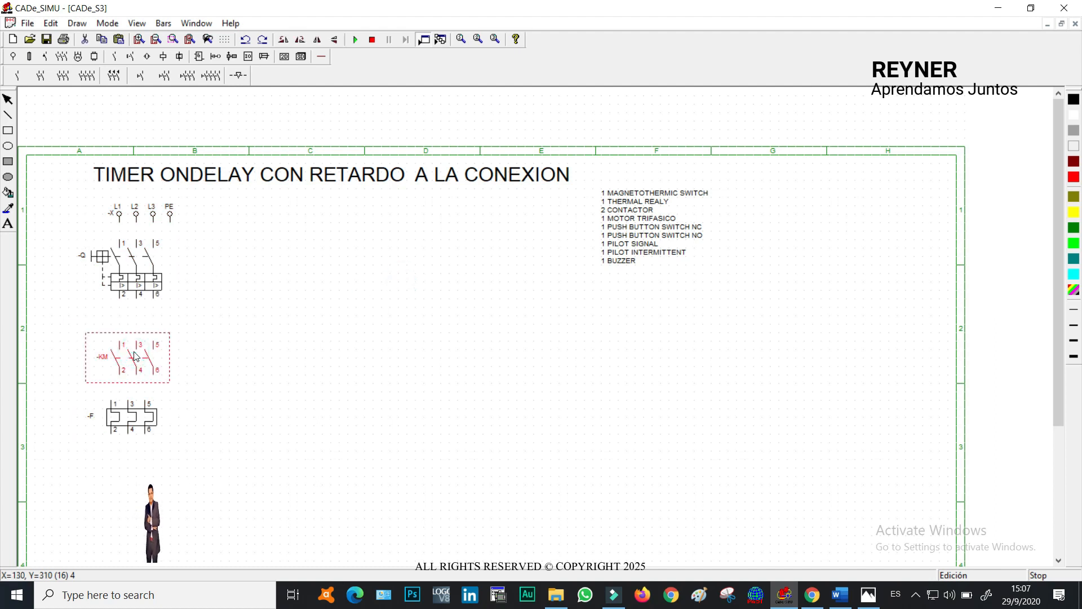
click(125, 420)
drag(125, 420, 137, 433)
click(212, 387)
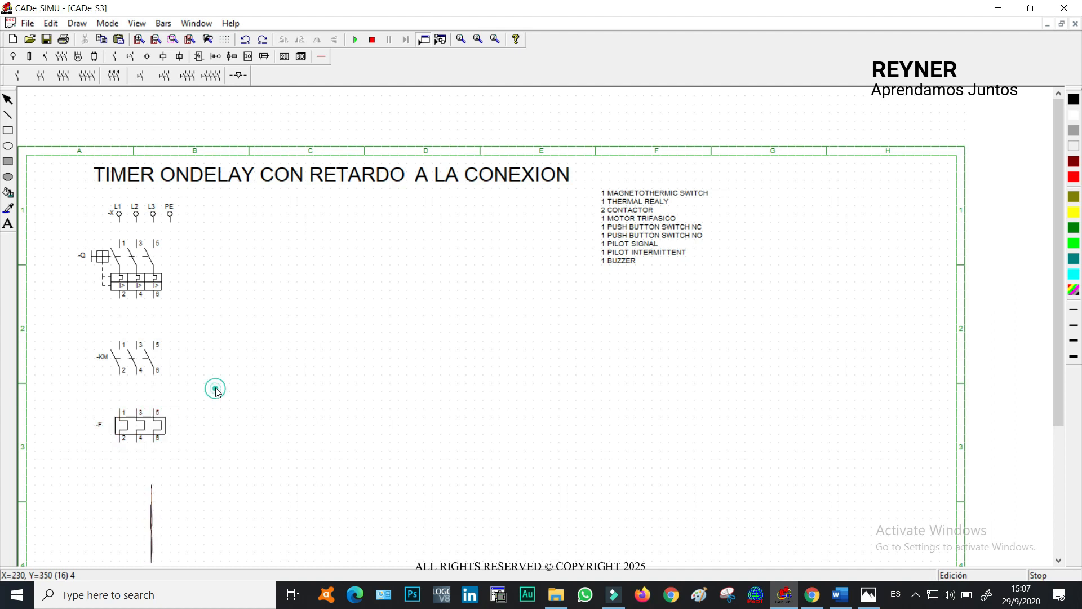
- Place a three-phase motor -M with terminals U1, V1, W1 and PE directly below the thermal relay
click(78, 59)
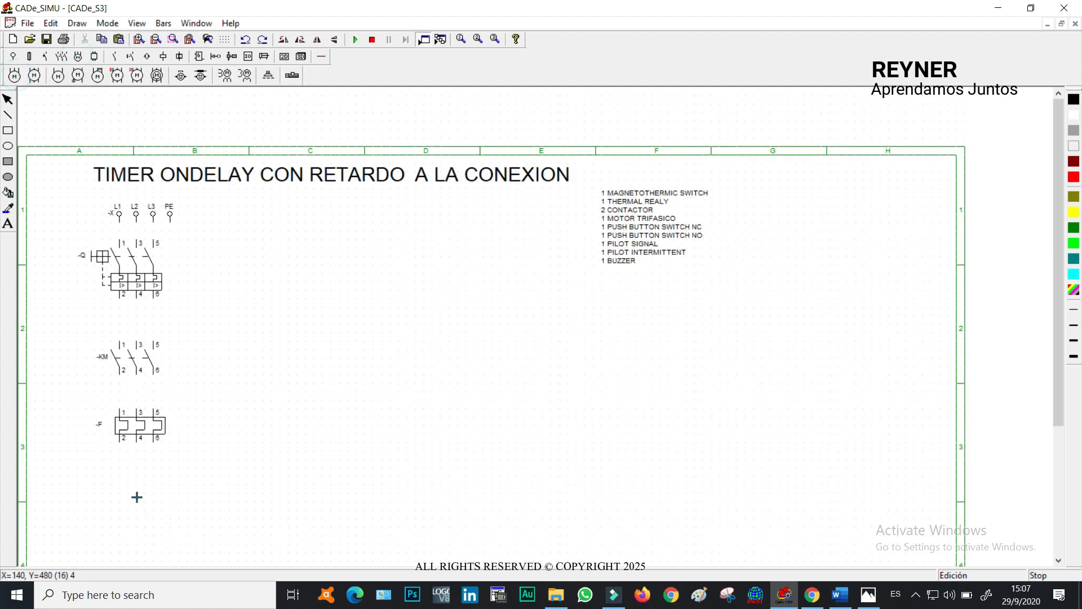
click(113, 487)
click(127, 489)
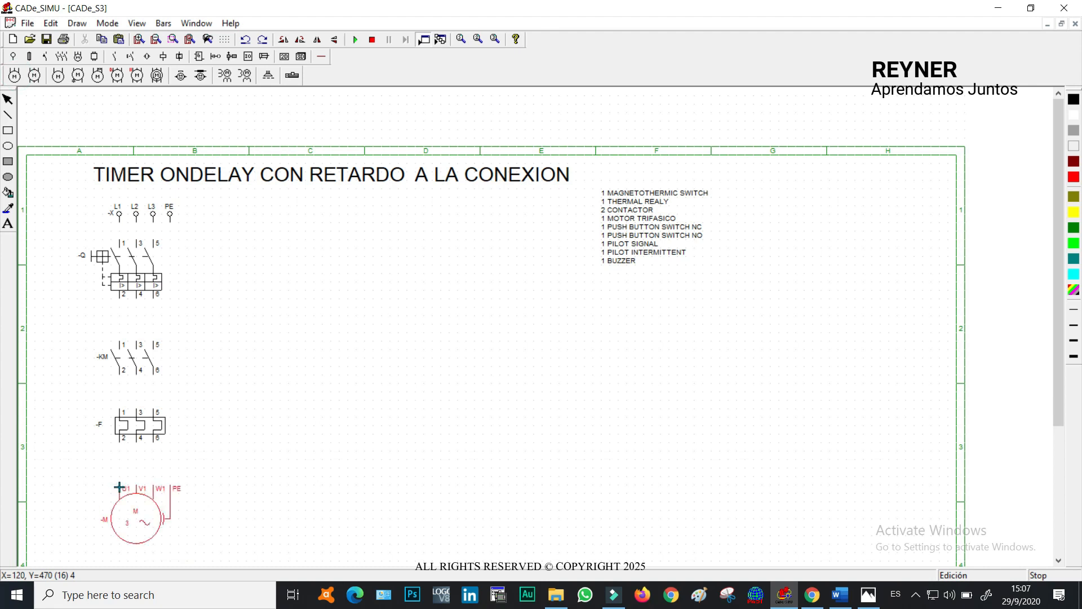
key(Escape)
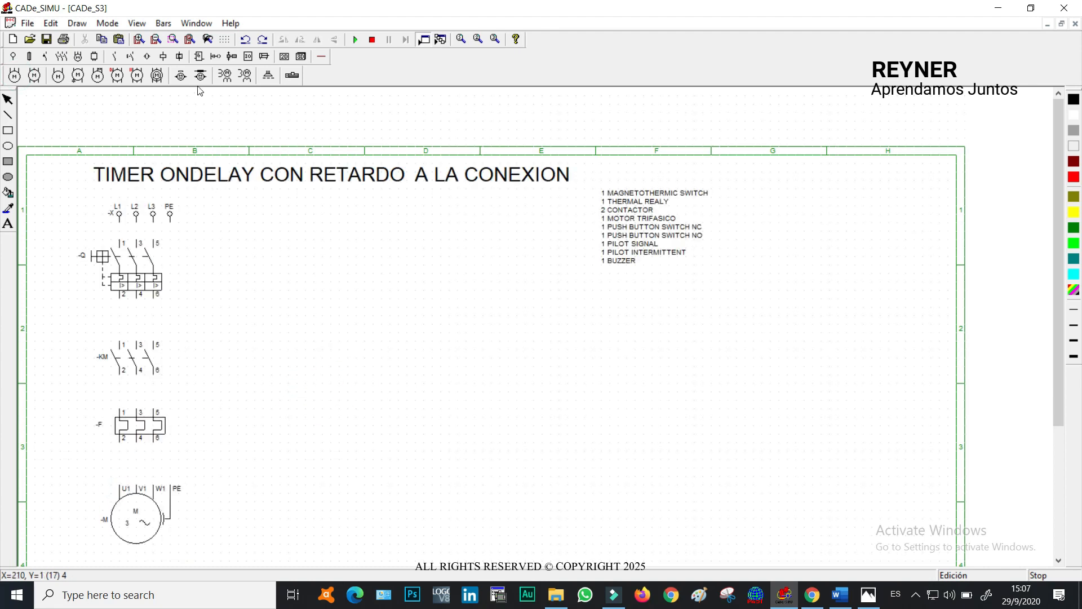
- Wire the three phases from the supply through -Q, -KM and -F to the motor, and connect PE straight to the motor
click(320, 56)
click(272, 75)
click(270, 77)
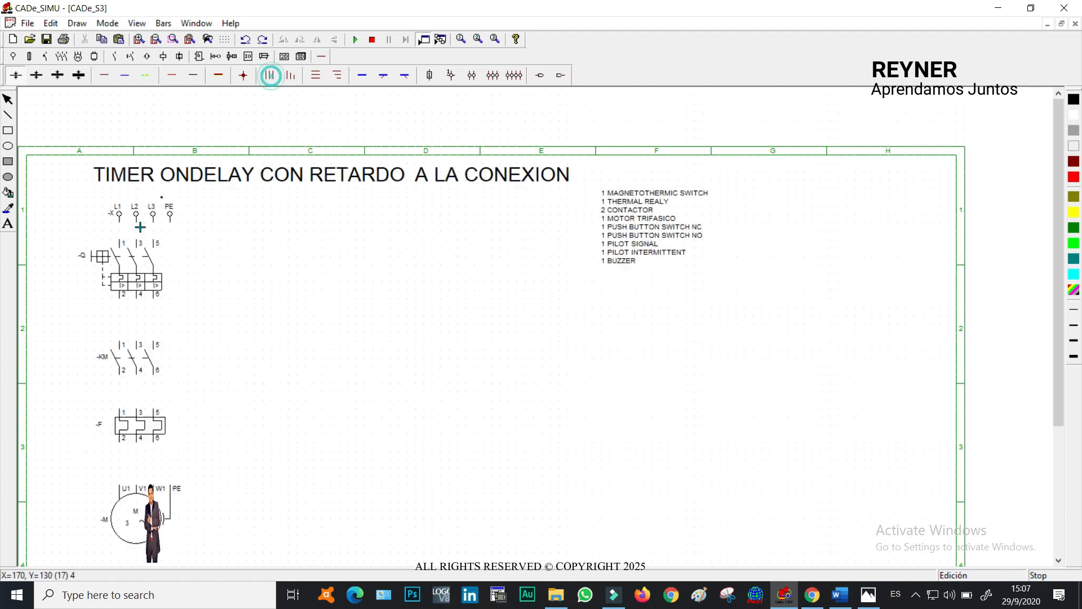
click(120, 228)
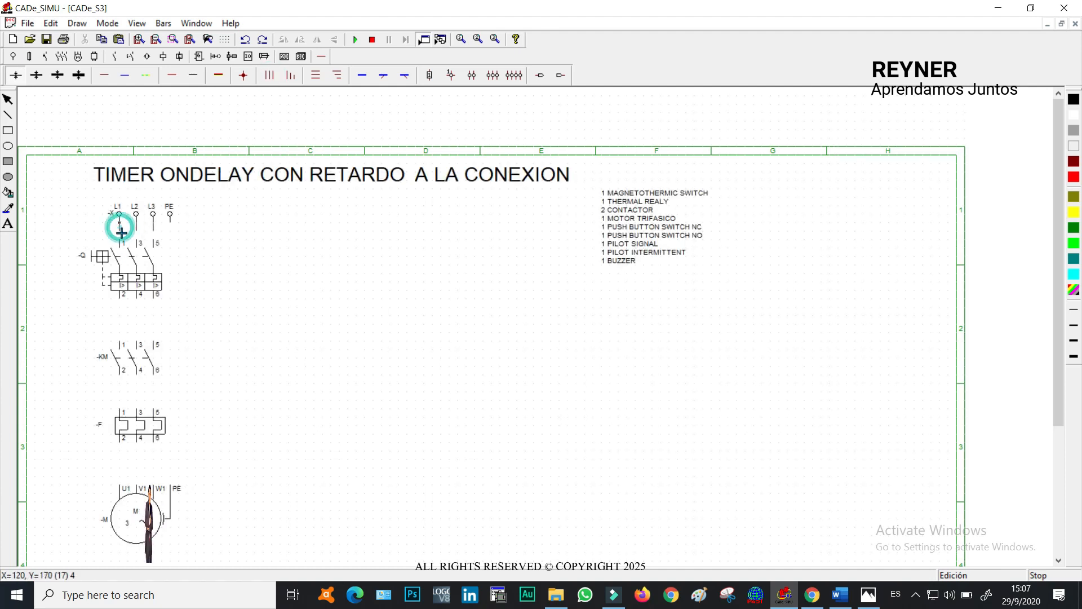
click(122, 241)
drag(122, 303, 126, 337)
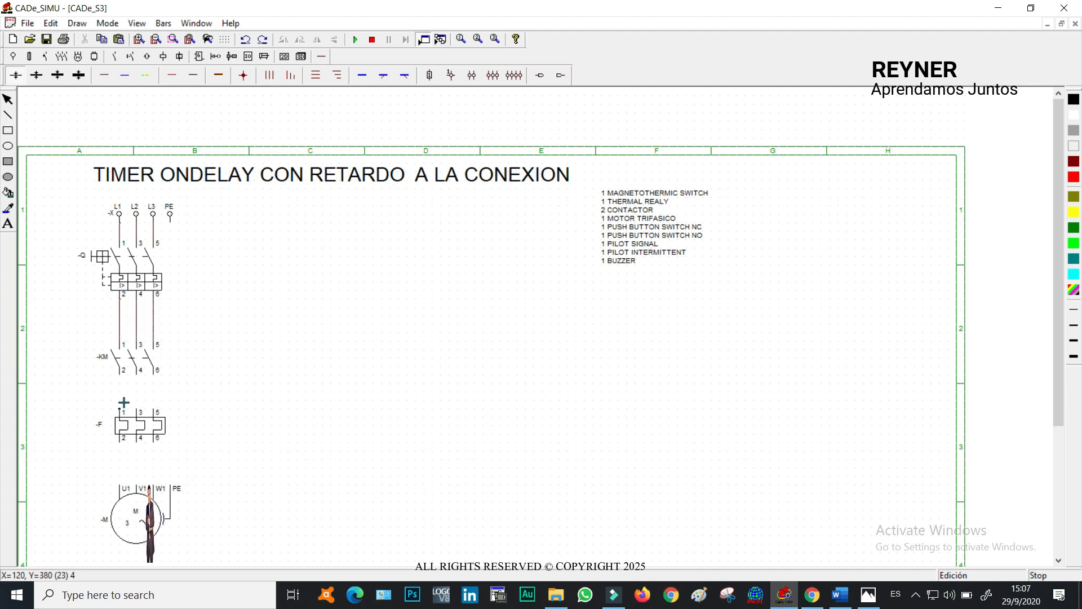
drag(123, 382, 122, 450)
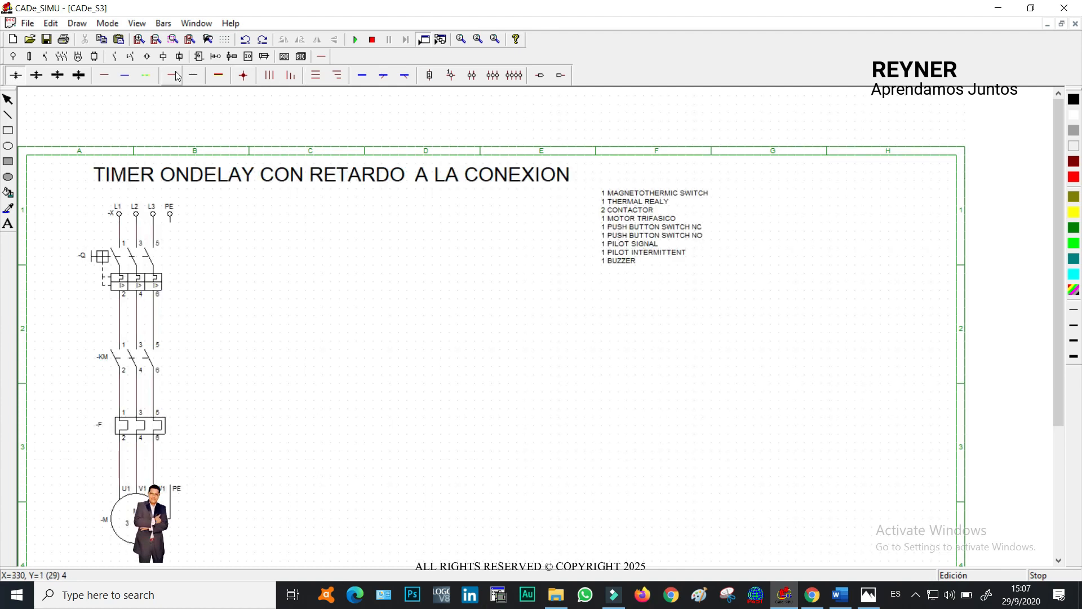
click(144, 75)
click(172, 225)
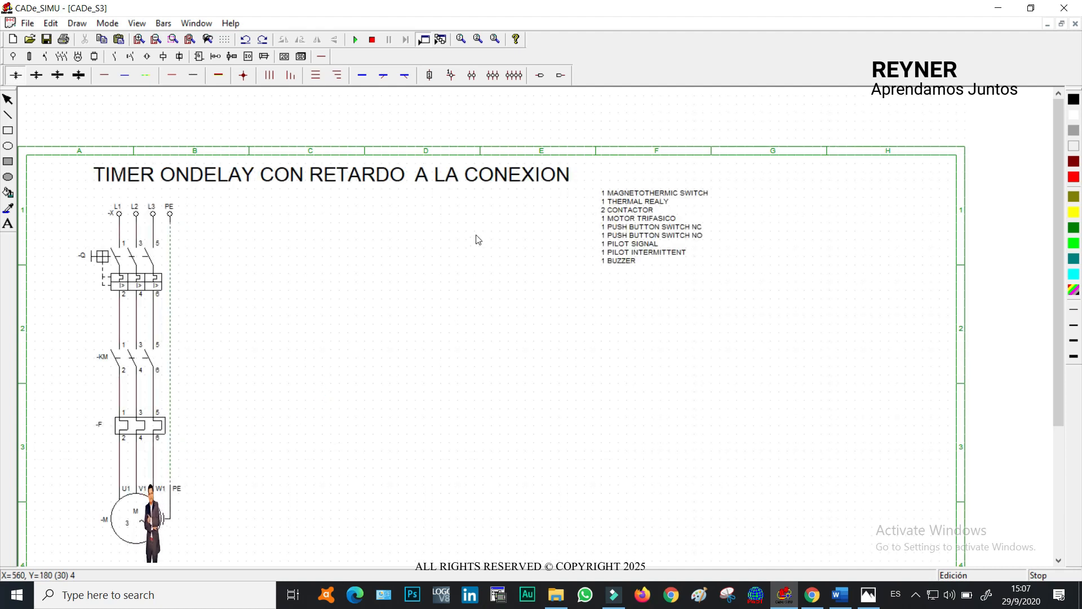
- Add the text label FUERZA beside the power circuit, to the left between -Q and -KM
click(8, 224)
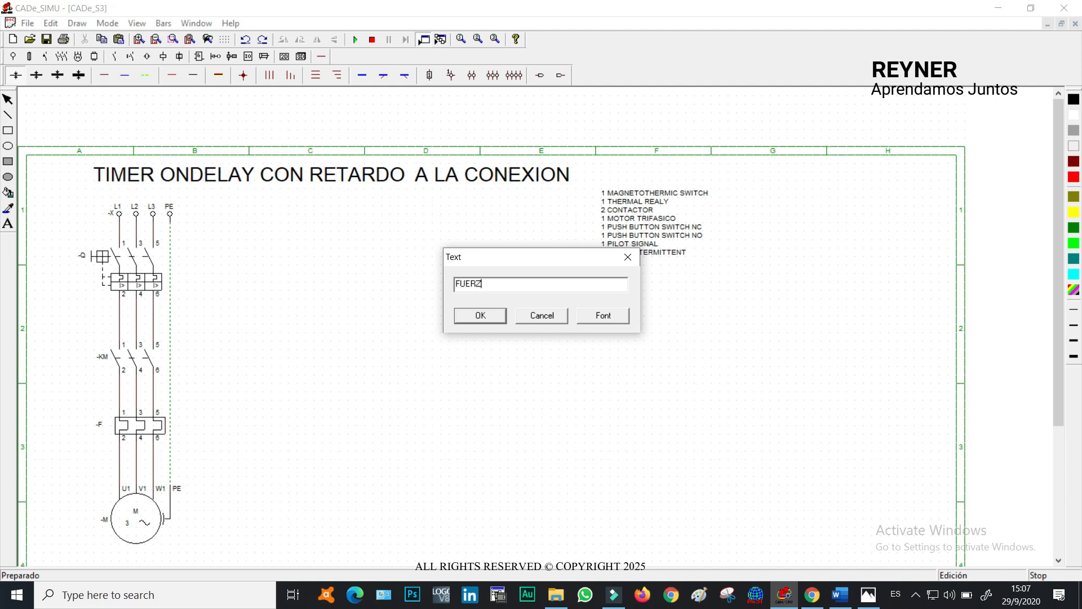
click(481, 316)
click(191, 307)
drag(192, 306, 74, 321)
click(398, 314)
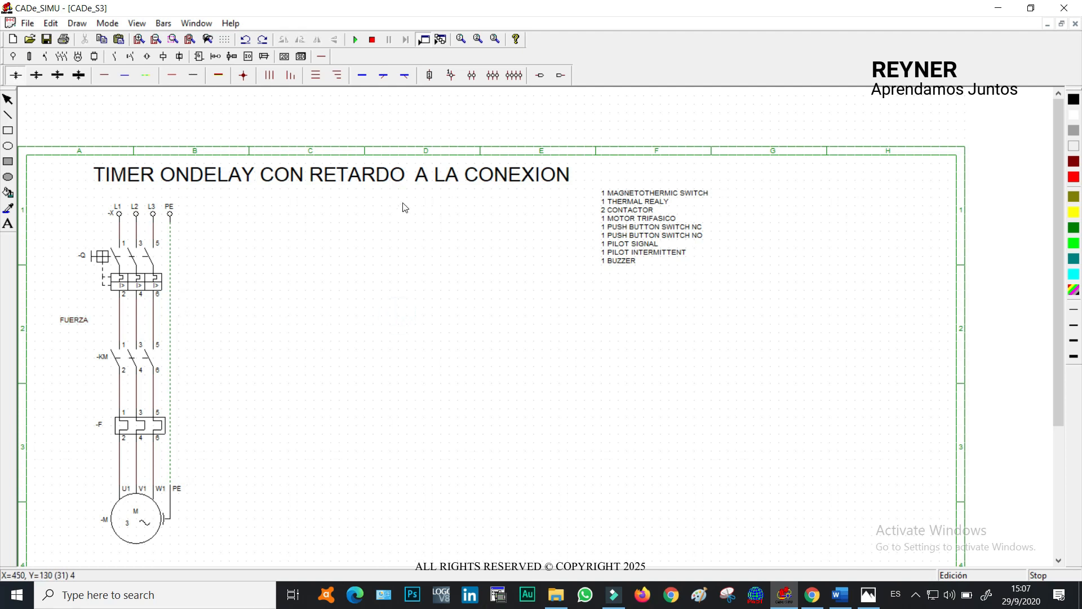
- Add the text label CONTROL to the right of the power circuit, level with the top of -Q
click(16, 224)
click(252, 258)
text(CO)
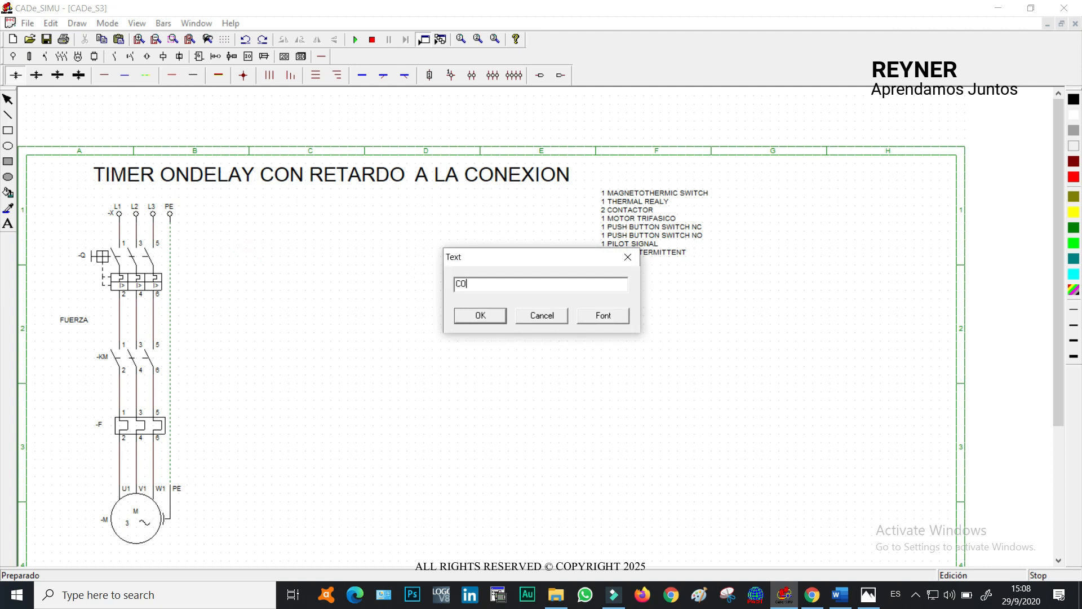
text(NTROL)
click(479, 315)
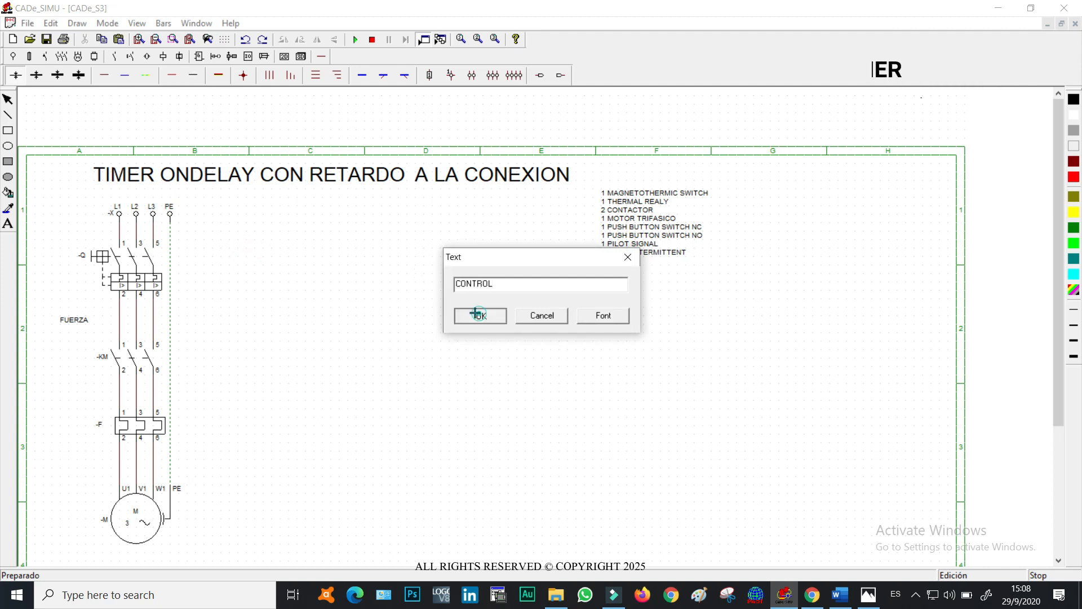
click(230, 234)
click(441, 254)
click(670, 340)
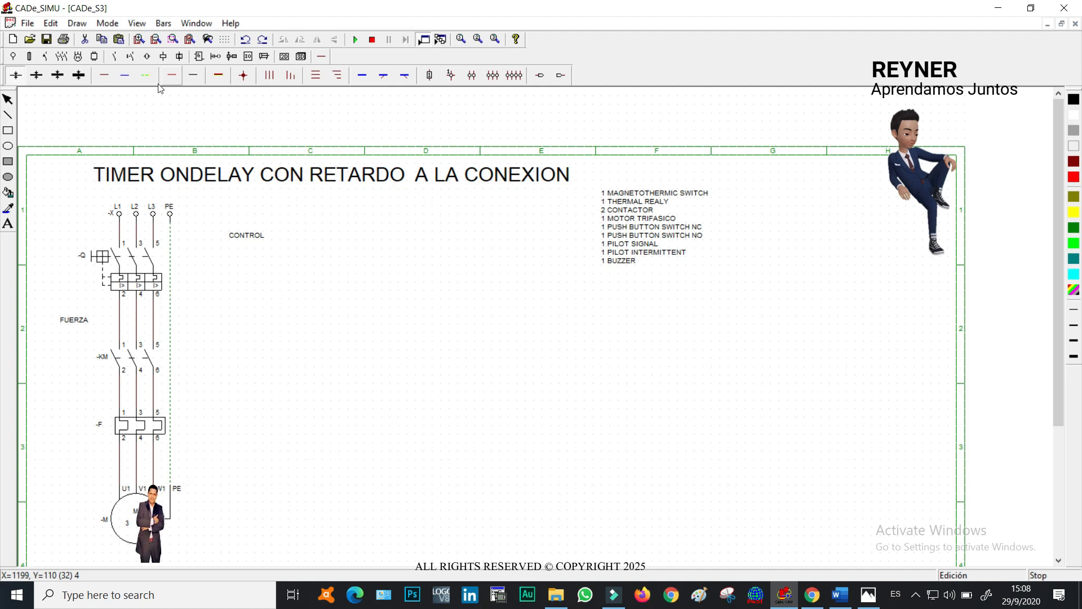
- Place the thermal relay's combined NC and NO auxiliary contacts right of the CONTROL label, and shift that label slightly up and left
click(112, 57)
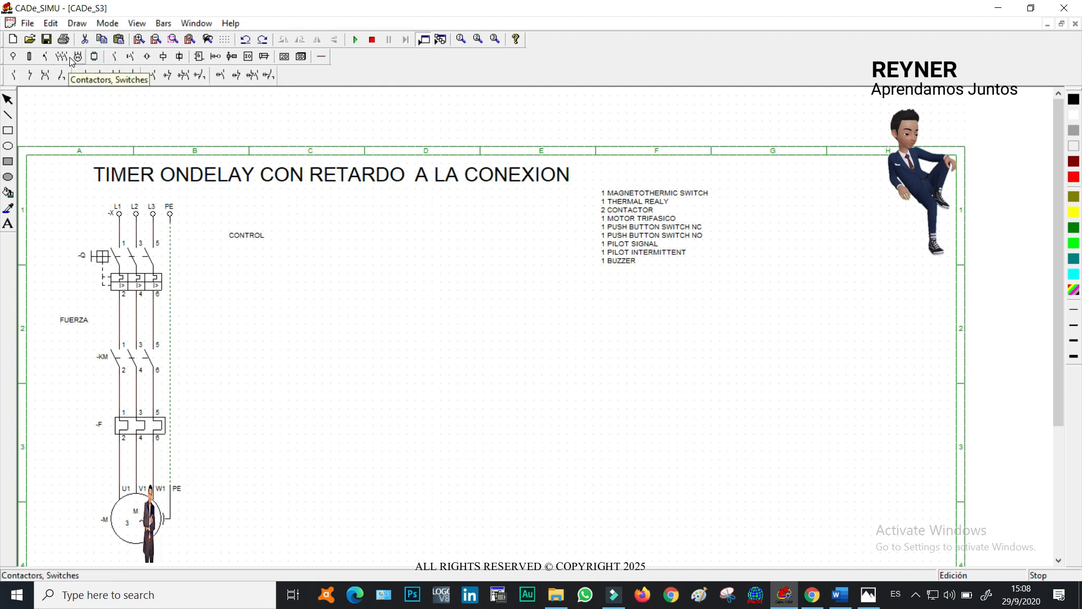
click(131, 57)
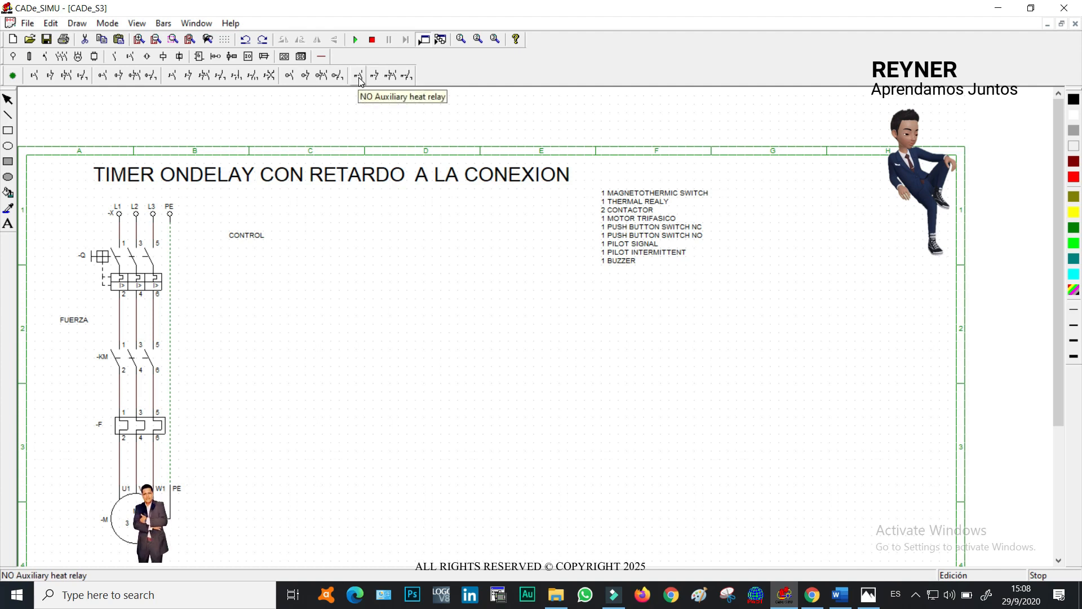
click(392, 77)
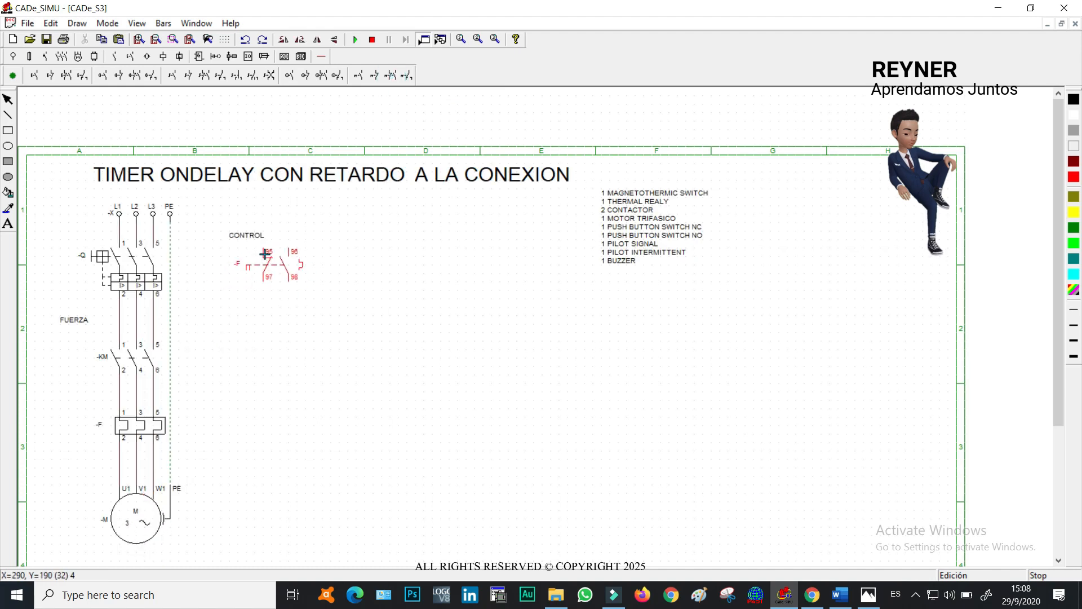
click(303, 224)
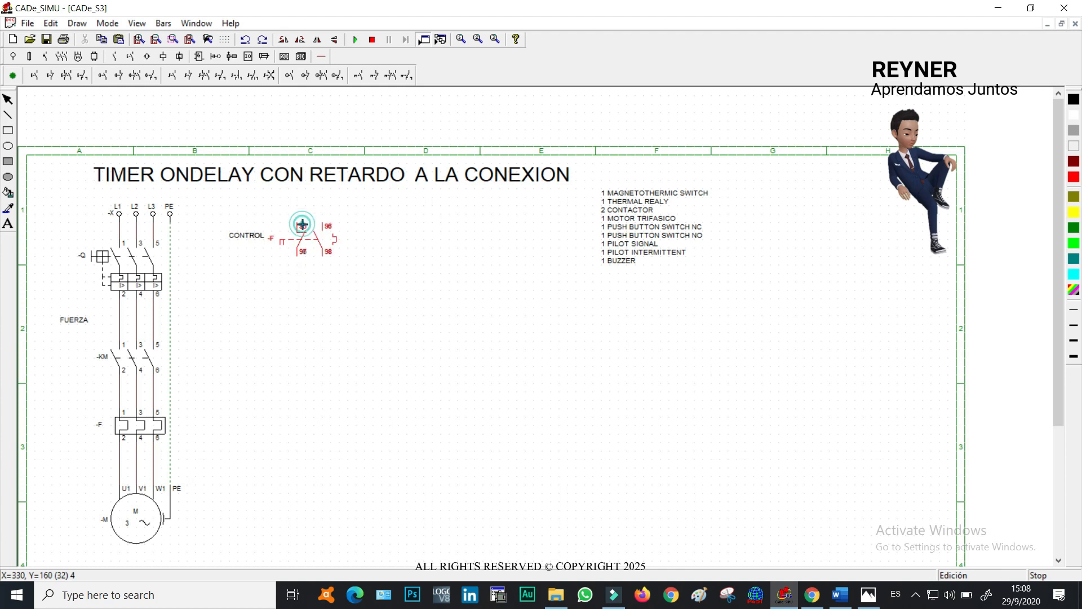
click(245, 237)
click(339, 197)
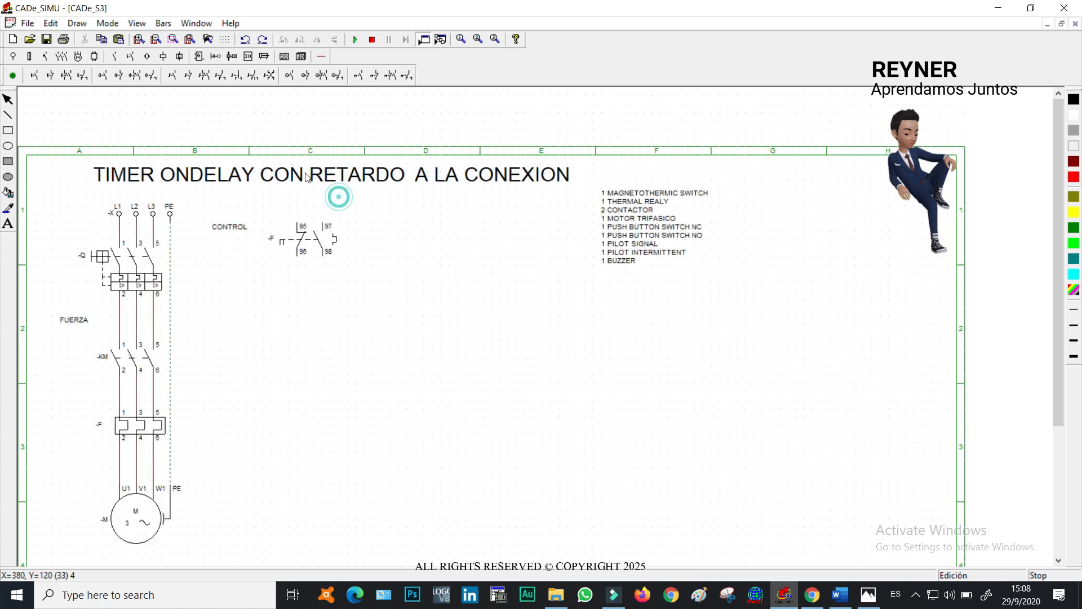
- Place an L supply terminal above the CONTROL label and an N terminal straight below it near the motor's level
click(29, 56)
click(18, 75)
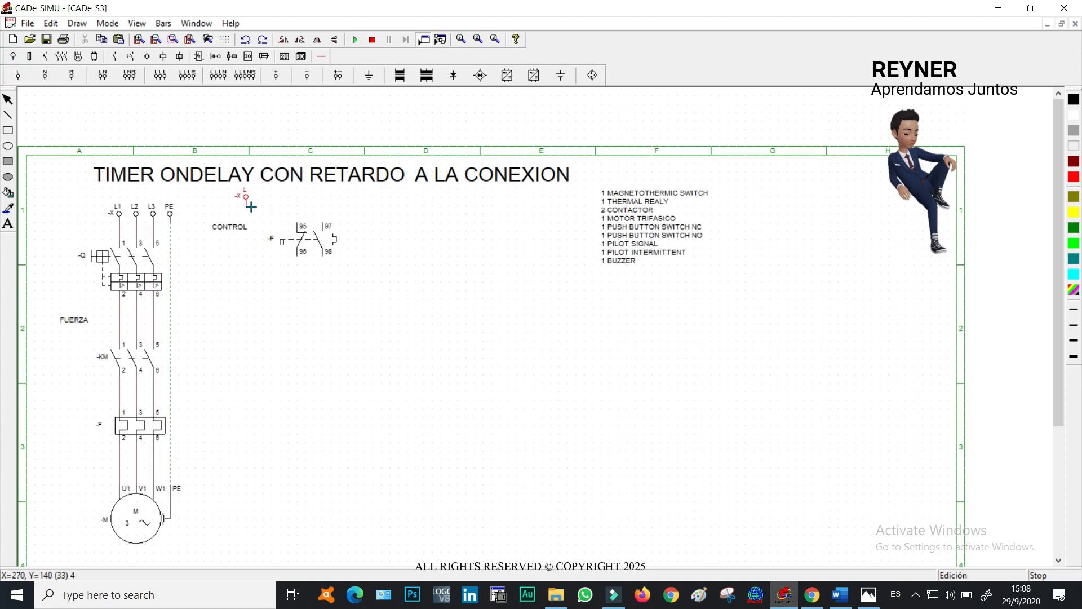
click(253, 212)
click(45, 75)
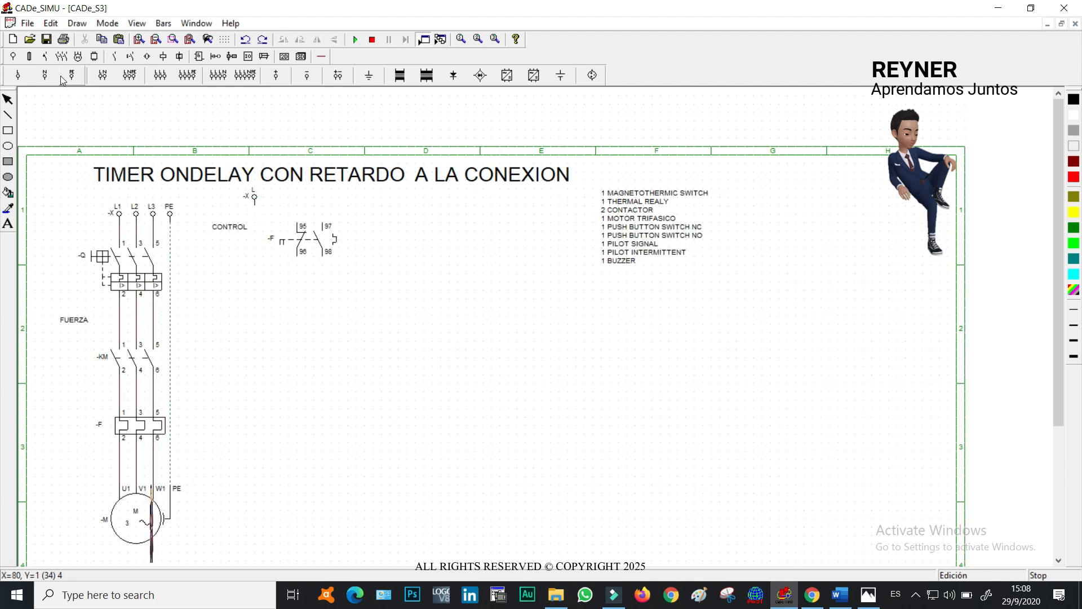
click(253, 504)
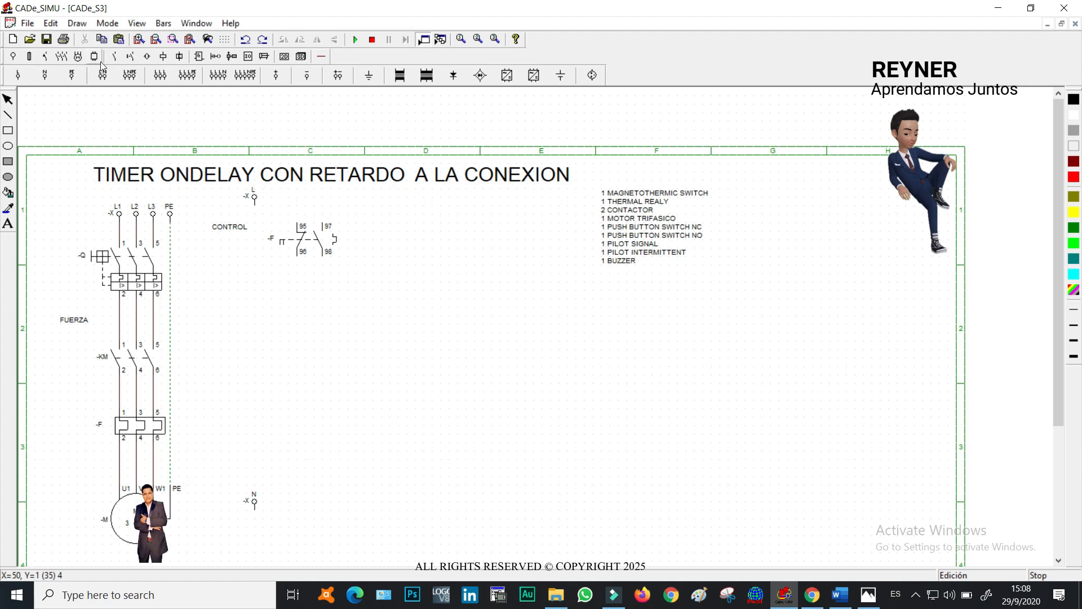
- Place an NC pushbutton below relay contact 95-96 and an NO pushbutton beneath it, aligned in the same column
click(130, 57)
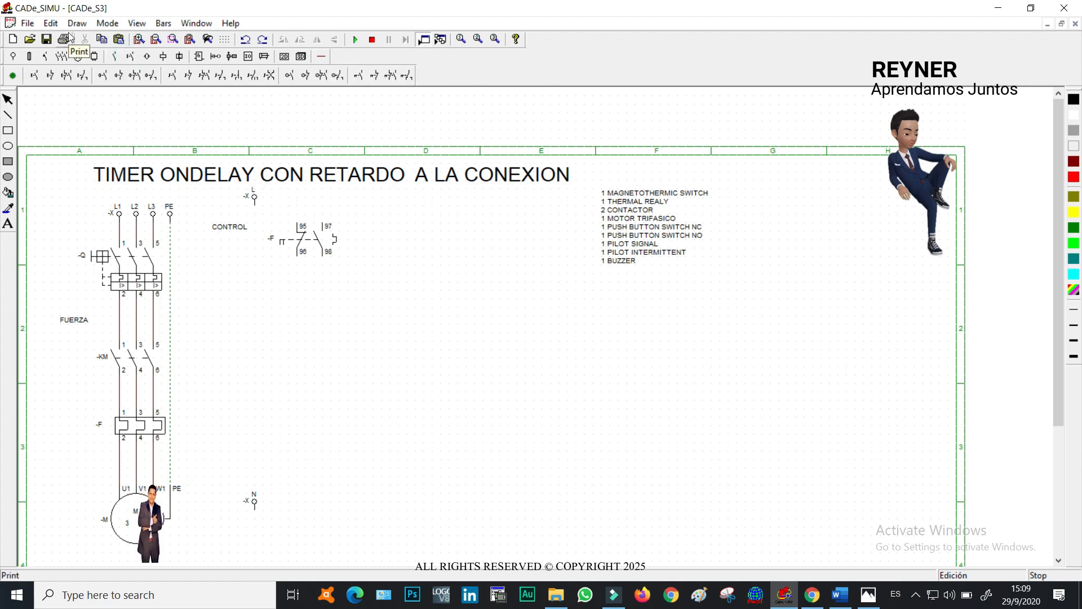
click(36, 76)
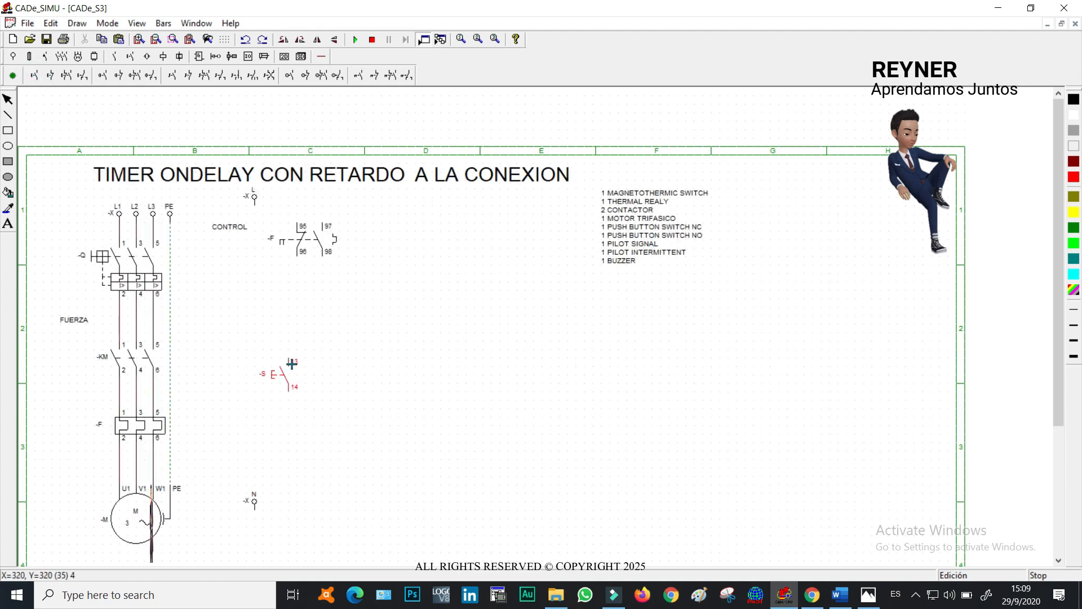
click(291, 367)
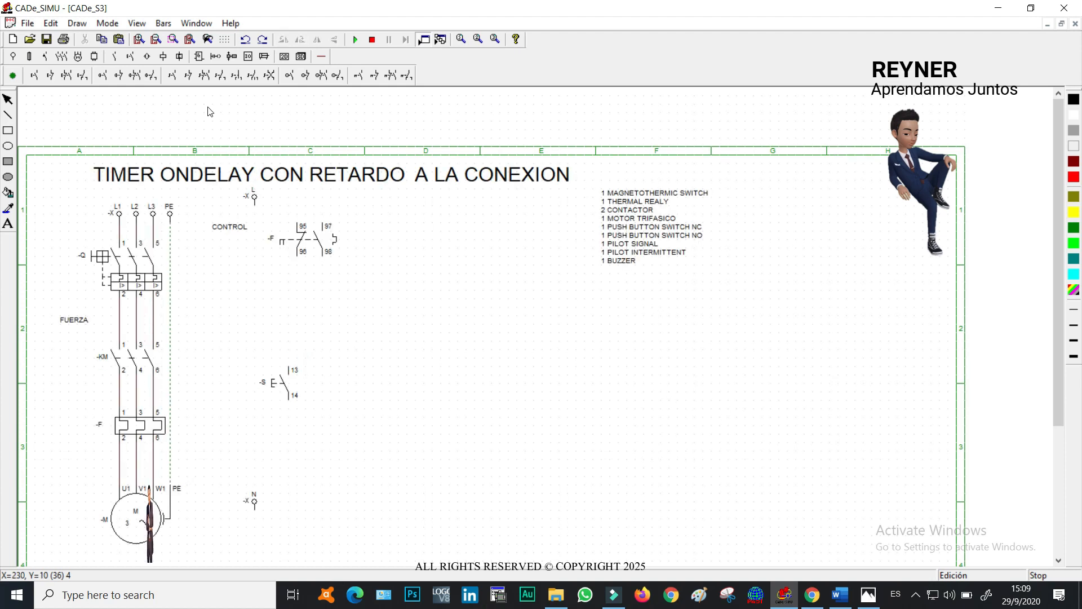
click(49, 76)
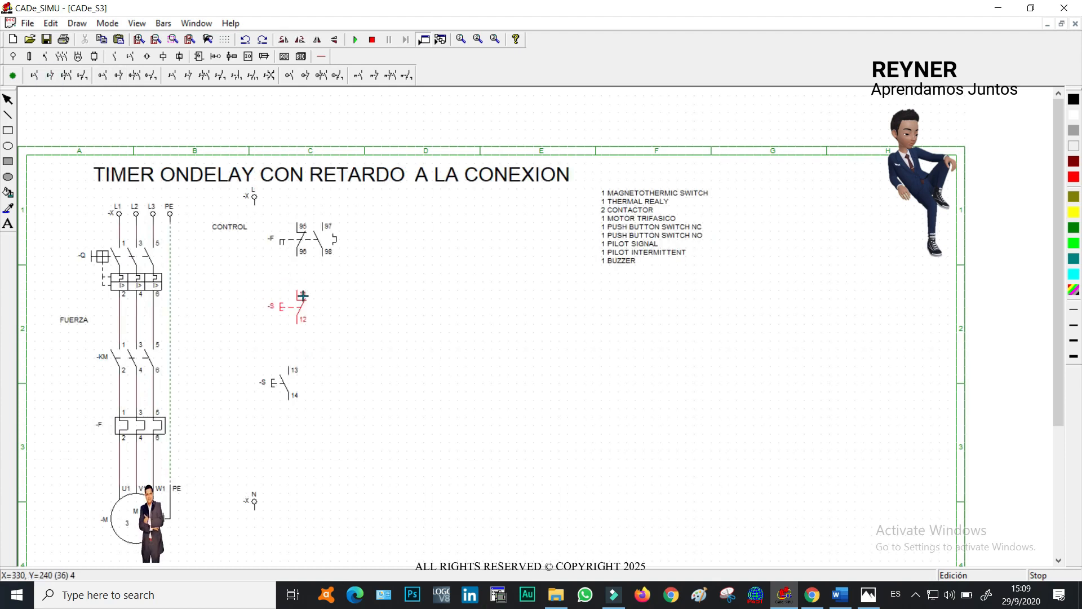
click(304, 296)
drag(284, 387, 292, 379)
click(463, 370)
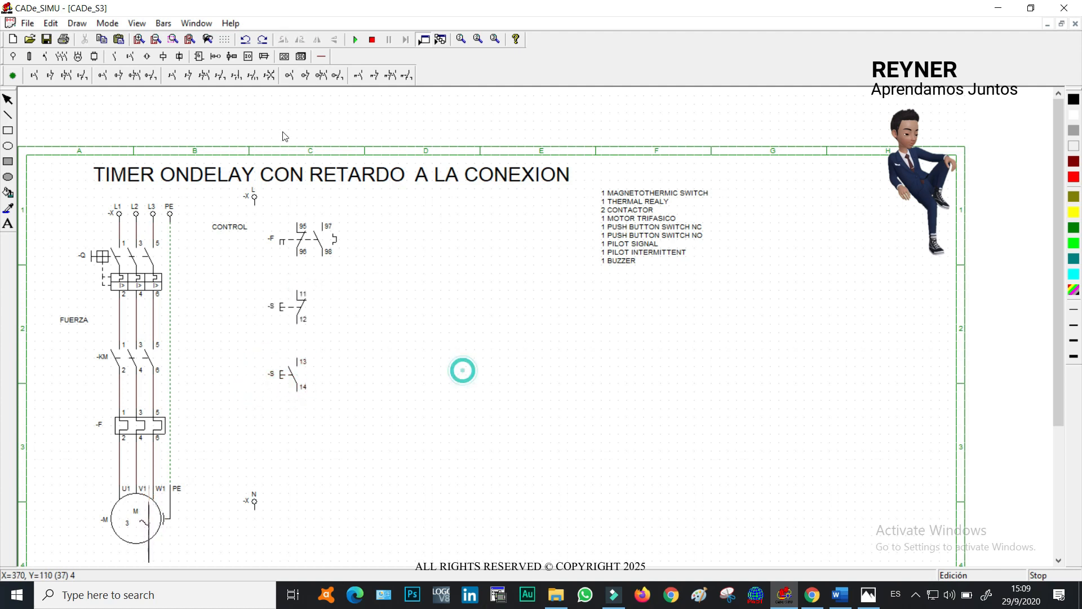
- Place two contactor coils on one row, one below the NO pushbutton and the other about 200 units to its right
click(163, 57)
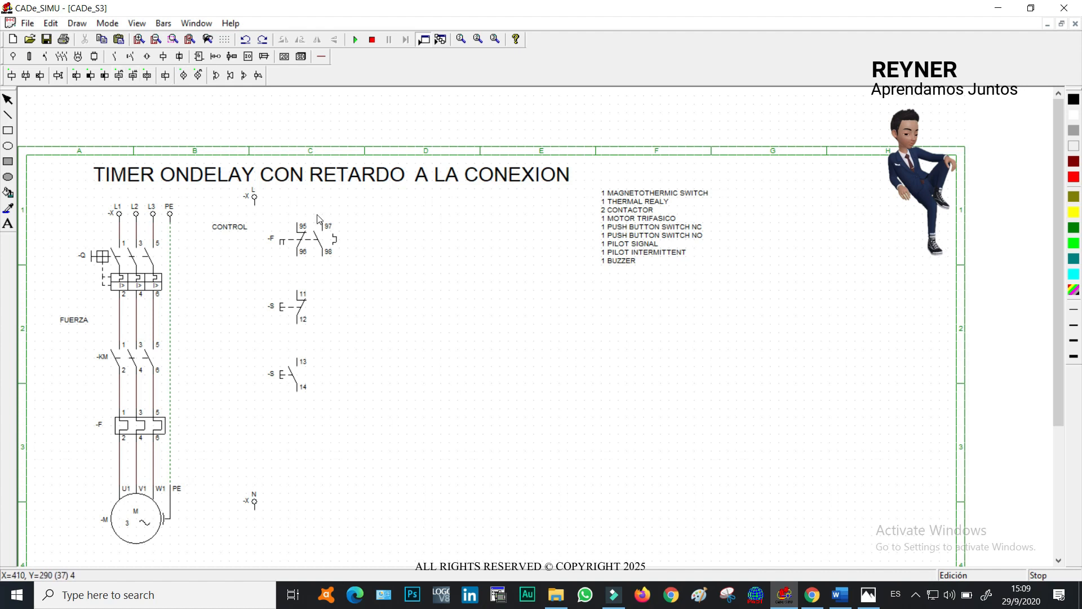
click(13, 75)
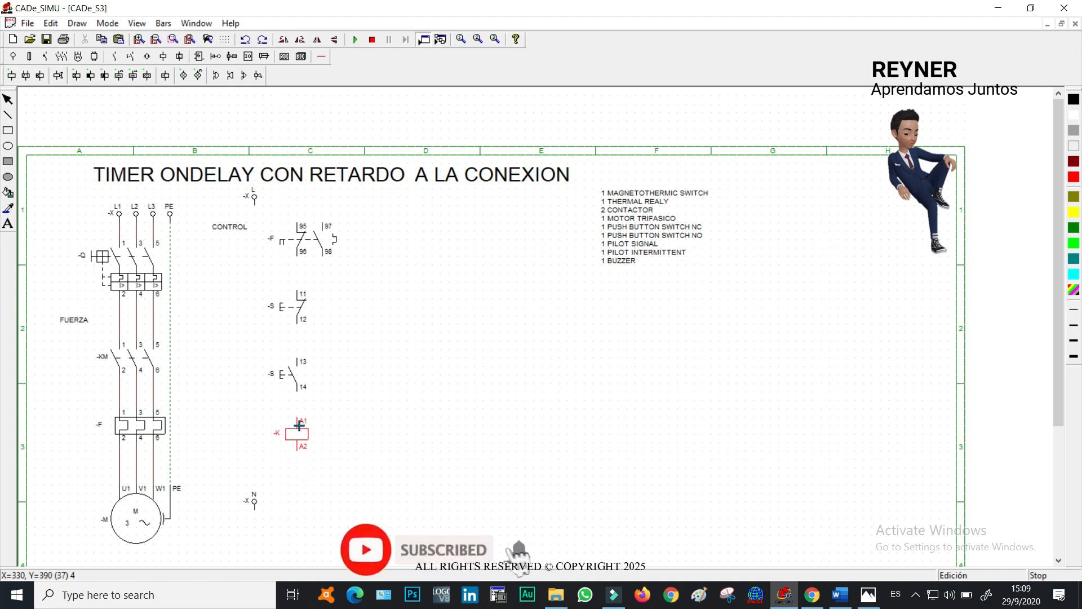
click(299, 429)
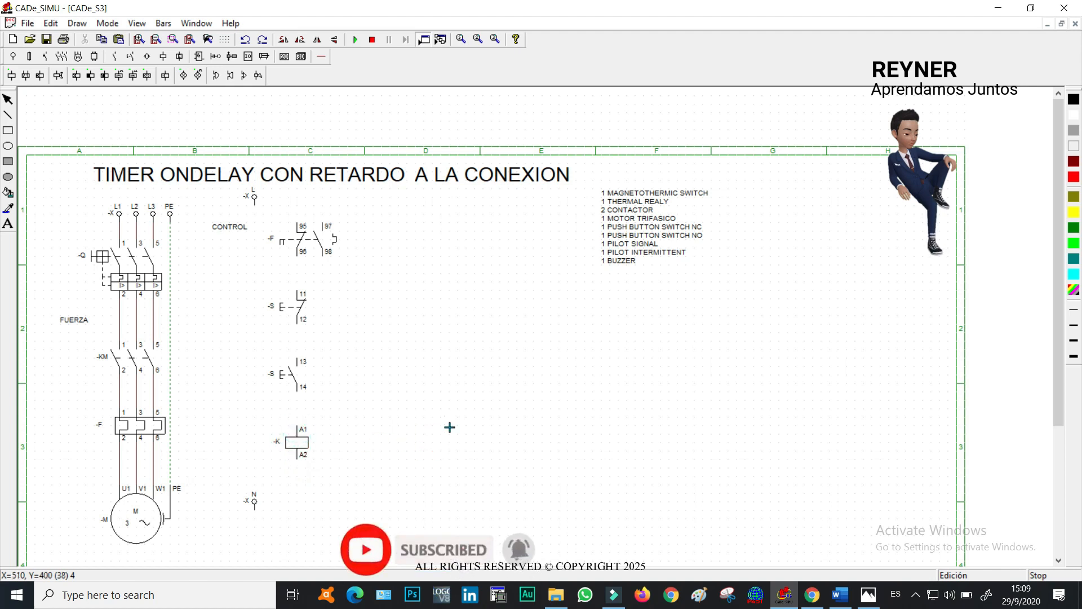
click(466, 429)
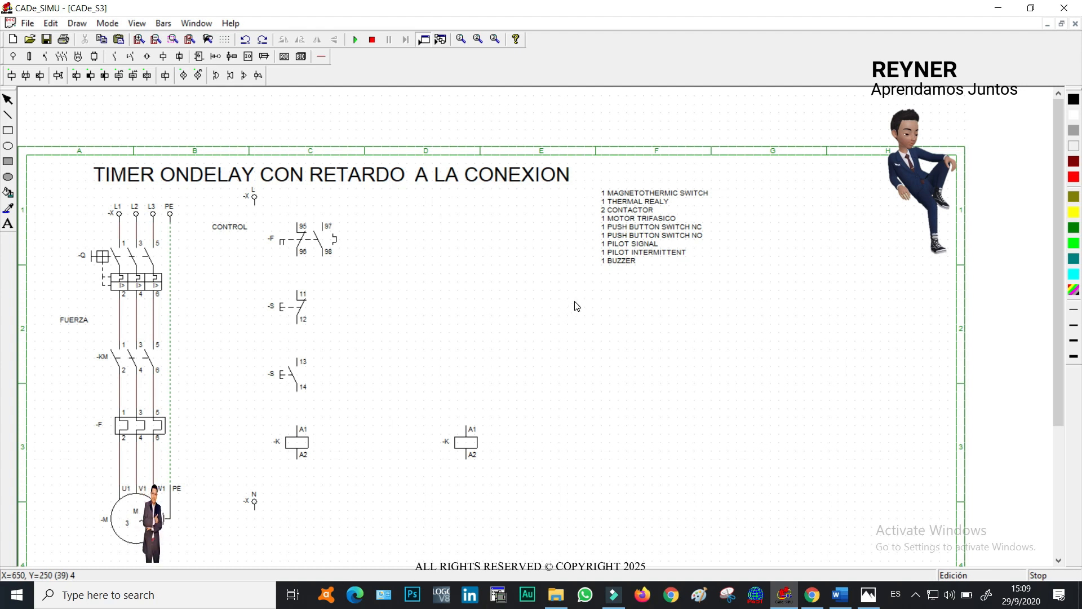
- Duplicate the "1 BUZZER" entry of the component list and put the copy just below the list
click(622, 263)
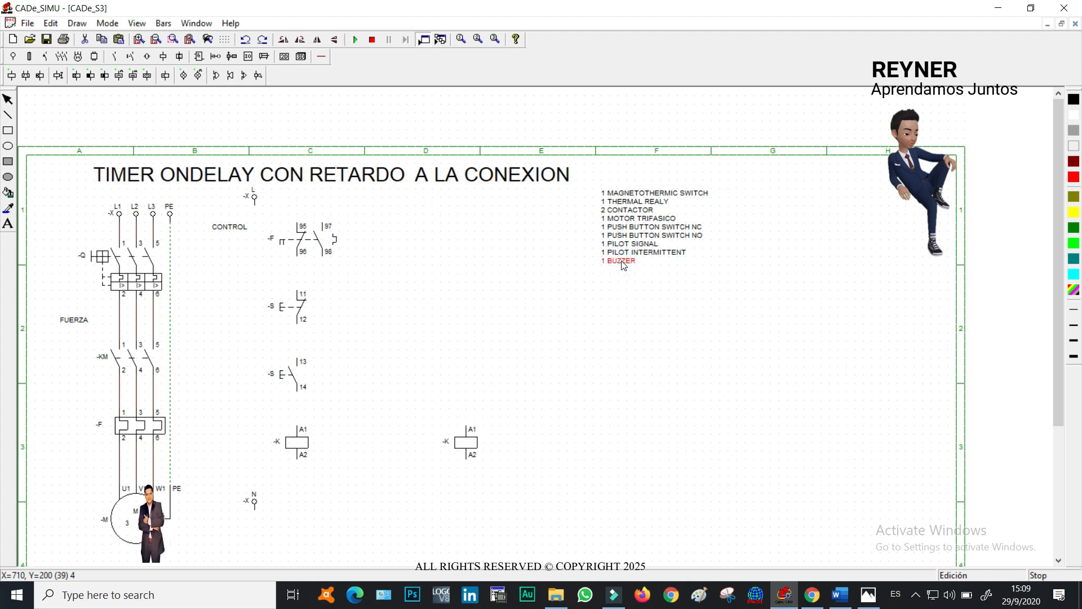
click(753, 343)
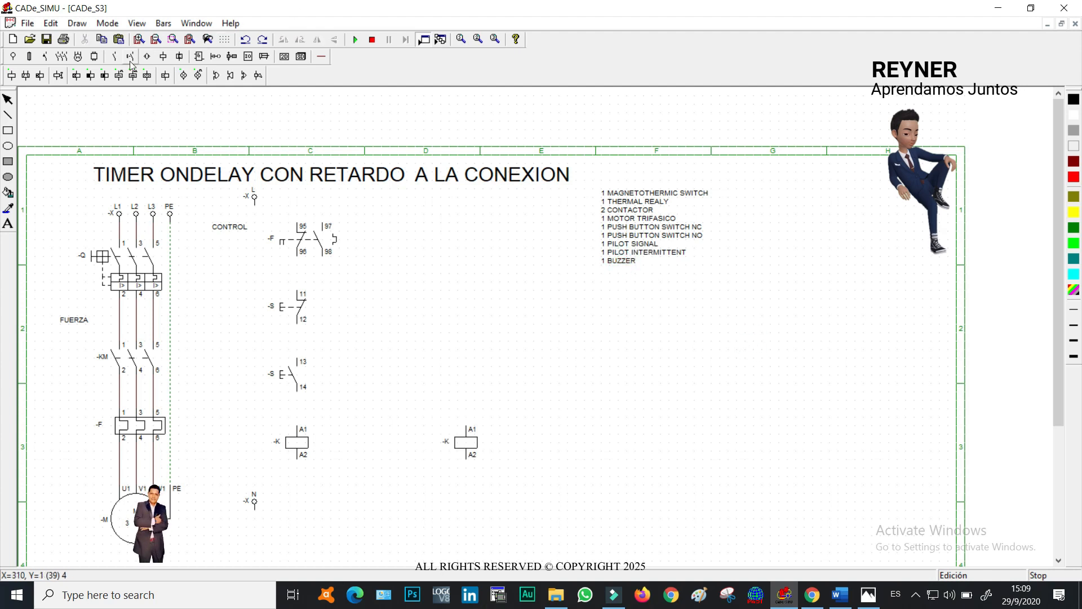
click(614, 262)
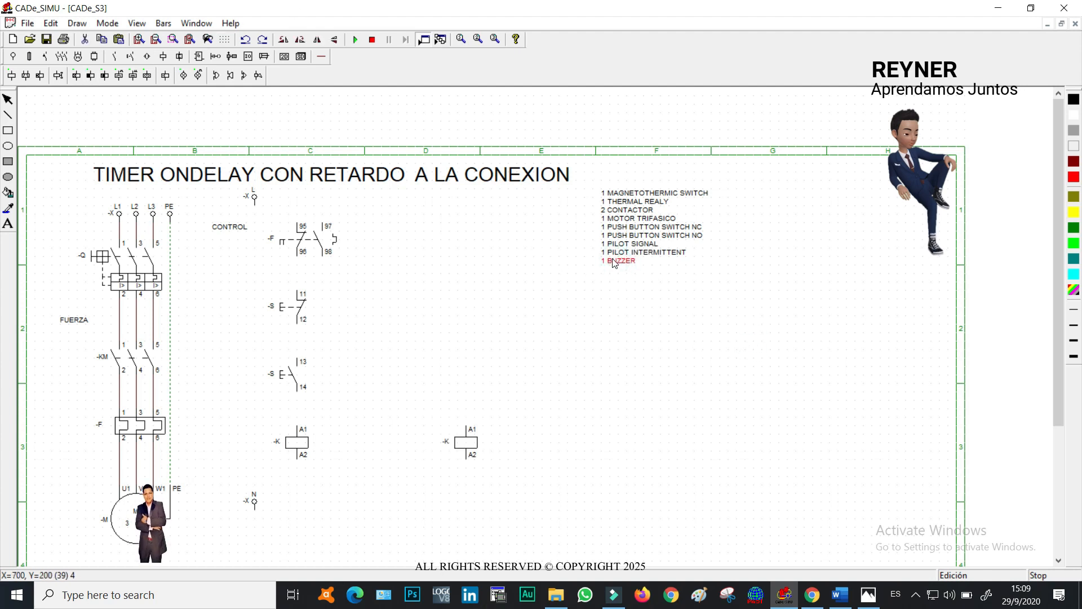
key(ctrl+c)
key(ctrl+v)
drag(36, 92, 596, 293)
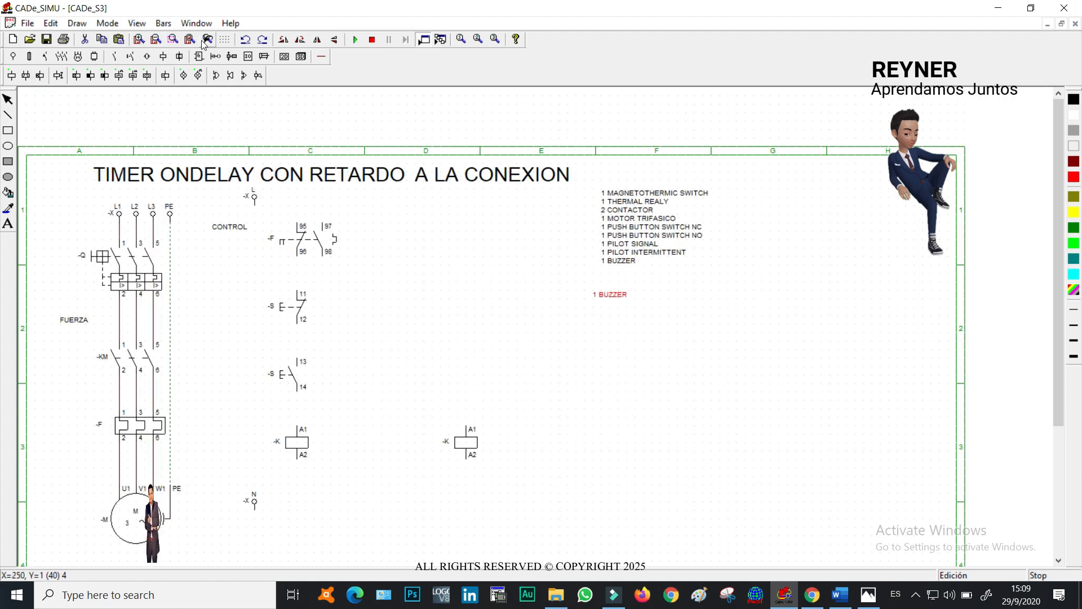
- Change the copied entry's text to "1 TEMPORIZADOR" and align it directly under the original "1 BUZZER" line of the component list
click(417, 157)
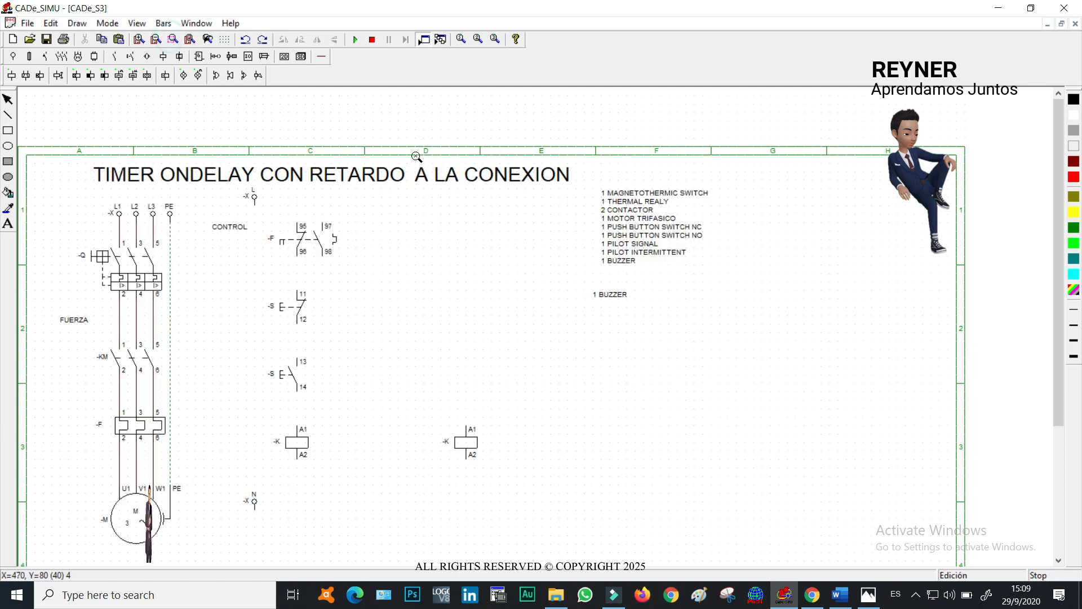
drag(406, 126, 794, 365)
double_click(410, 421)
click(505, 283)
drag(505, 283, 463, 282)
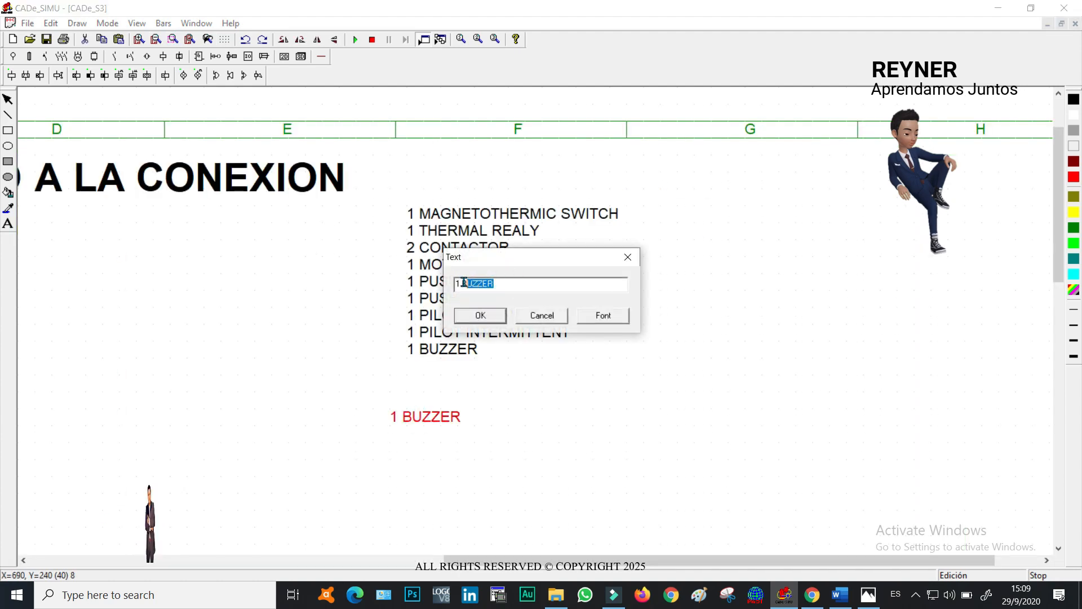
text(TEMPORIZADO)
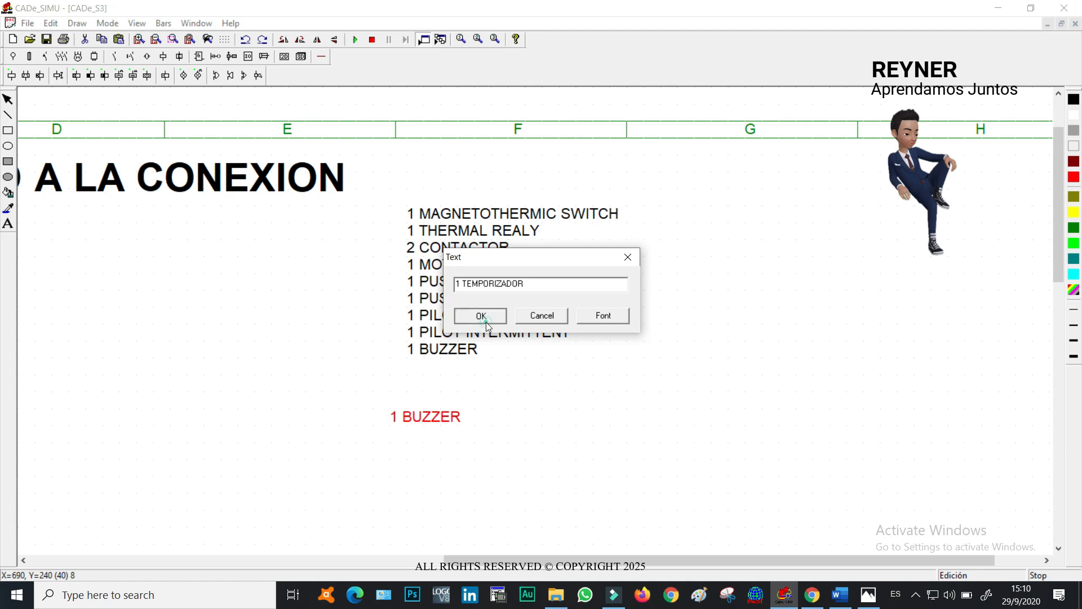
click(483, 319)
drag(436, 422, 451, 373)
click(506, 445)
click(205, 38)
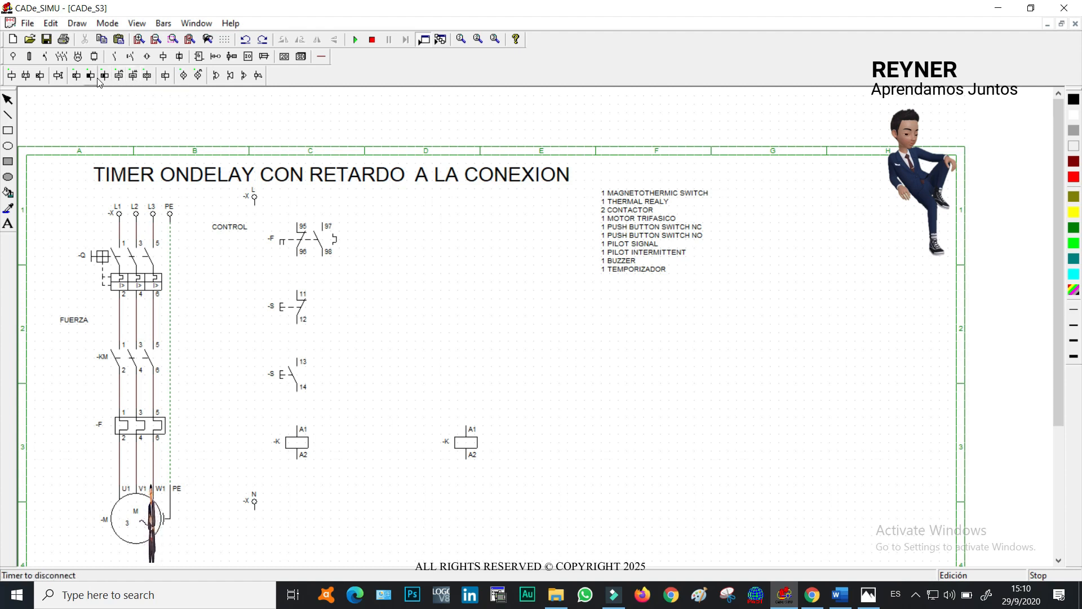
- Place an on-delay timer coil between the two contactor coils, close to the first one
click(77, 76)
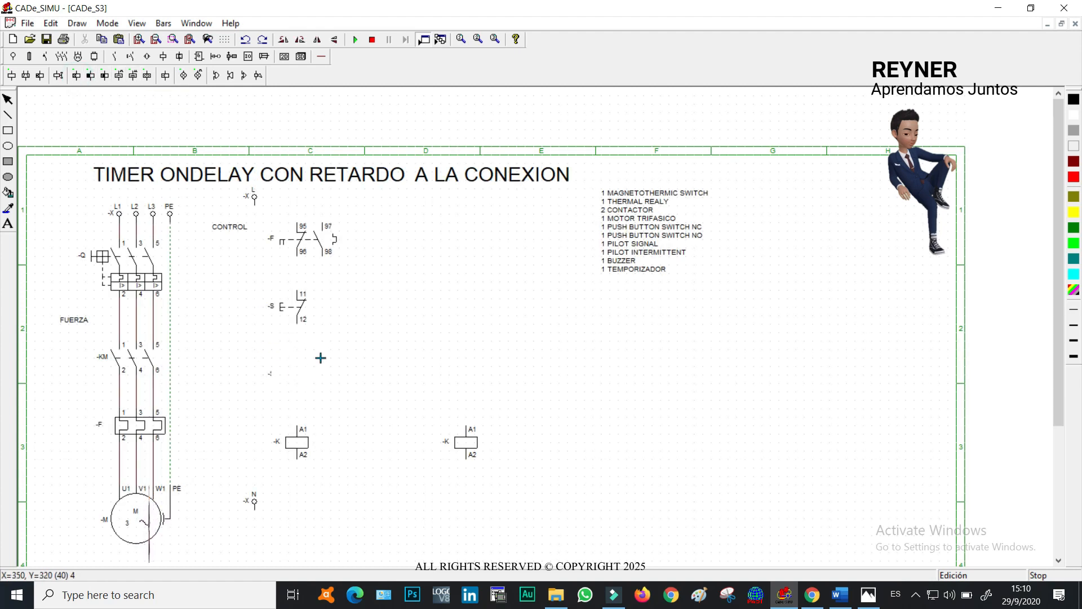
click(357, 428)
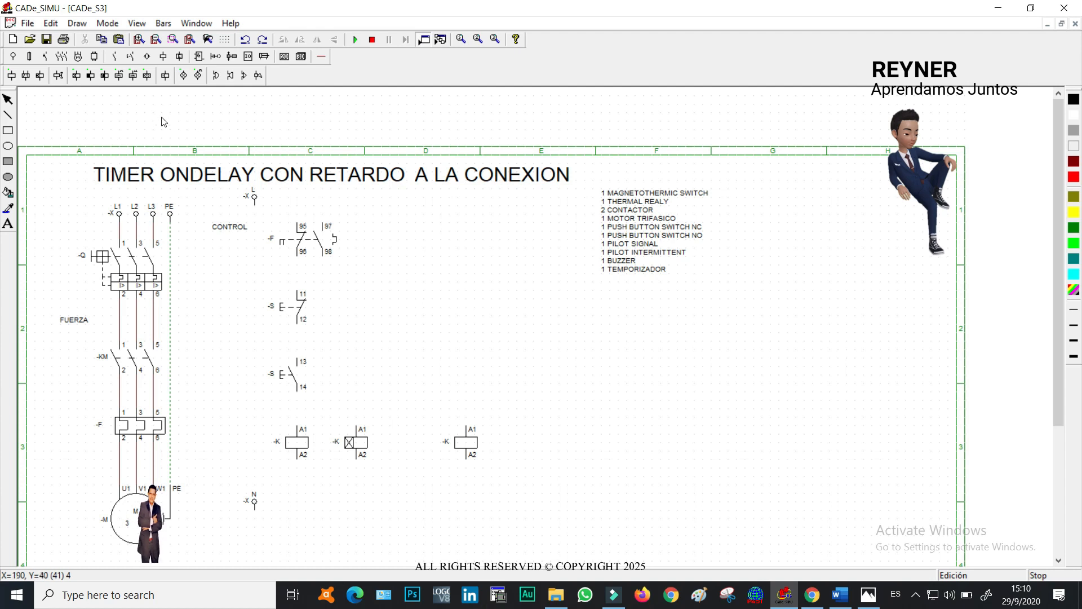
- Wire the control supply terminal L to thermal relay contacts 95 and 97 with phase wire
click(322, 56)
click(101, 75)
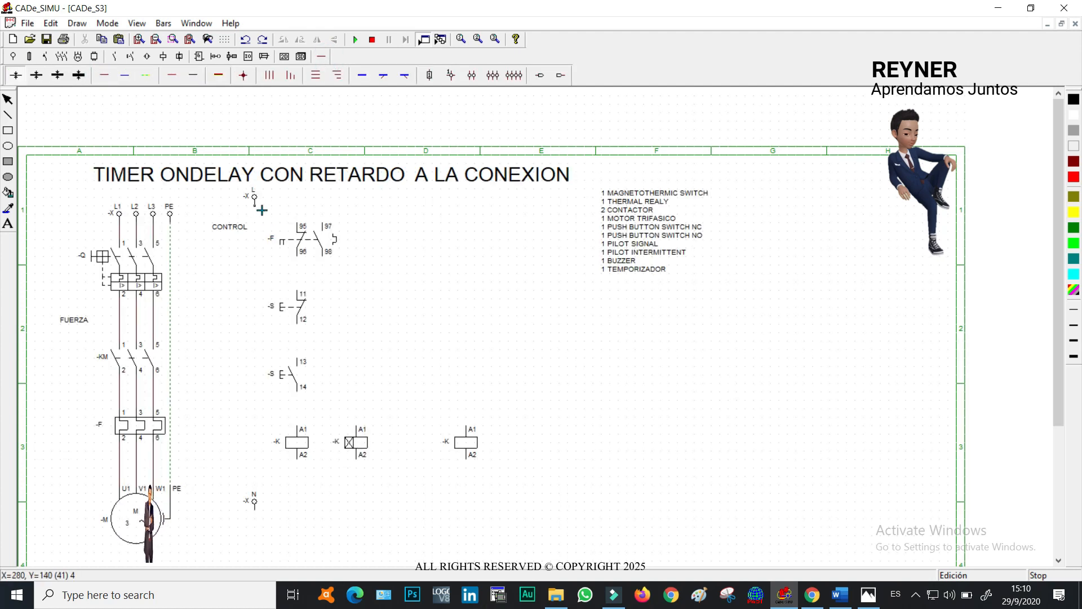
click(260, 209)
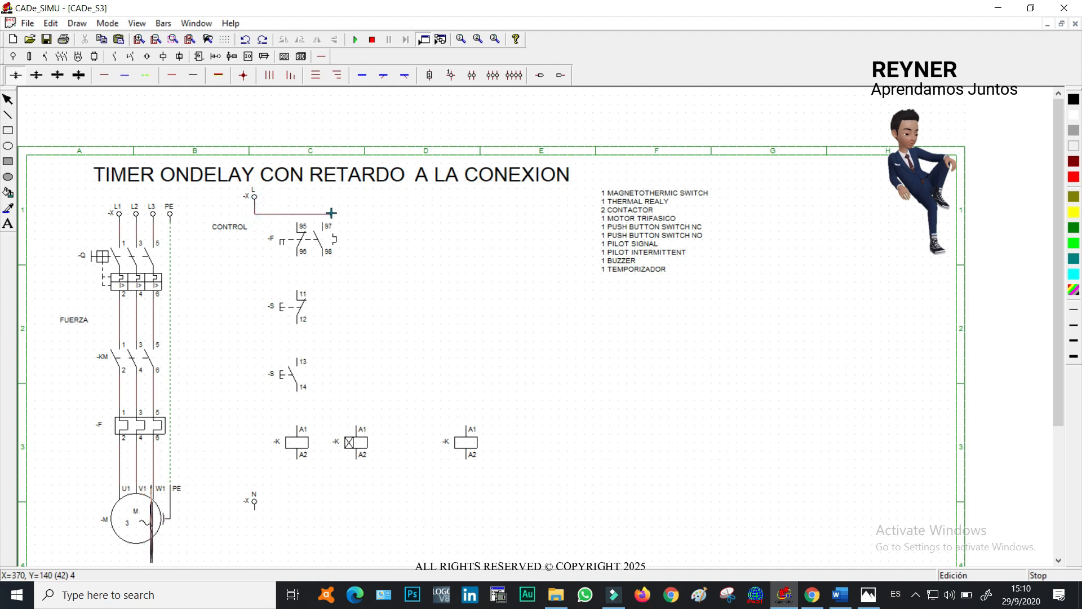
click(298, 221)
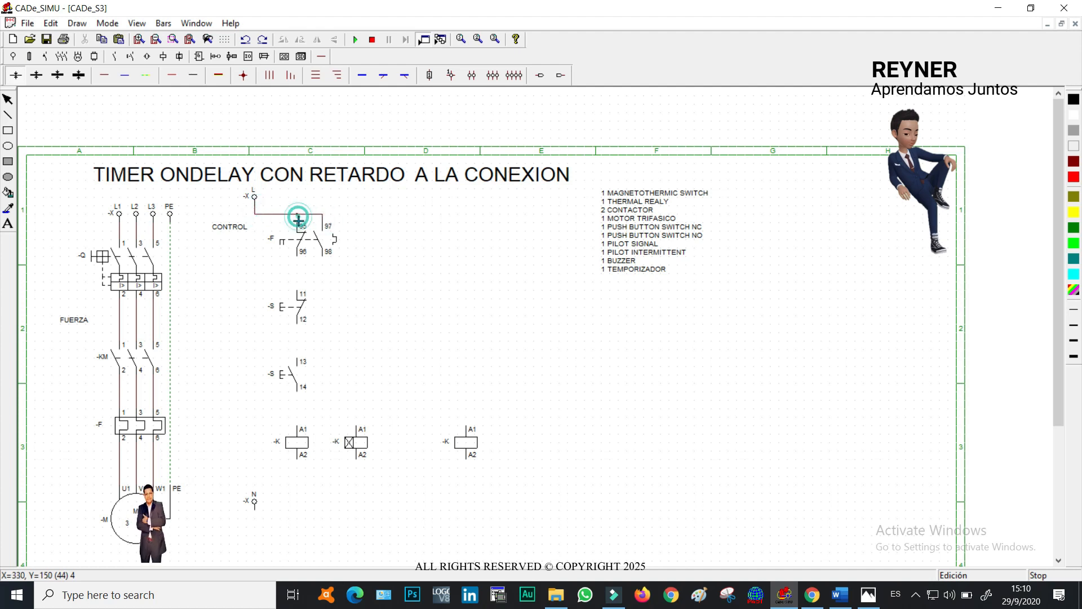
- Wire contact 96, the NC pushbutton, the NO pushbutton and the first contactor coil's A1 in series with phase wire
click(298, 258)
click(298, 291)
click(301, 329)
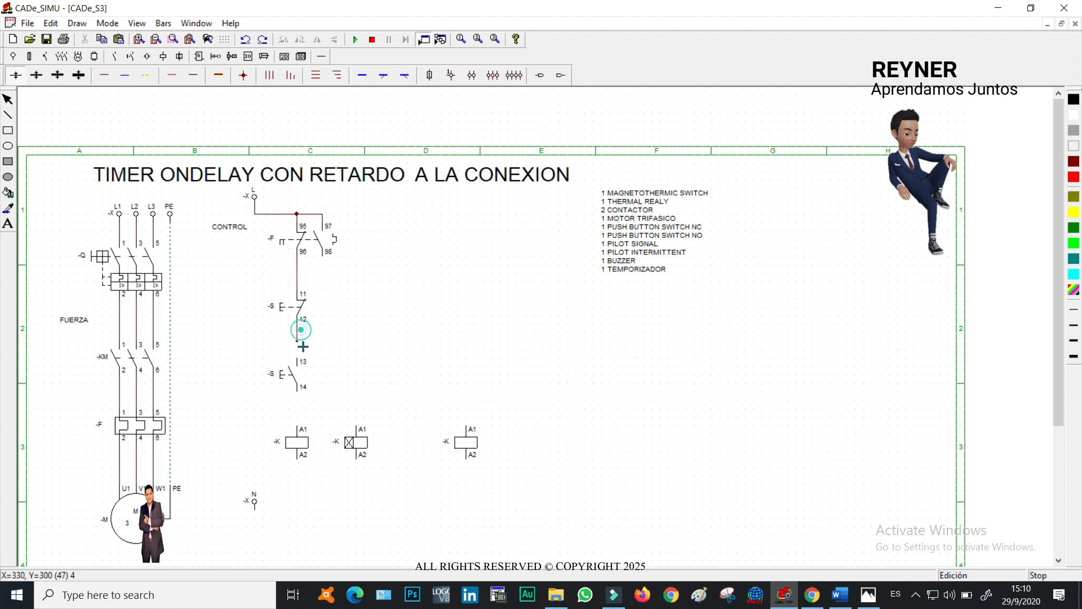
click(303, 396)
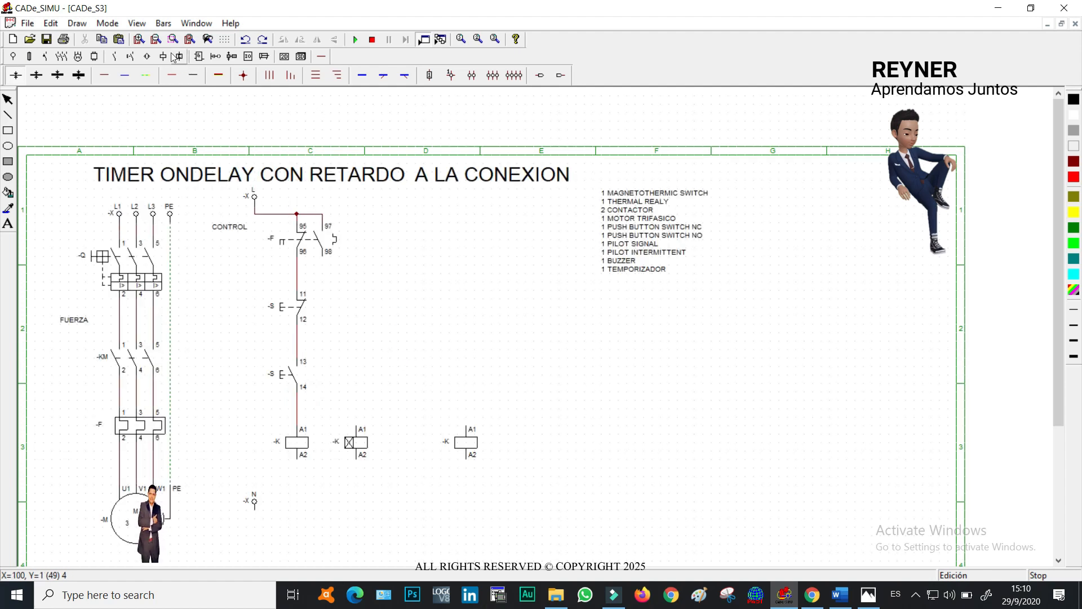
- Place a normally open contactor contact (13-14) beside the NO pushbutton, level with it
click(115, 56)
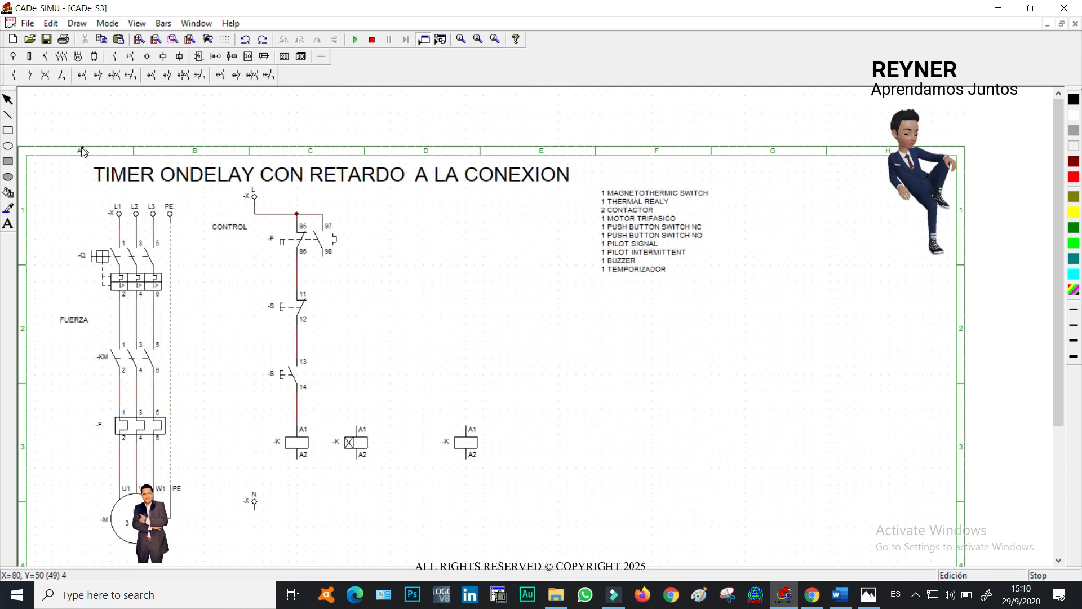
click(25, 76)
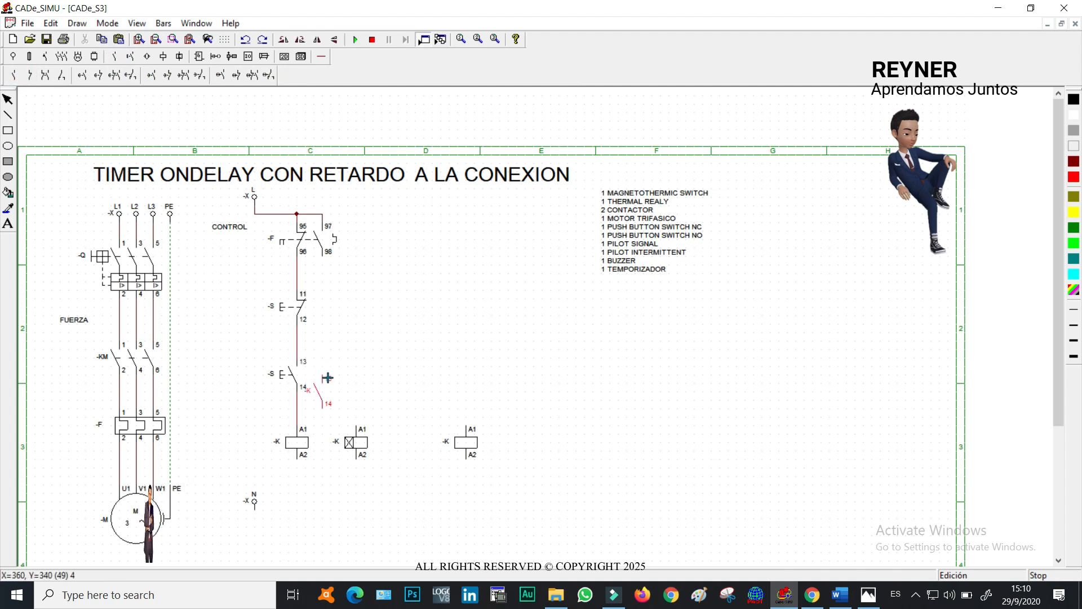
click(343, 361)
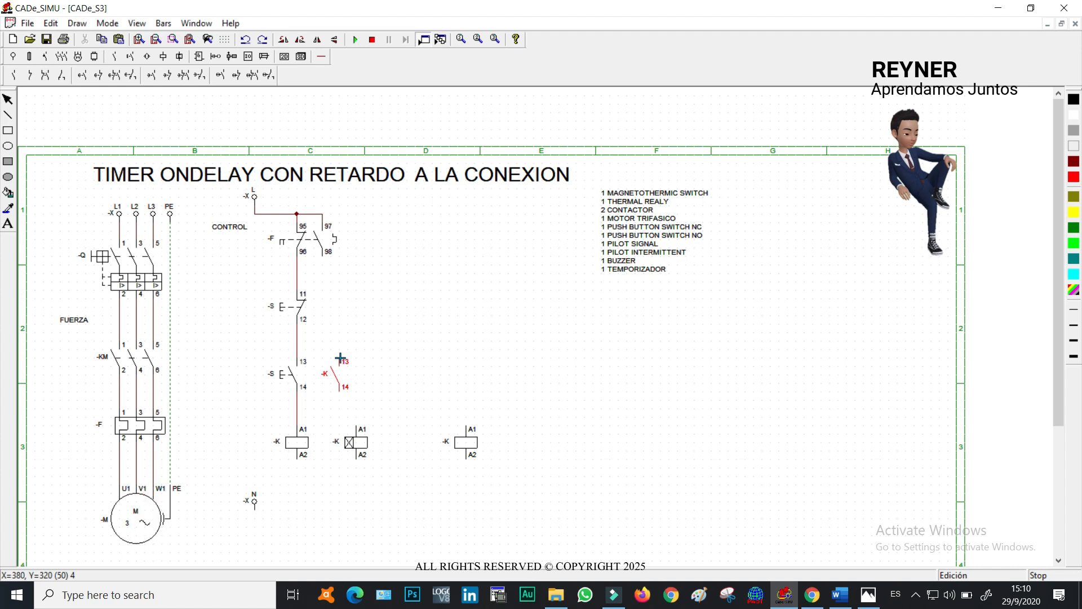
click(340, 358)
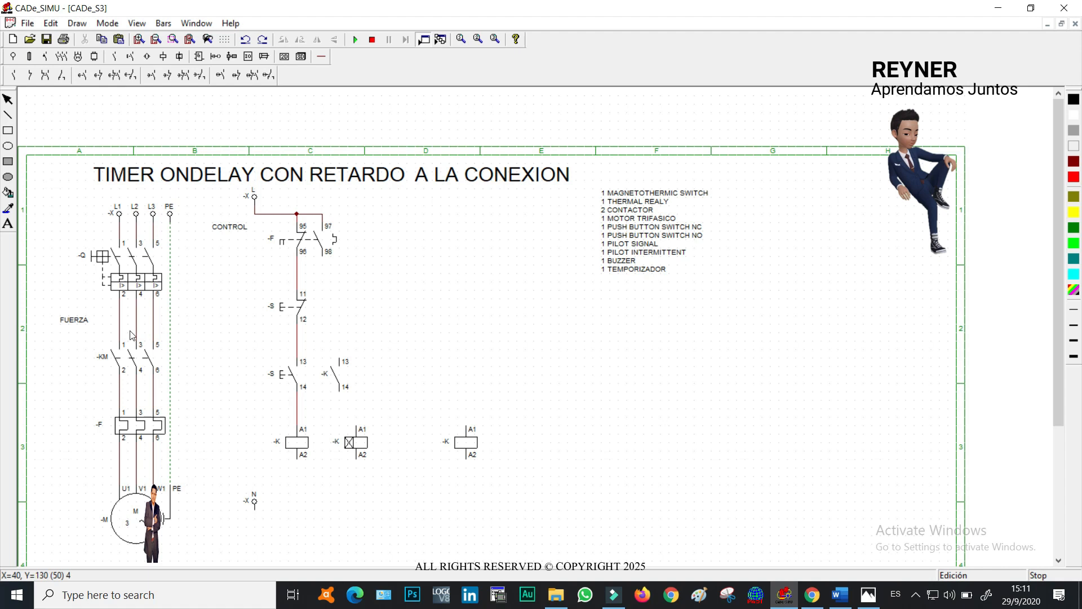
- Rotate the neutral terminal N to face the coils and draw a long horizontal neutral wire from it beneath them
click(254, 500)
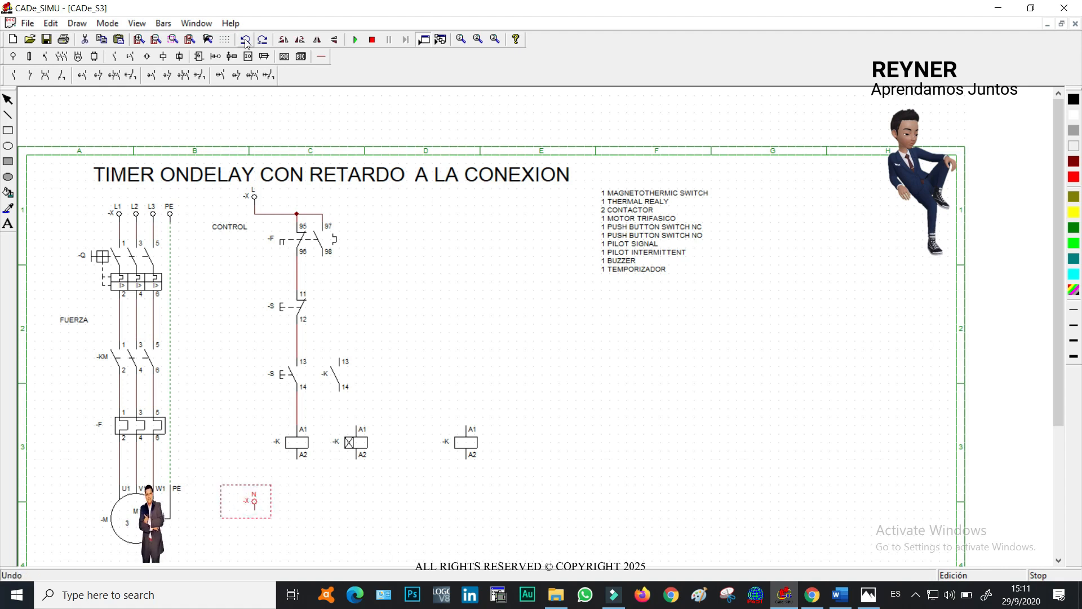
click(284, 40)
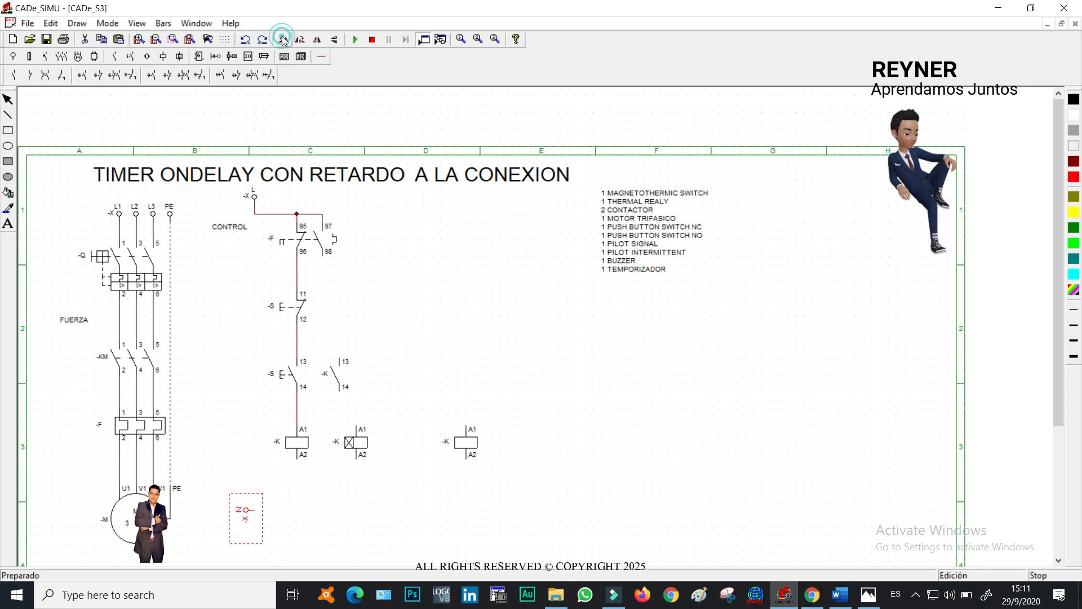
click(355, 502)
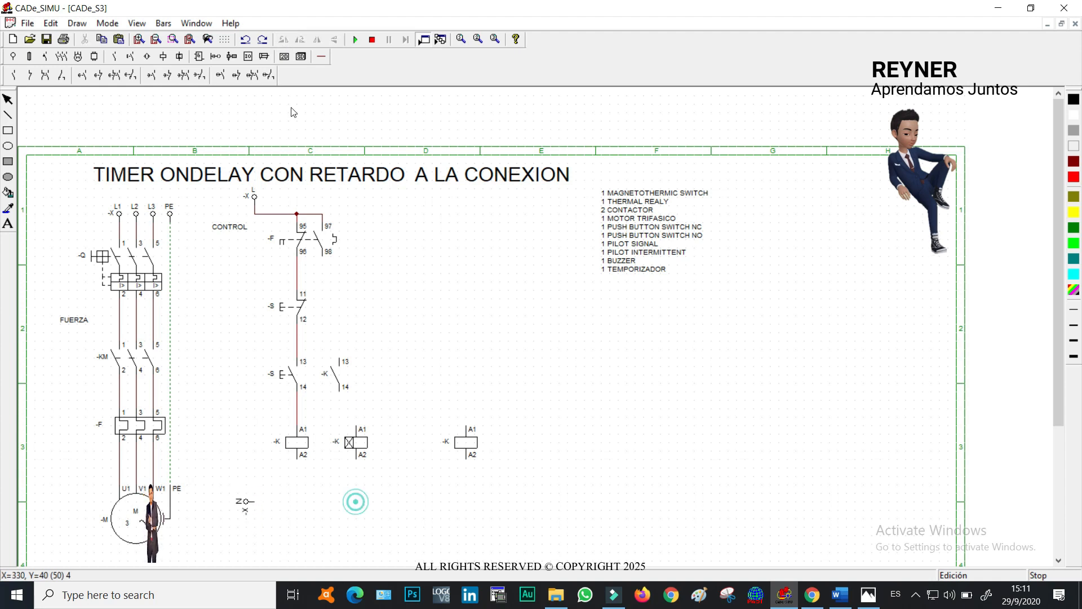
click(322, 56)
click(125, 75)
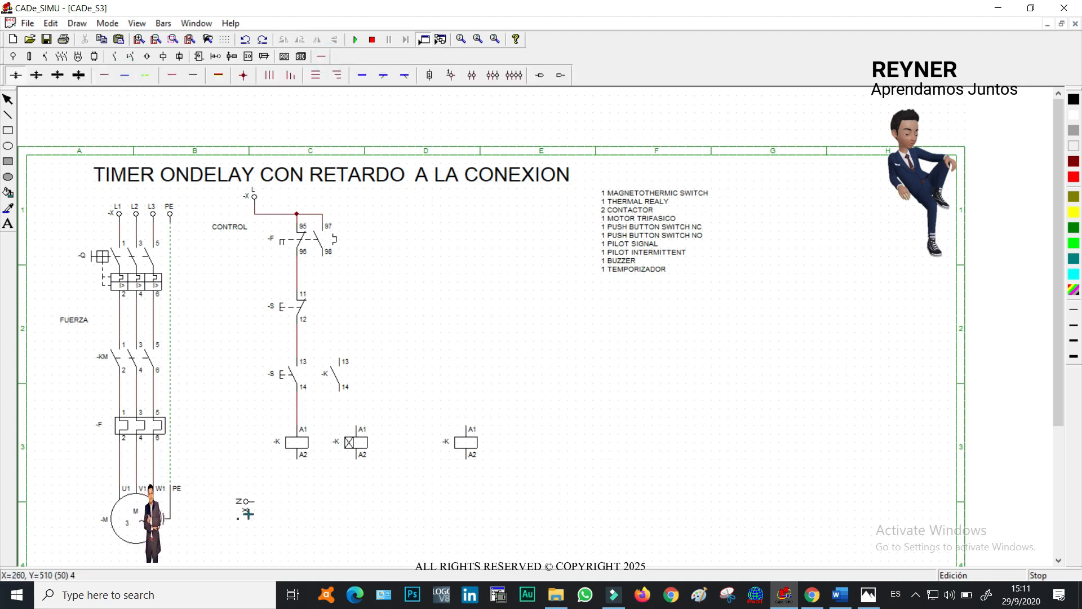
drag(246, 502, 628, 501)
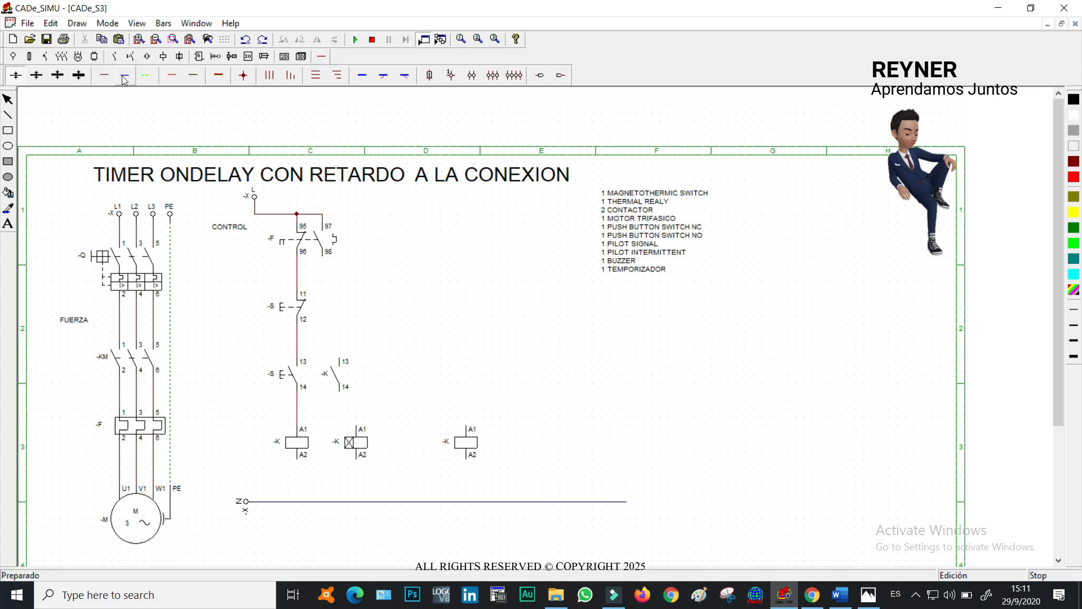
- Wire the contactor contact 13-14 in parallel with the NO pushbutton using phase wire
click(104, 77)
mouse_move(298, 344)
mouse_down()
mouse_move(344, 347)
mouse_move(344, 357)
mouse_up()
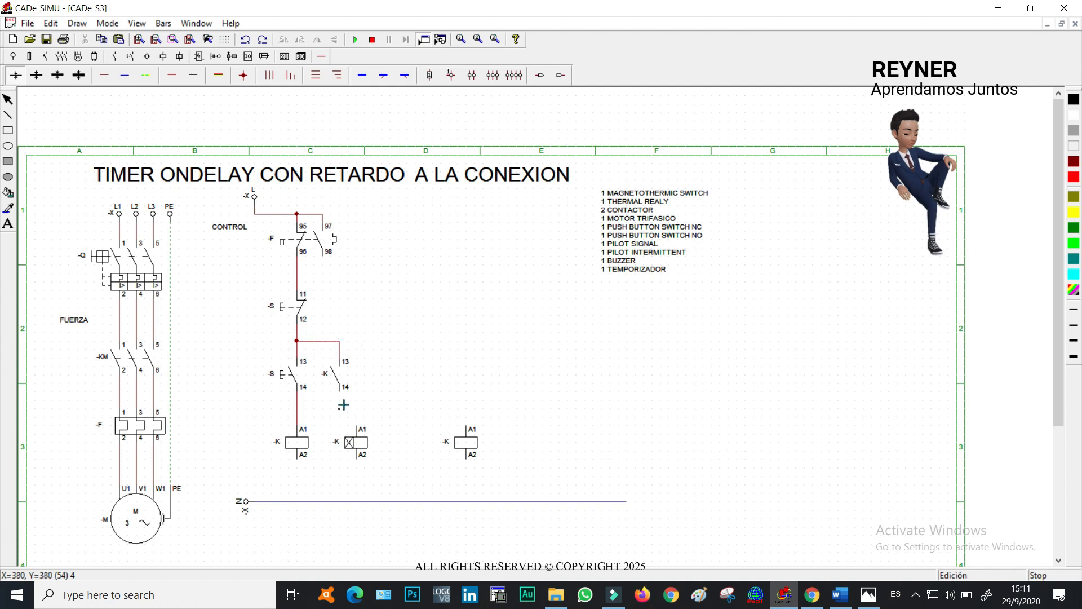
drag(344, 402, 305, 417)
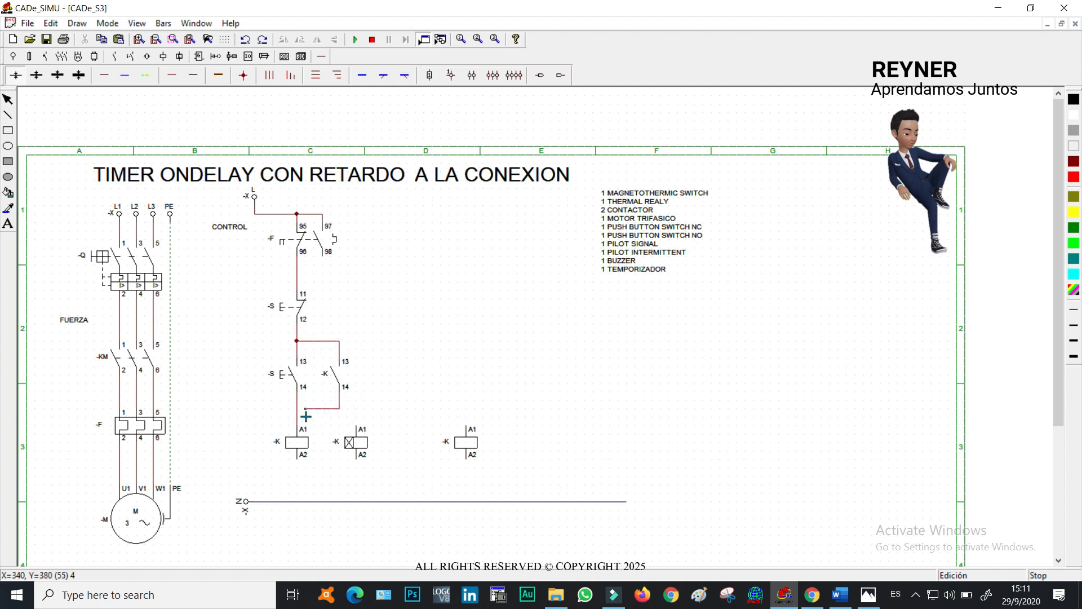
right_click(420, 414)
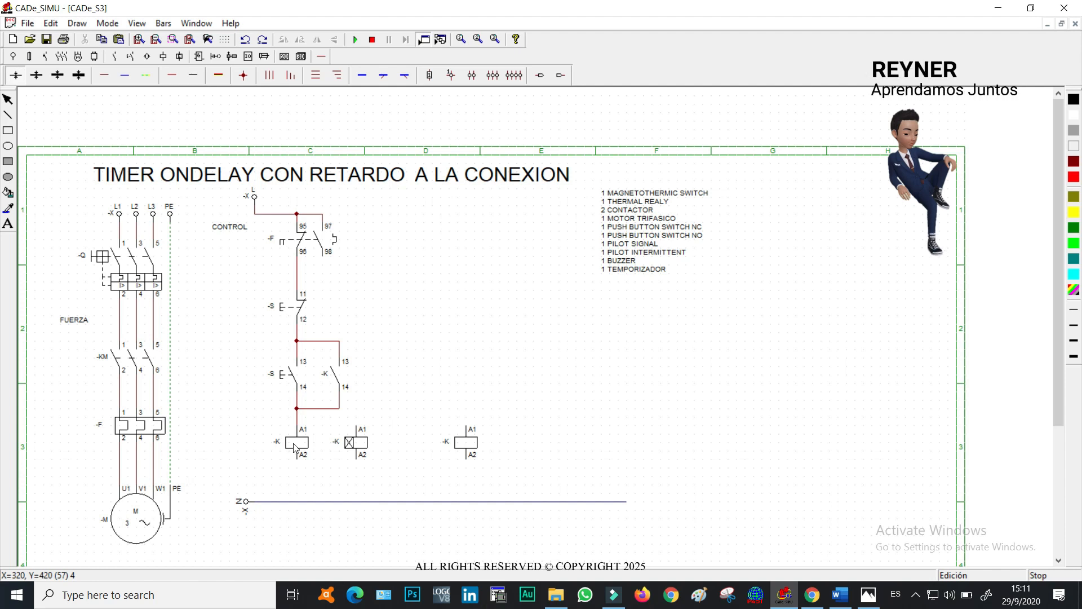
- Name the on-delay timer coil T1 and set its time to 4 with the x 1 Seg multiplier
double_click(355, 446)
double_click(510, 235)
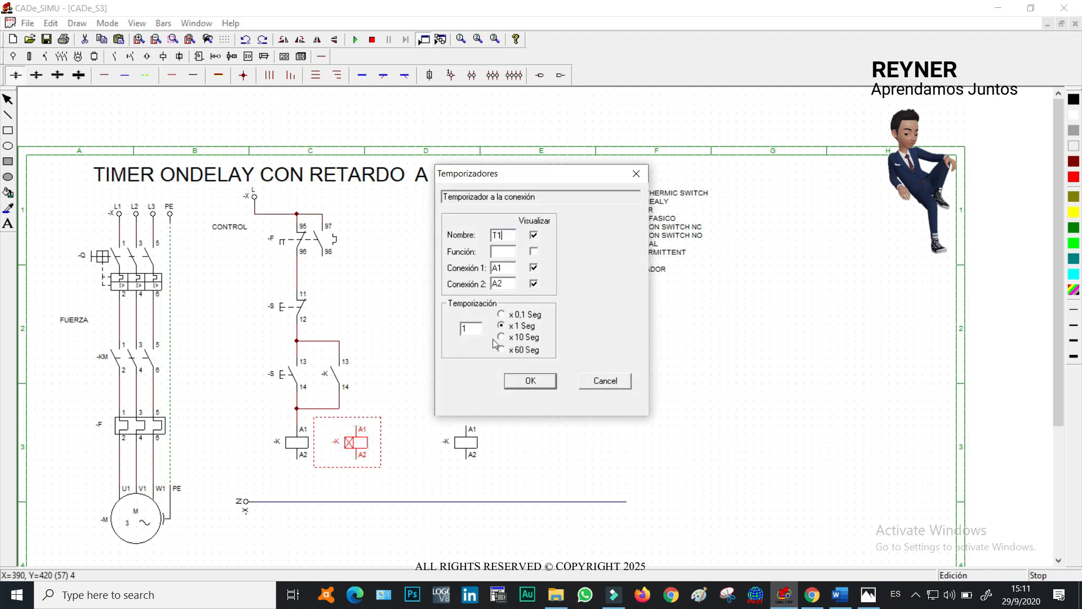
double_click(465, 328)
click(502, 318)
click(503, 322)
click(502, 337)
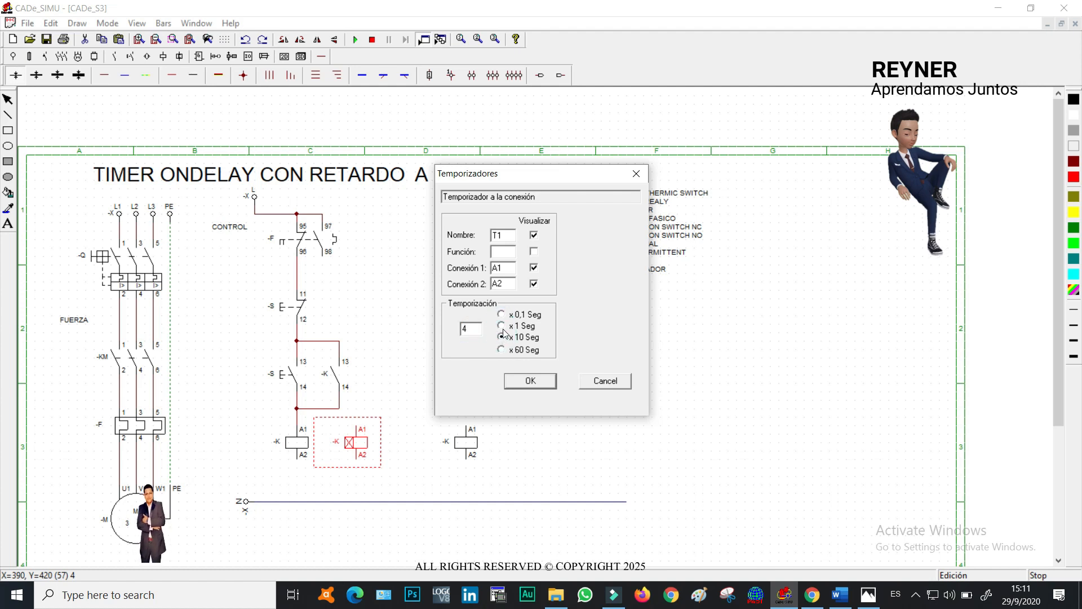
click(502, 316)
click(502, 325)
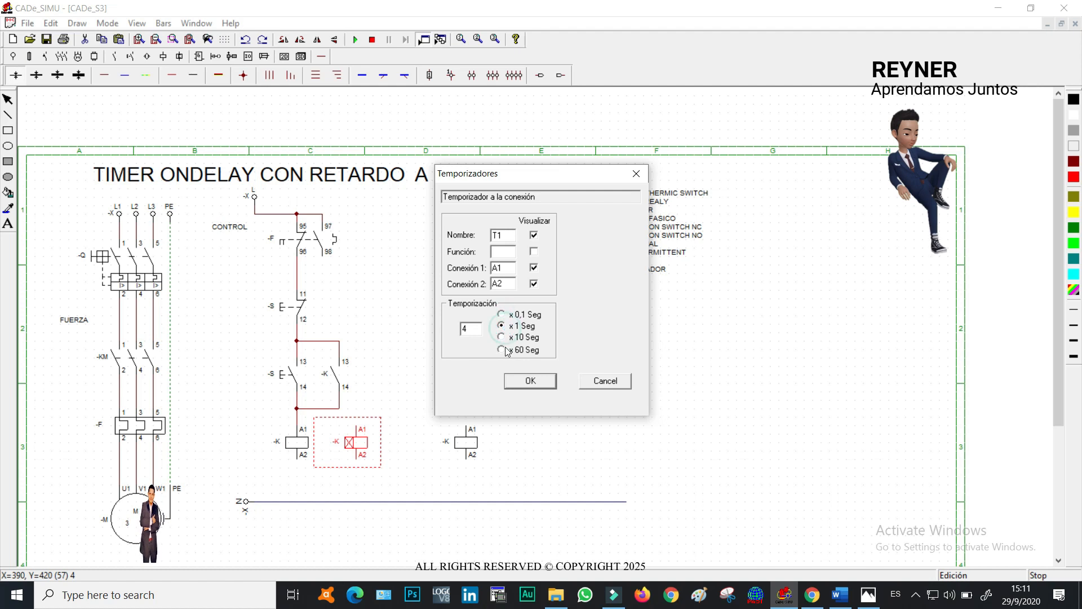
click(503, 337)
click(502, 325)
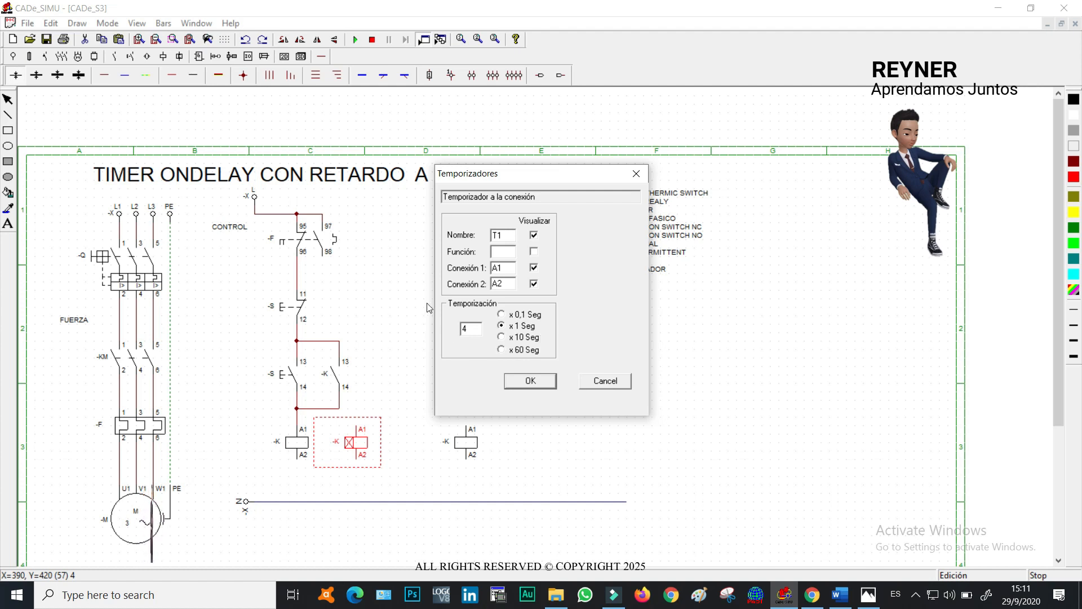
click(530, 382)
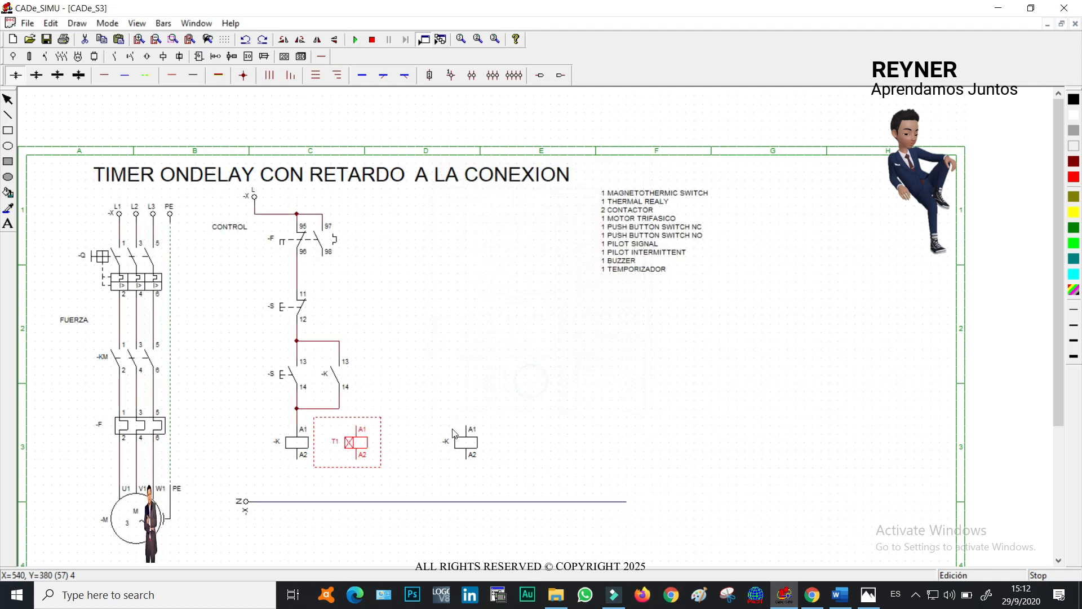
click(404, 399)
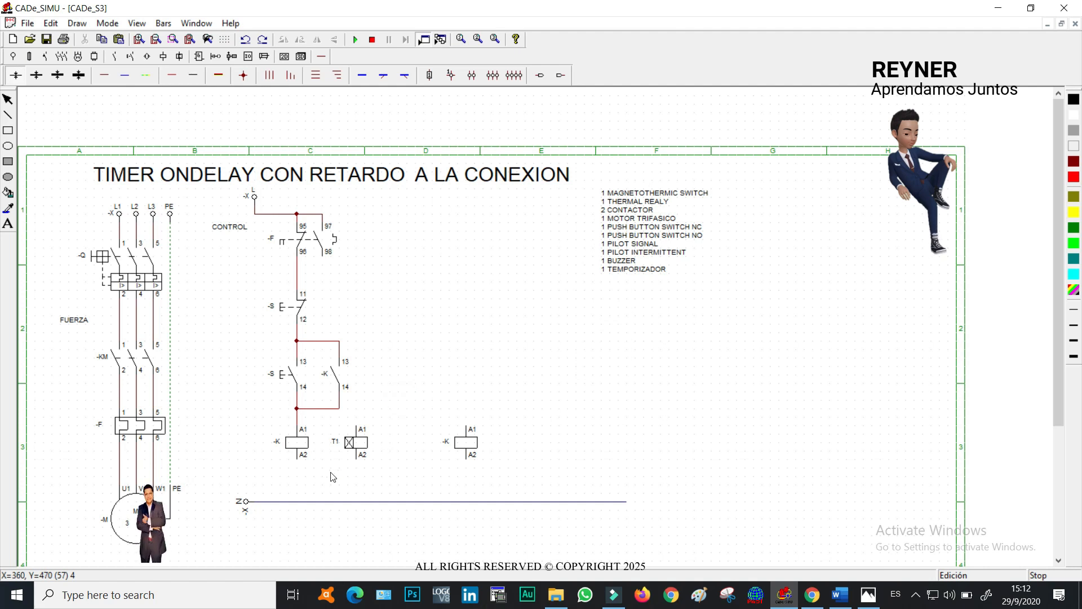
- Move timer coil T1 directly beneath the holding contact and wire its A1 to the branch below contact terminal 14
drag(357, 443, 346, 454)
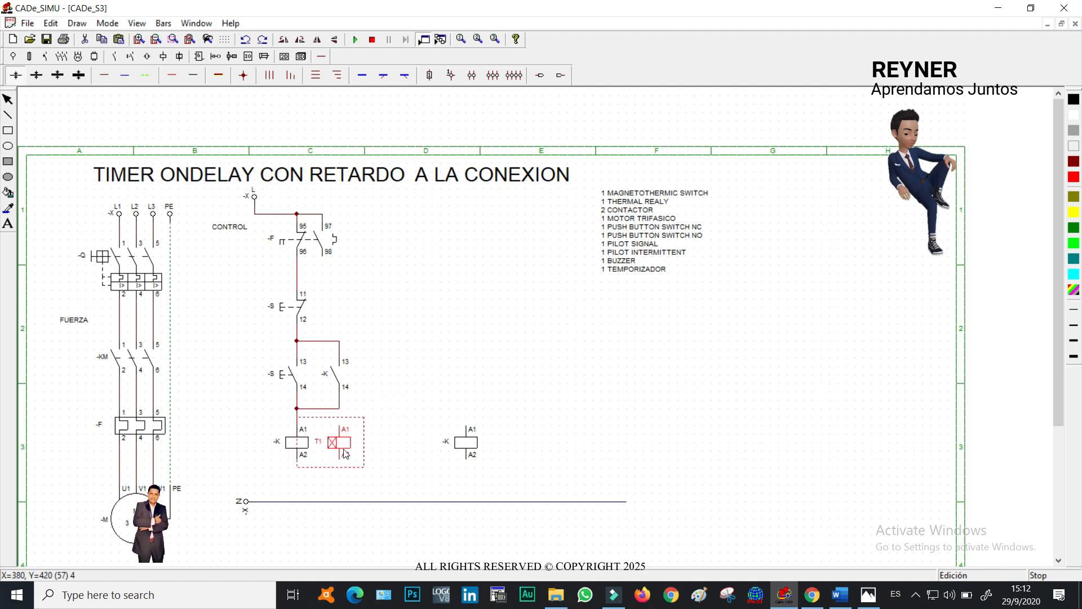
click(413, 394)
click(100, 74)
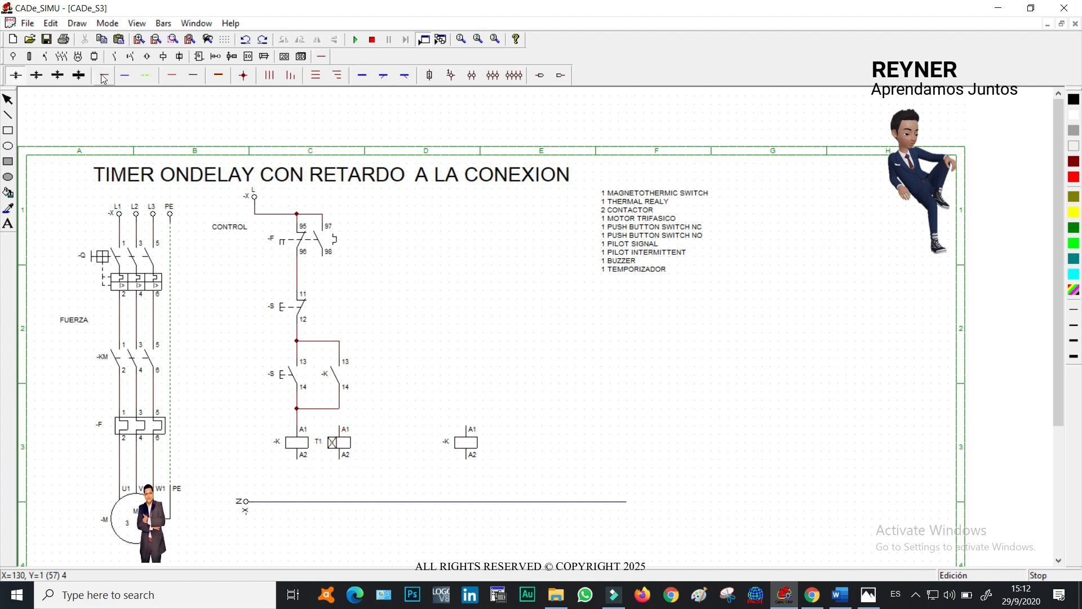
click(341, 429)
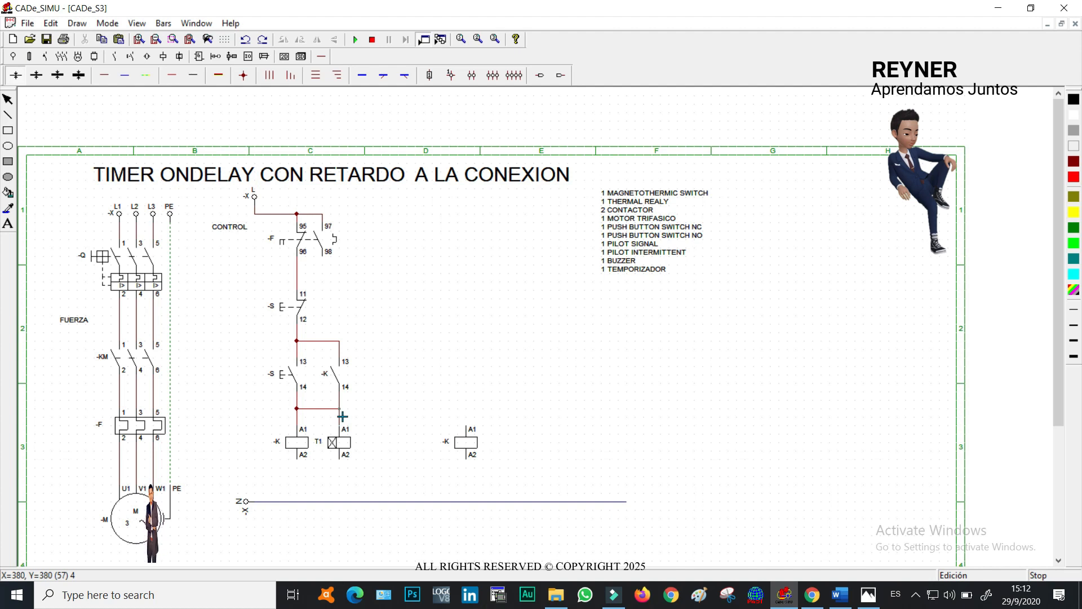
- Connect A2 of timer T1 and A2 of the first contactor coil down to the neutral line
drag(344, 466, 341, 502)
drag(301, 463, 300, 503)
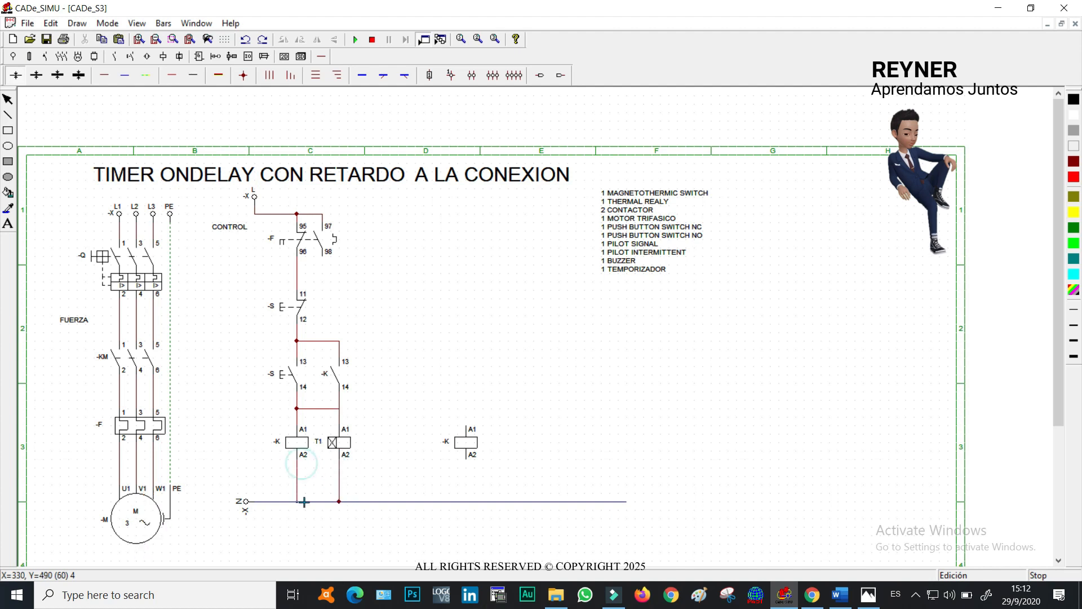
right_click(292, 491)
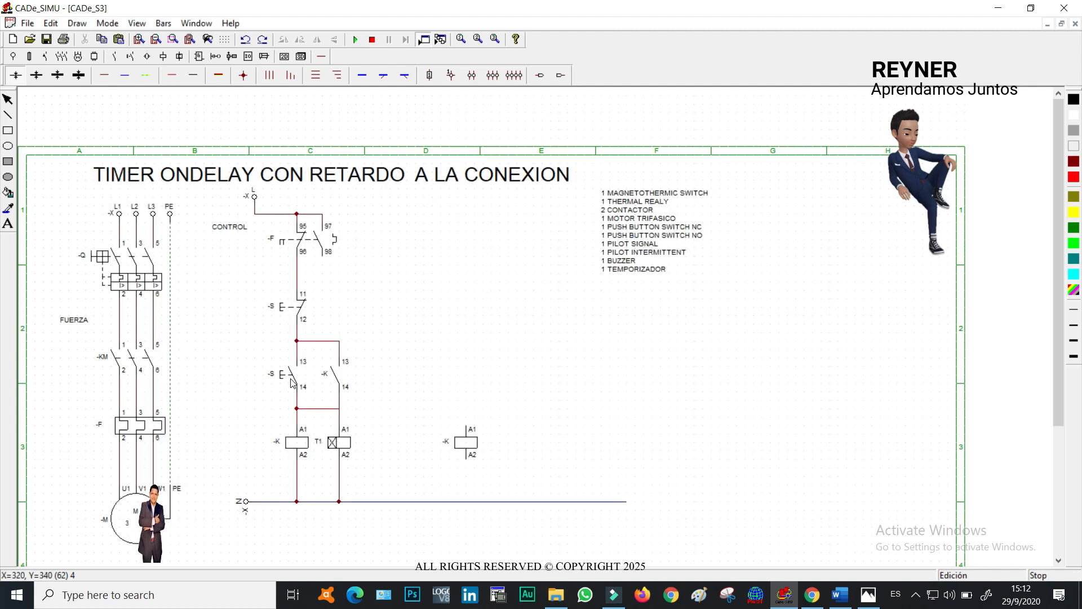
click(300, 242)
click(141, 427)
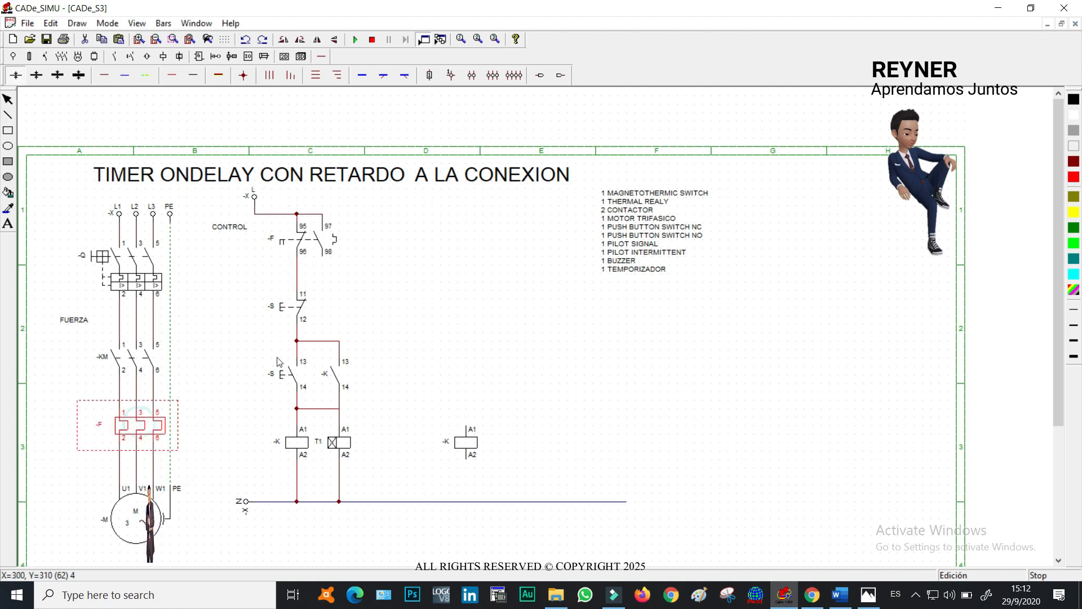
- Rename the normally closed pushbutton as S2
click(300, 316)
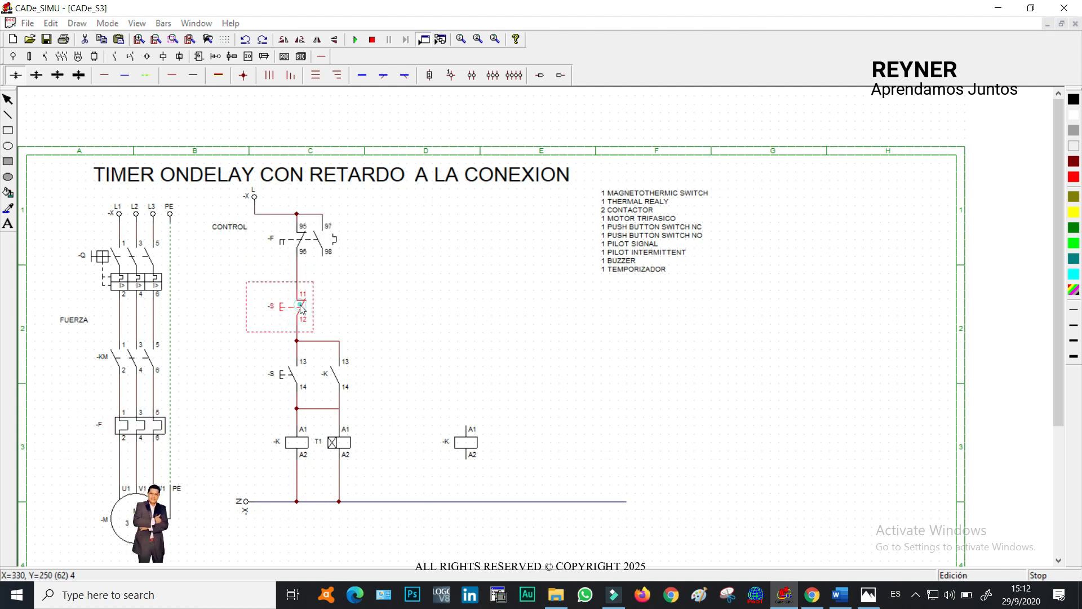
double_click(300, 316)
drag(509, 203, 487, 199)
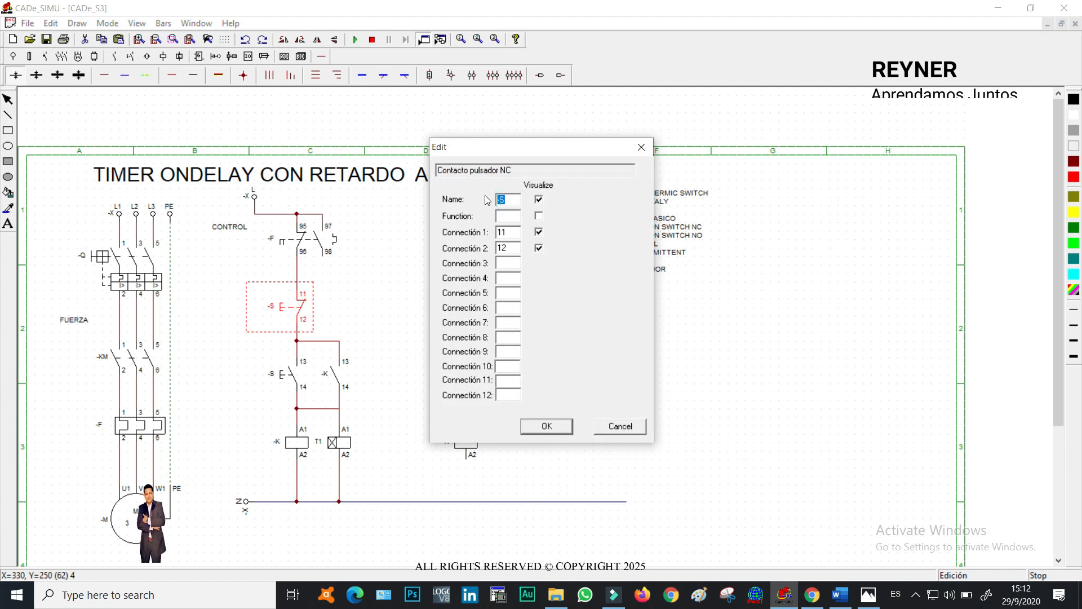
text(S2)
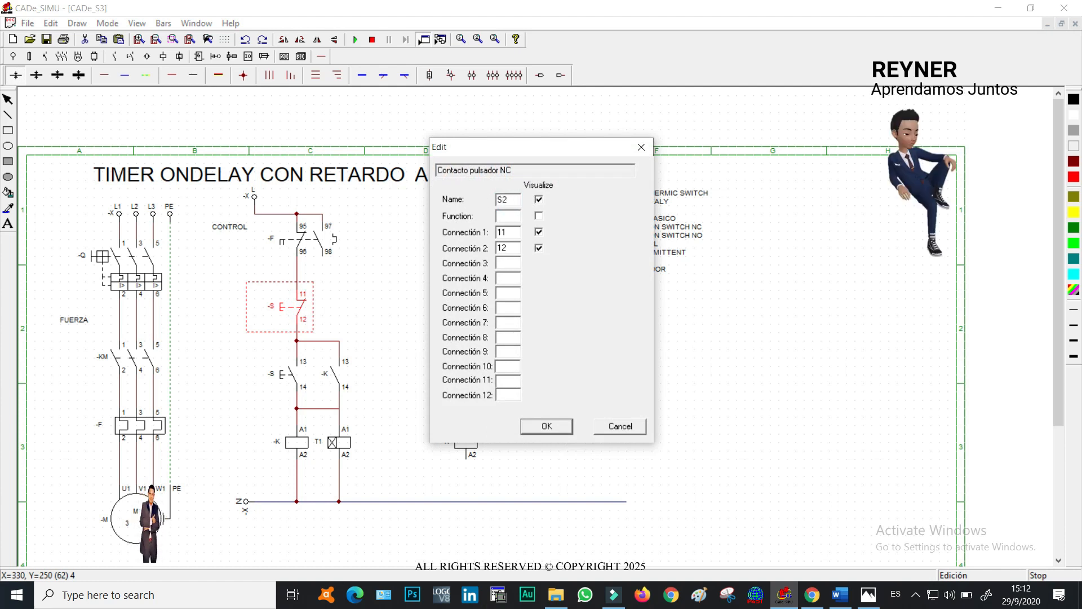
click(546, 428)
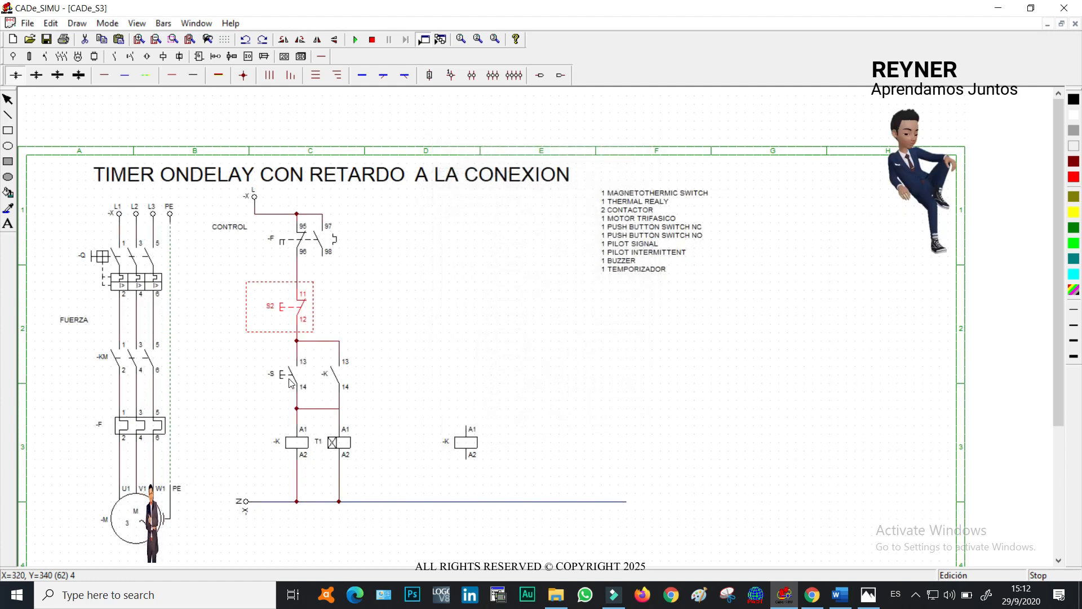
- Rename the normally open pushbutton as S1
double_click(289, 373)
drag(515, 201, 442, 202)
text(S1)
click(546, 427)
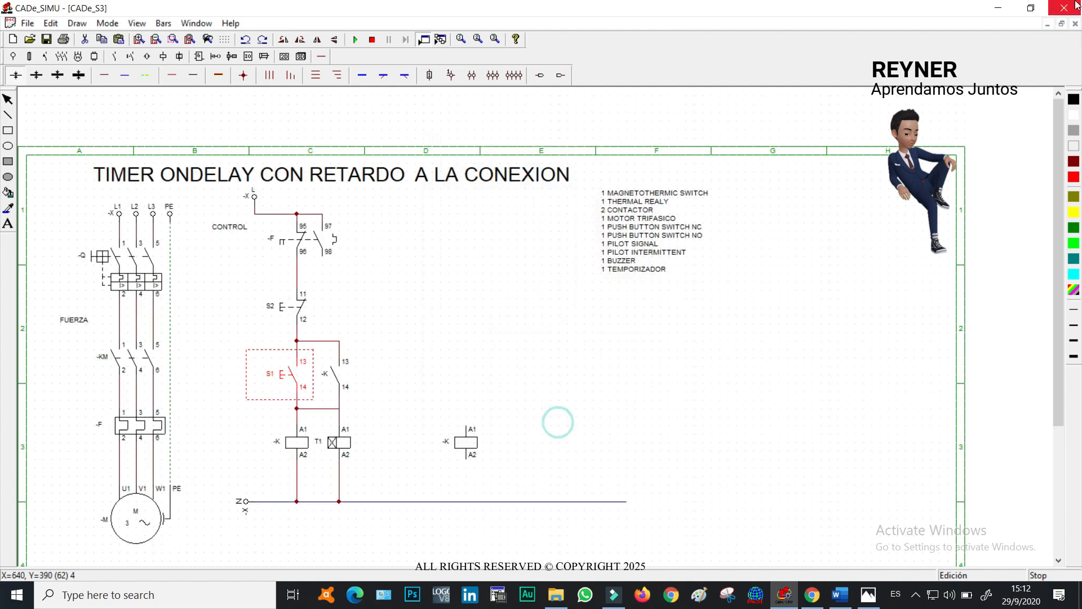
click(339, 381)
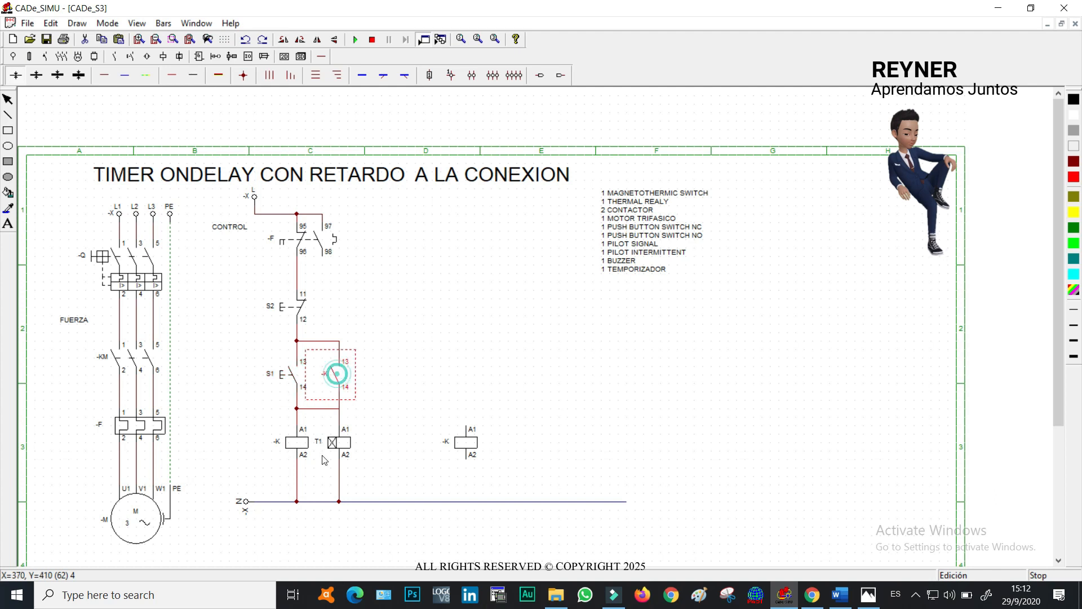
click(476, 333)
- Move the second contactor coil closer to timer coil T1, keeping it in the same row
drag(456, 439, 413, 453)
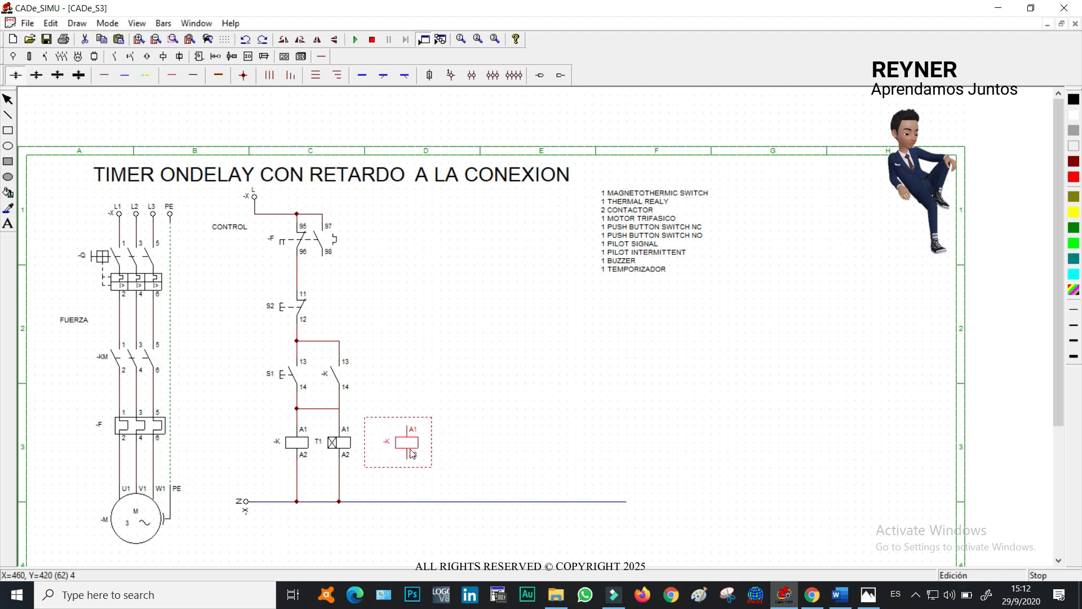
click(538, 389)
click(347, 450)
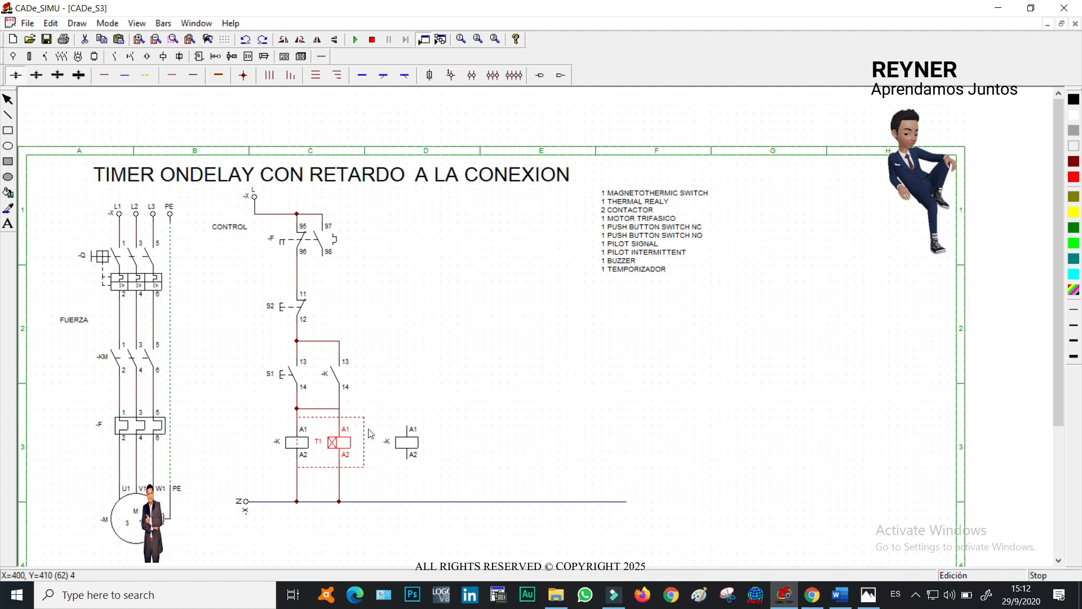
drag(407, 446, 399, 445)
click(491, 415)
click(401, 449)
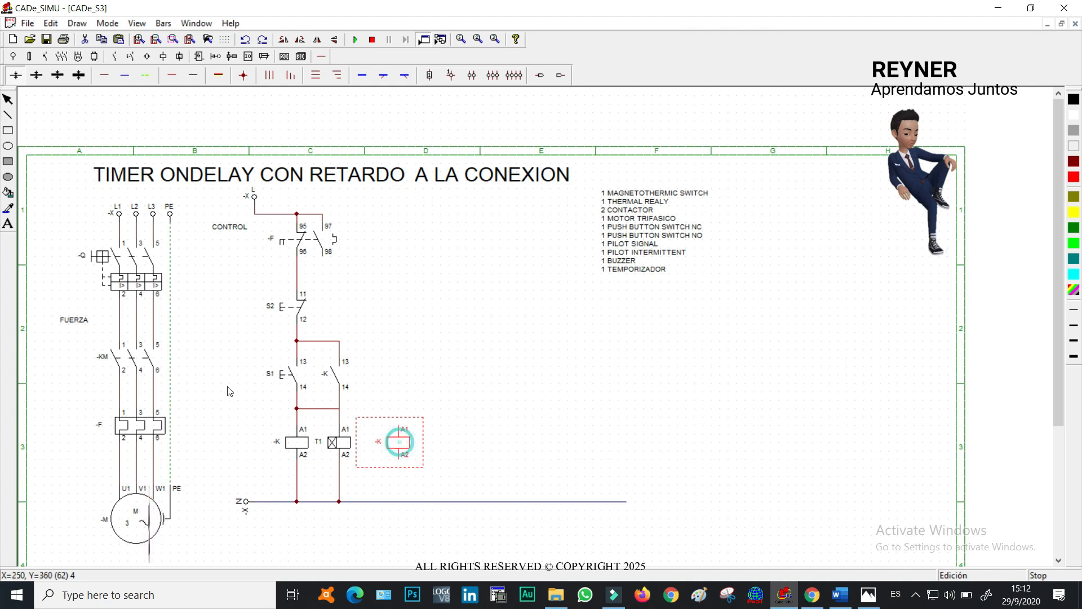
- Rename the second contactor coil, beside timer coil T1, as -KM
click(402, 445)
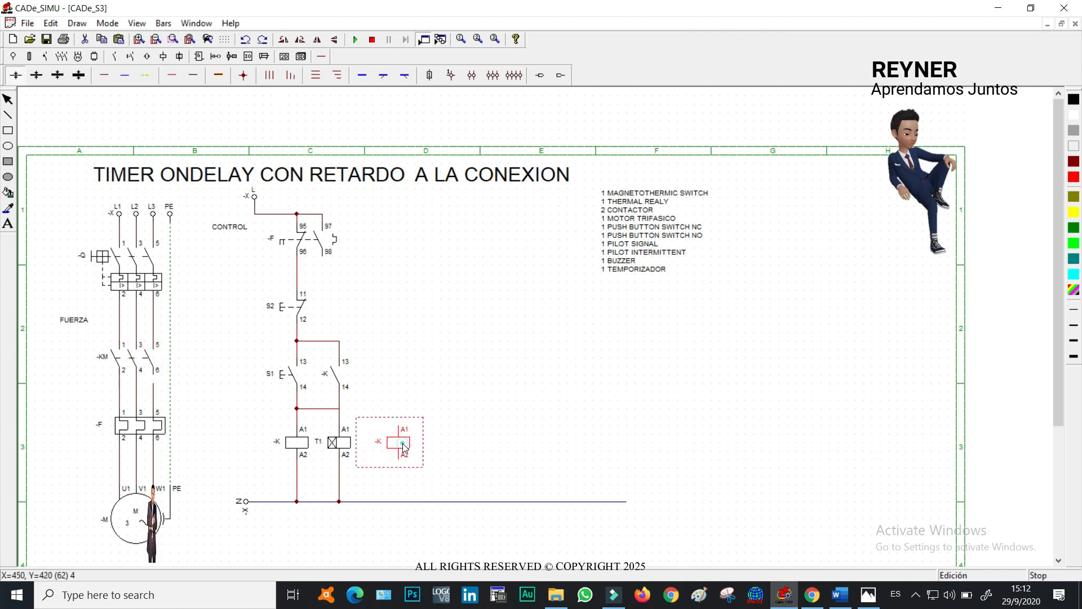
double_click(403, 445)
text(M)
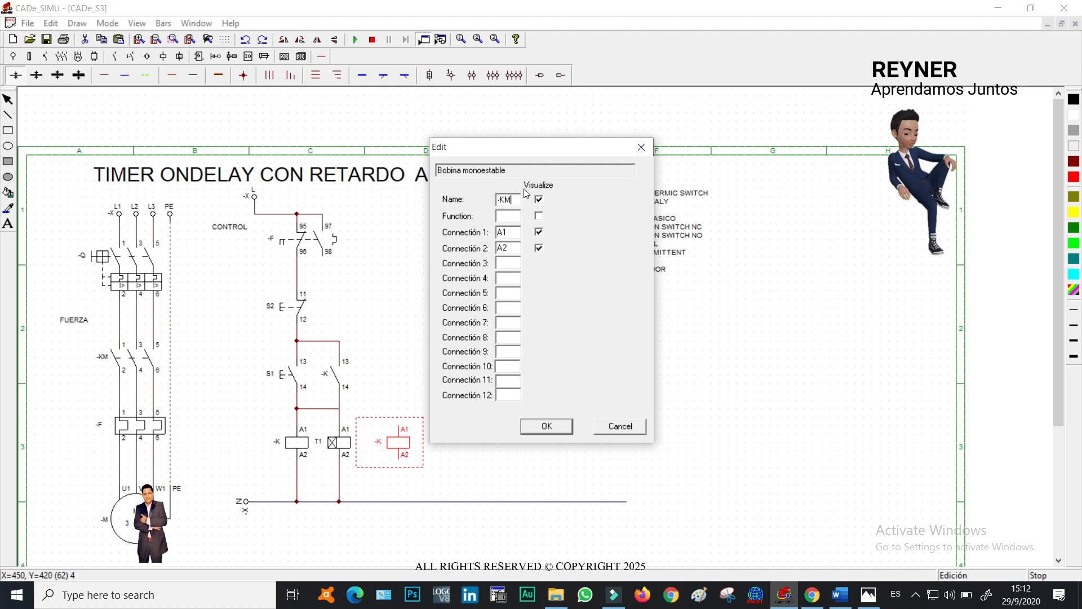
click(547, 427)
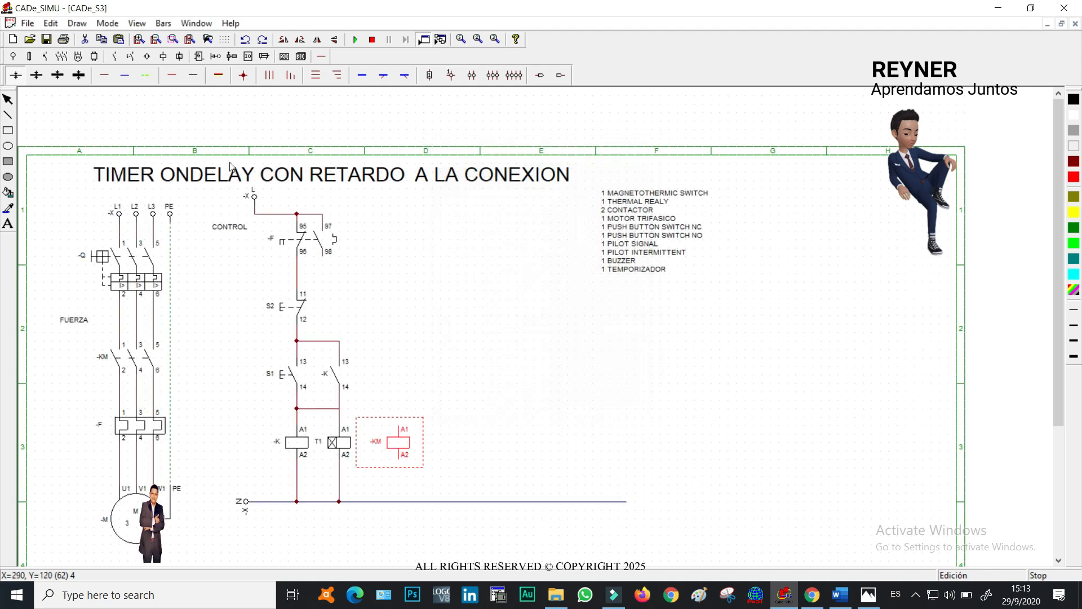
- Place a normally open on-delay timer contact directly above the -KM coil, level with the S1 pushbutton
click(117, 55)
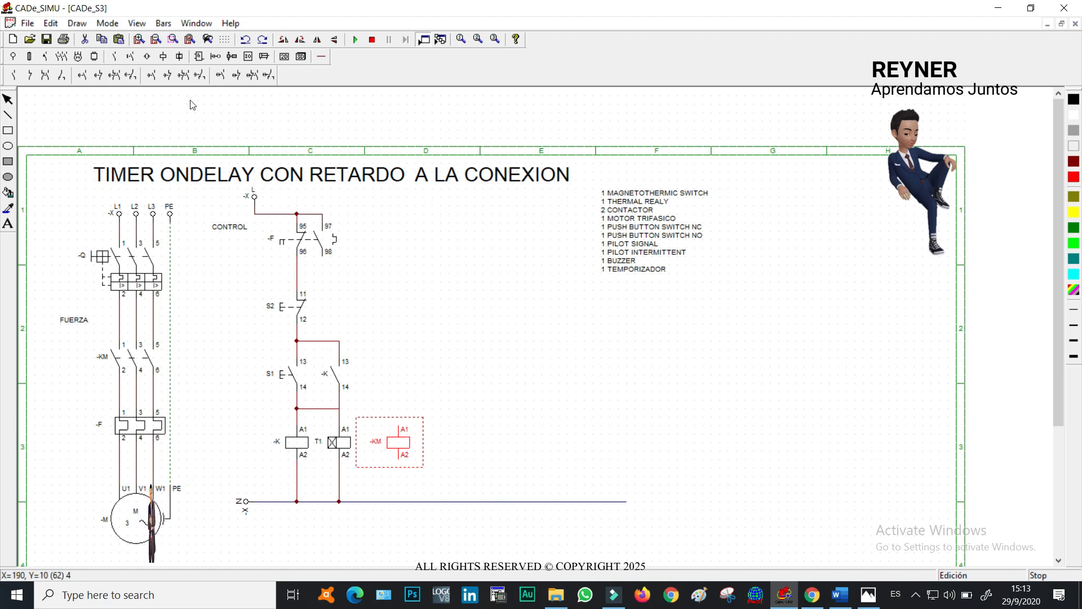
click(80, 73)
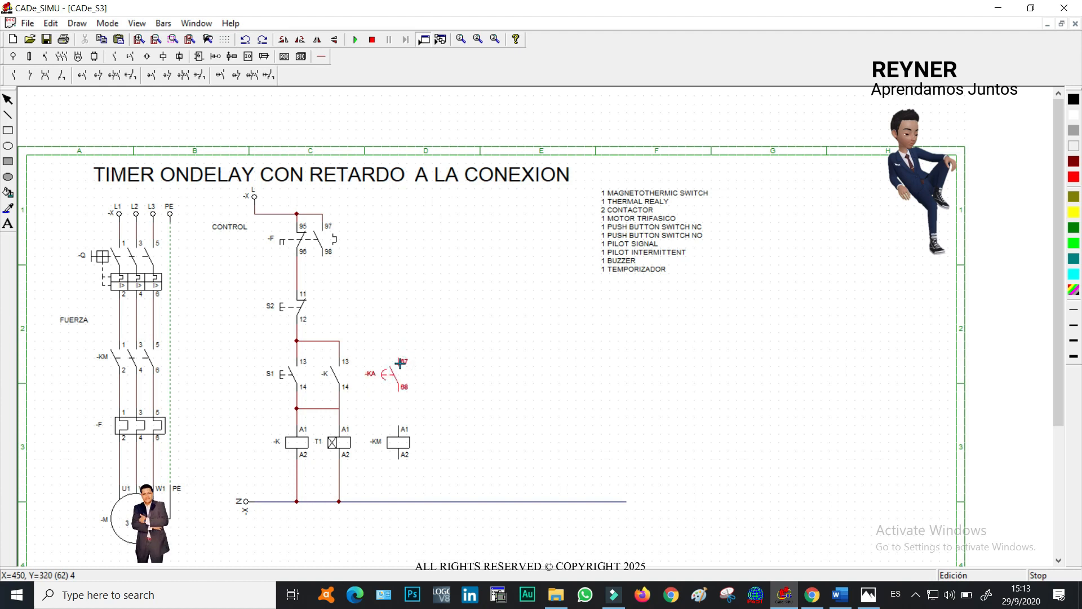
click(400, 364)
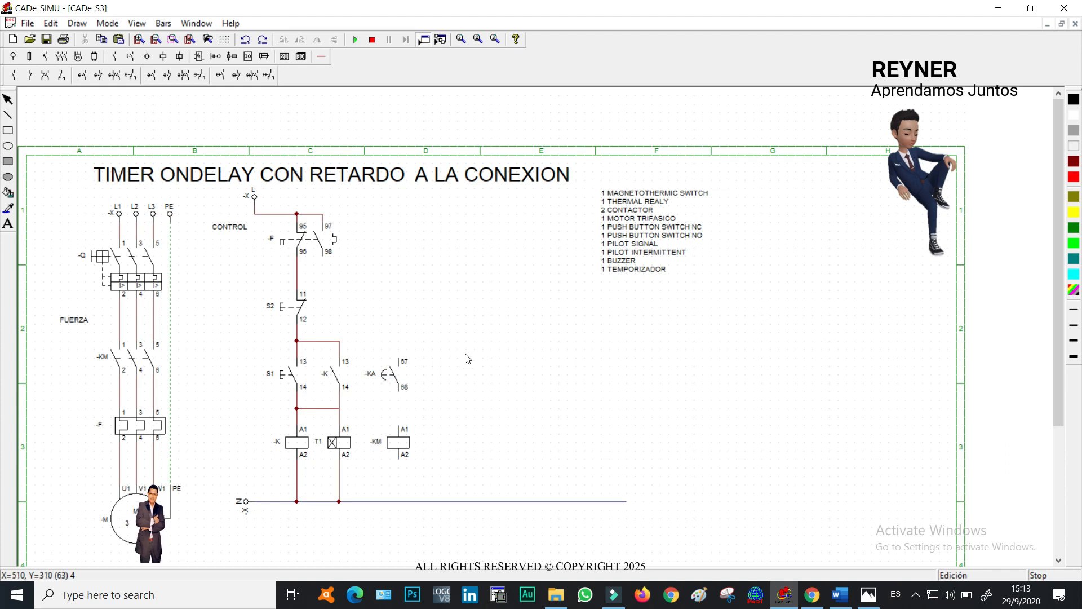
- Wire the timer contact from the line above S1 to A1 of the -KM coil, and connect its A2 to neutral
click(321, 57)
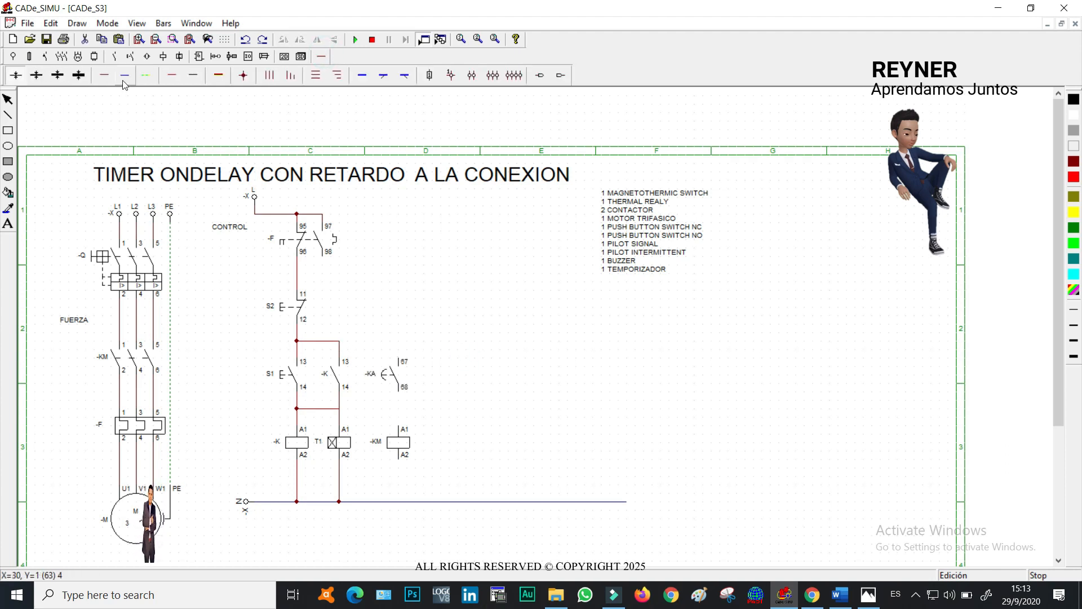
click(106, 76)
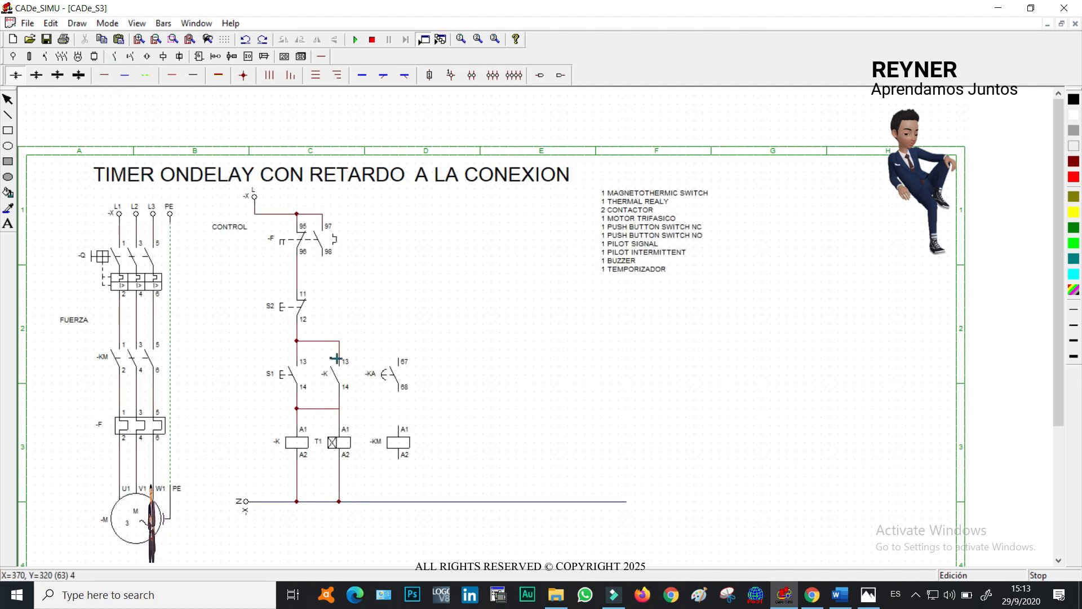
drag(343, 342, 400, 358)
drag(403, 397, 402, 428)
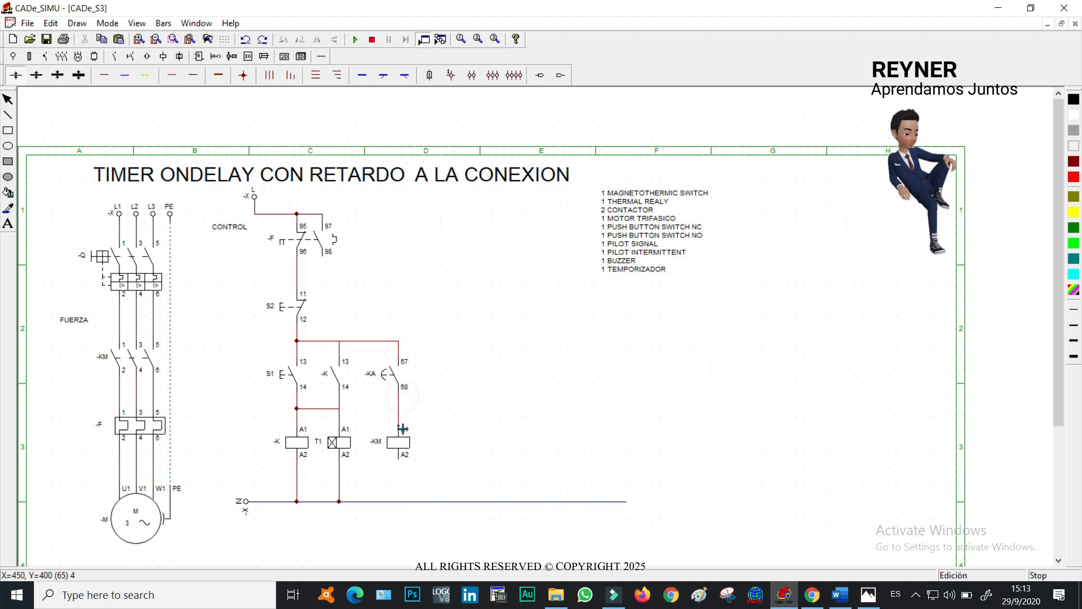
drag(402, 465, 405, 495)
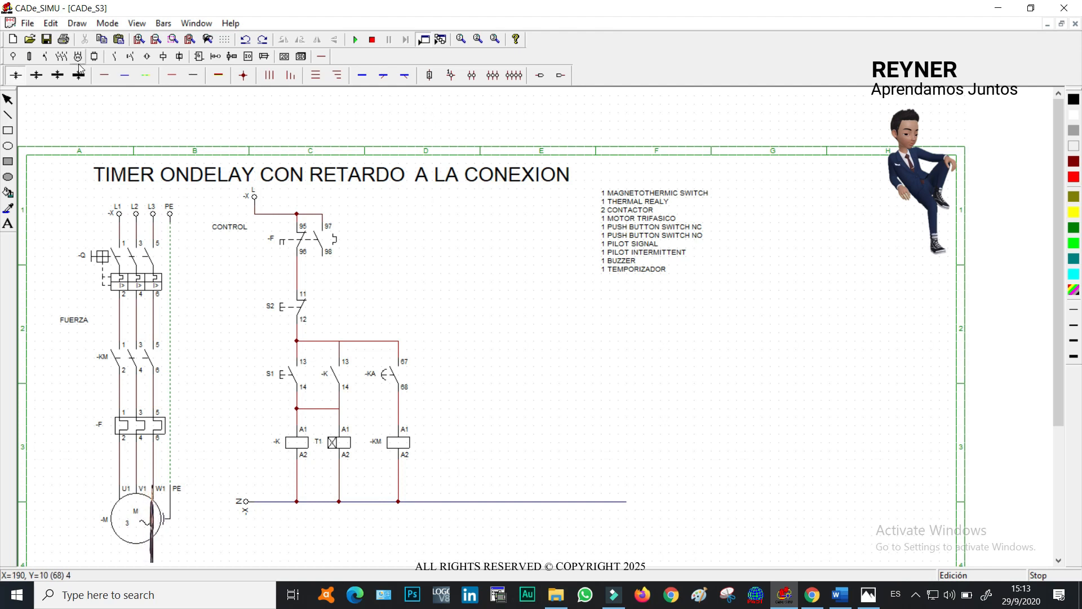
- Place a steady pilot light, an intermittent pilot light and a buzzer in the coil row beyond the -KM coil
click(163, 57)
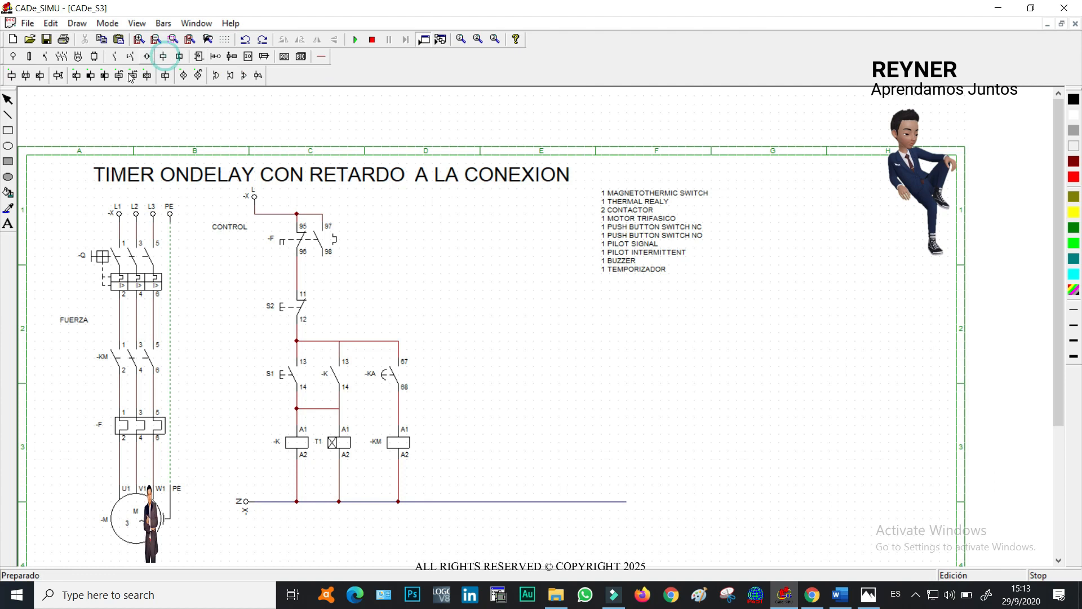
click(185, 75)
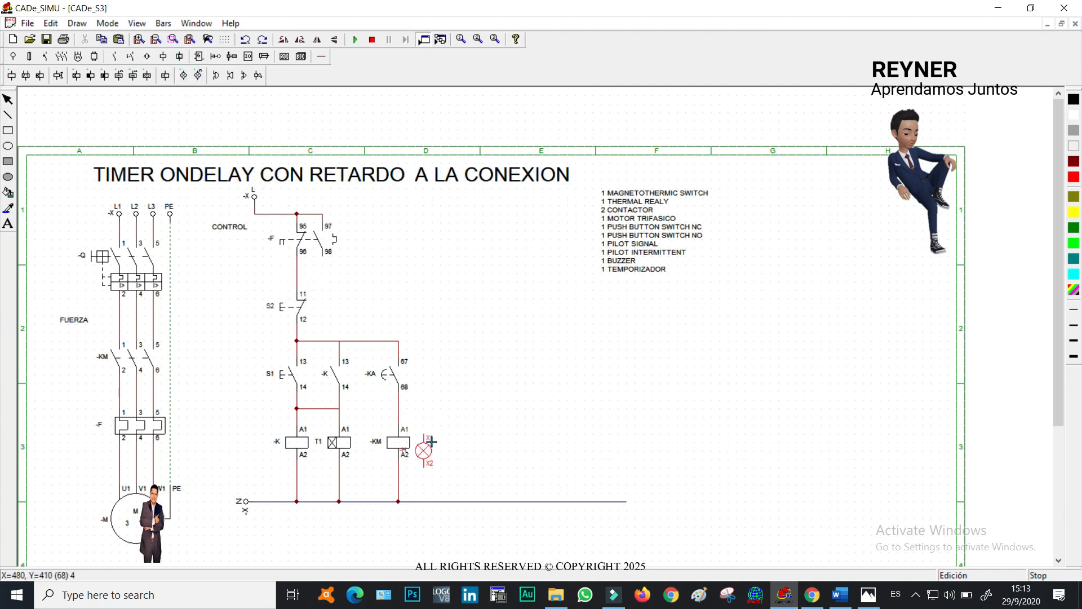
click(458, 433)
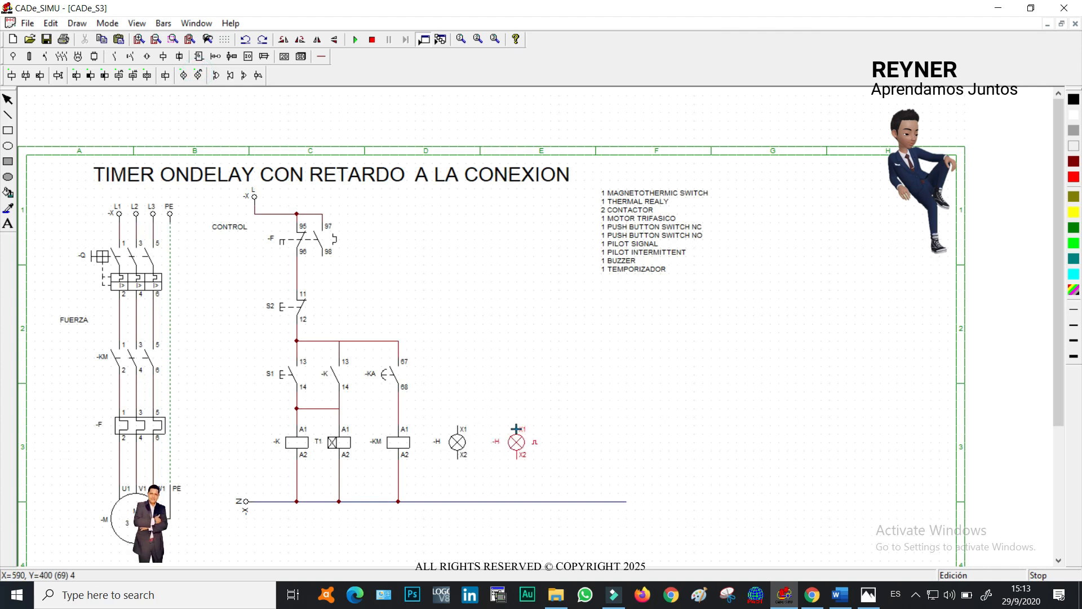
click(508, 434)
click(230, 78)
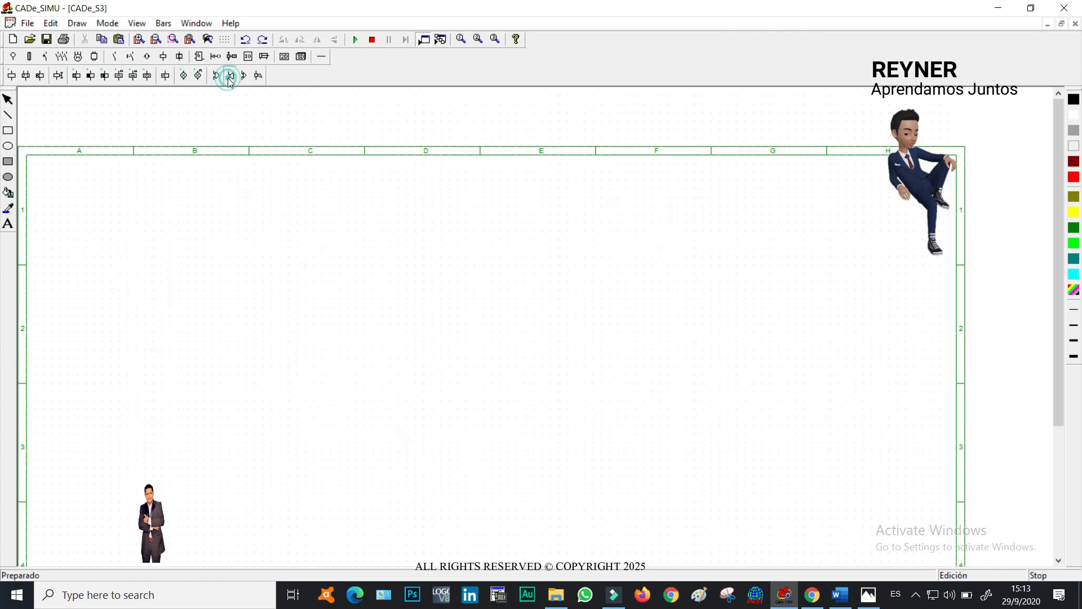
click(571, 427)
key(Escape)
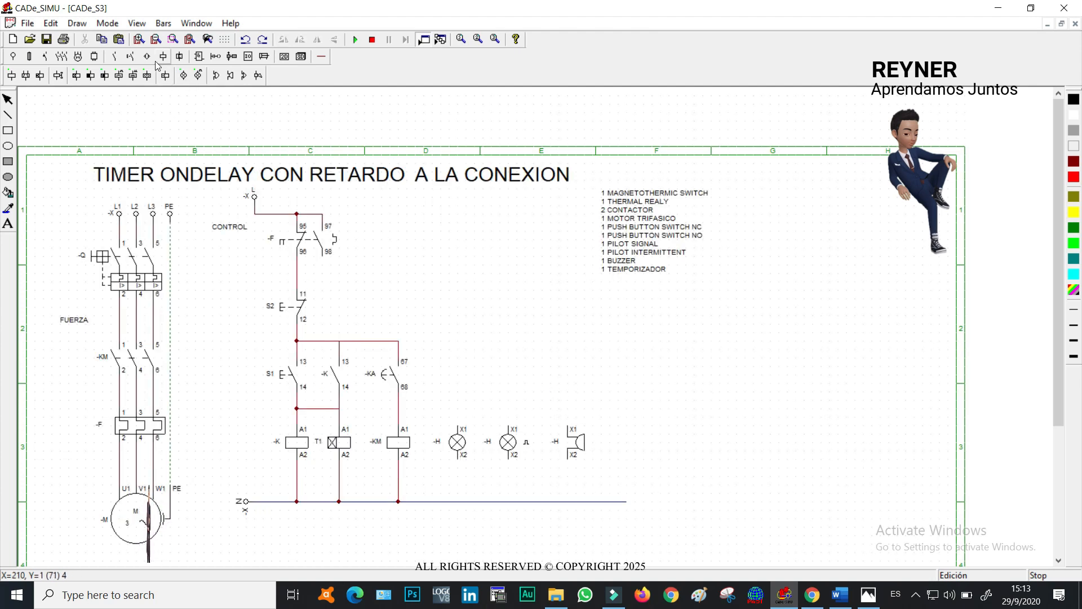
- Wire thermal relay contact 98 to X1 of the steady pilot light and connect its X2 to the neutral line
click(321, 56)
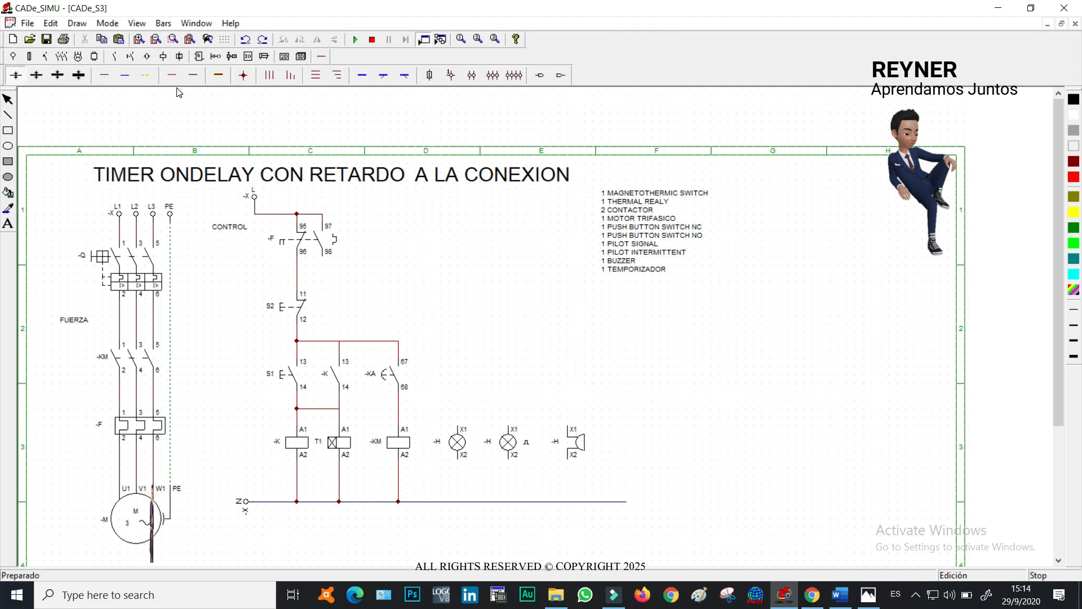
click(328, 262)
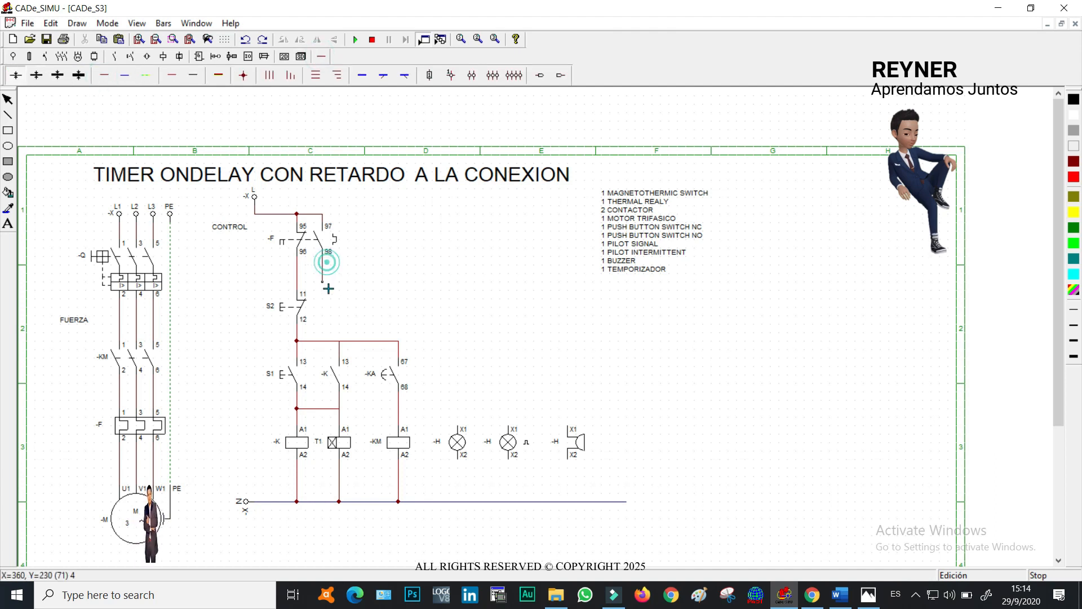
click(464, 302)
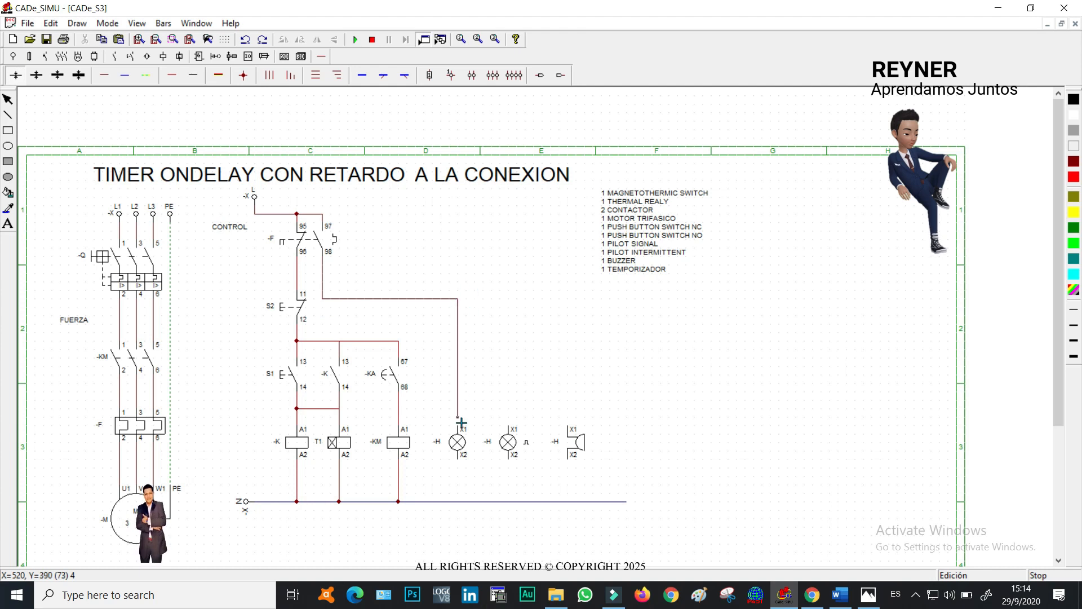
click(459, 462)
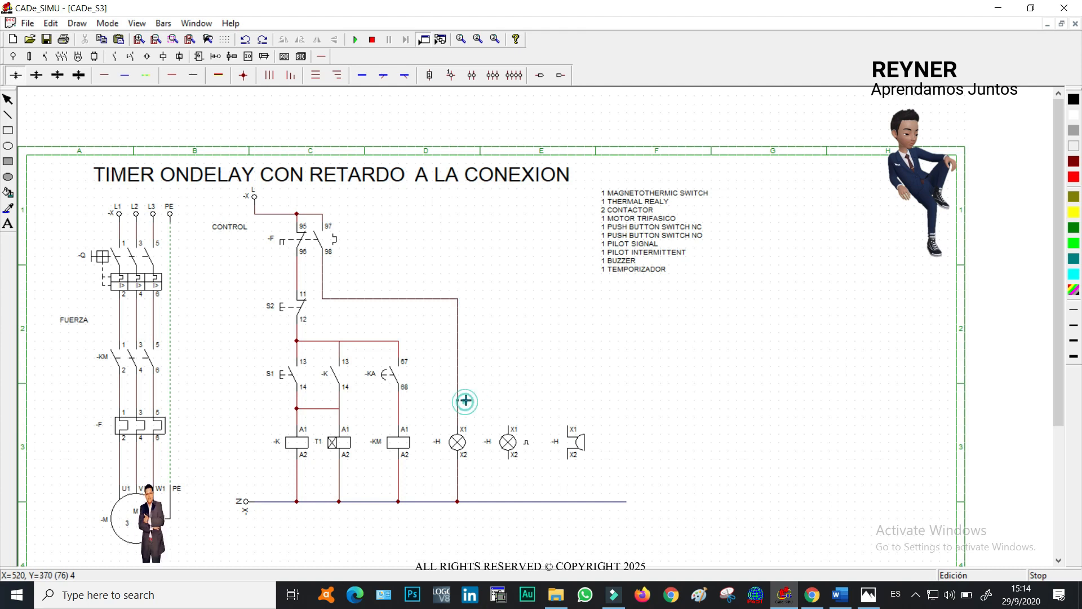
- Branch the pilot light feed to X1 of the intermittent pilot light and buzzer, and connect both X2 terminals to neutral
click(458, 341)
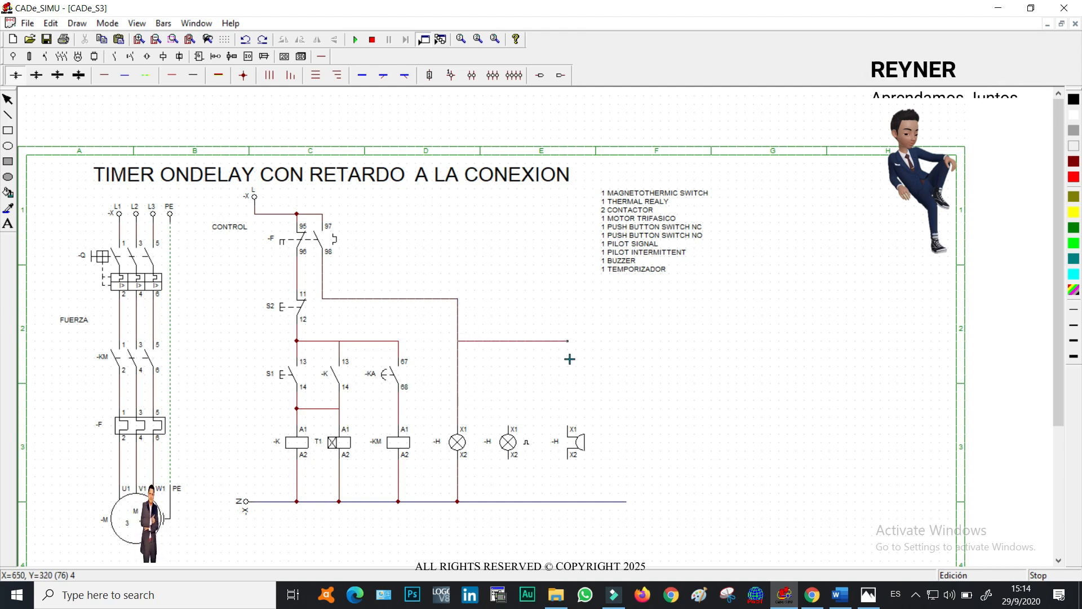
click(569, 342)
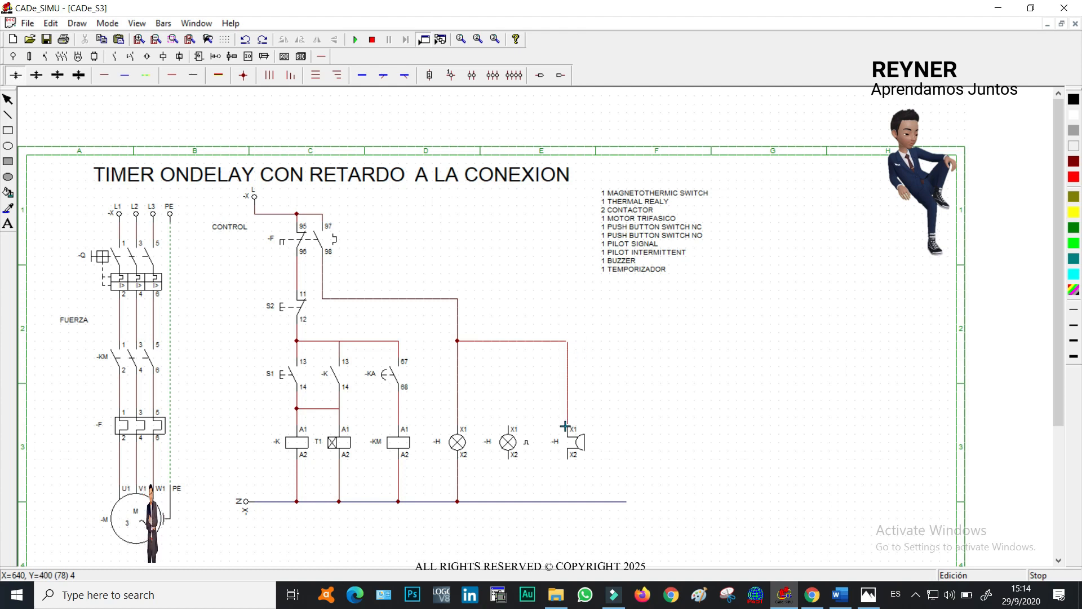
drag(508, 428, 512, 343)
drag(510, 475, 508, 501)
drag(575, 461, 569, 502)
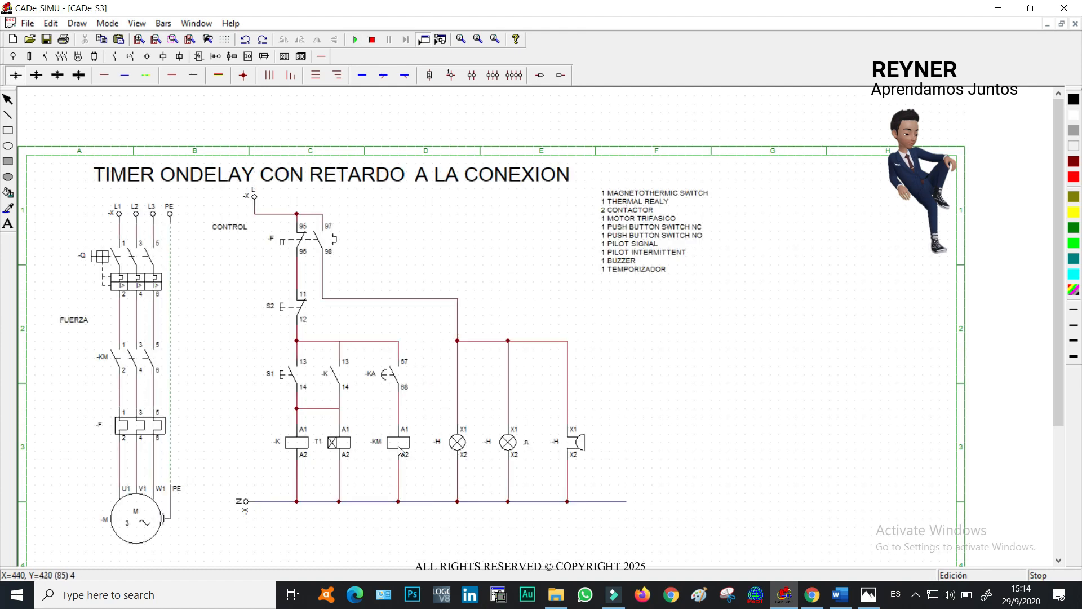
- Rename the timer contact above the -KM coil as T1
double_click(397, 380)
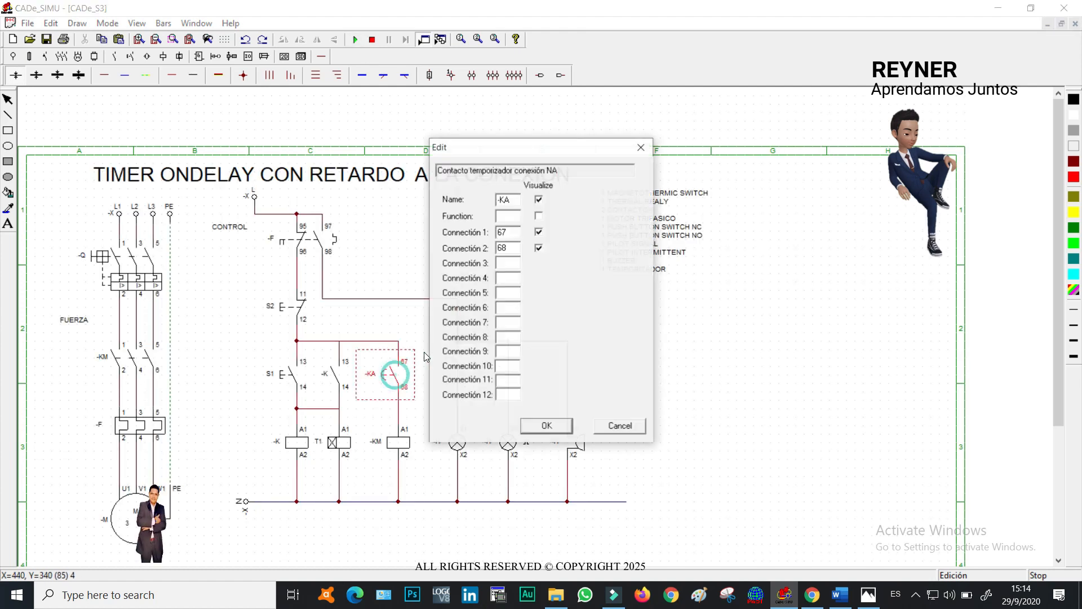
drag(515, 201, 468, 199)
text(T1)
click(546, 426)
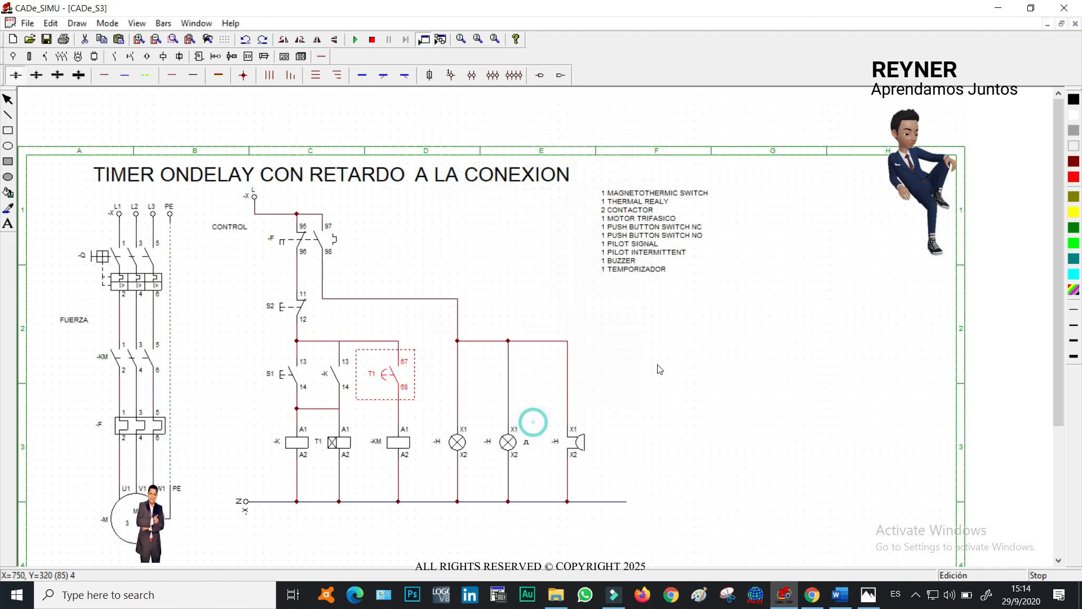
click(674, 363)
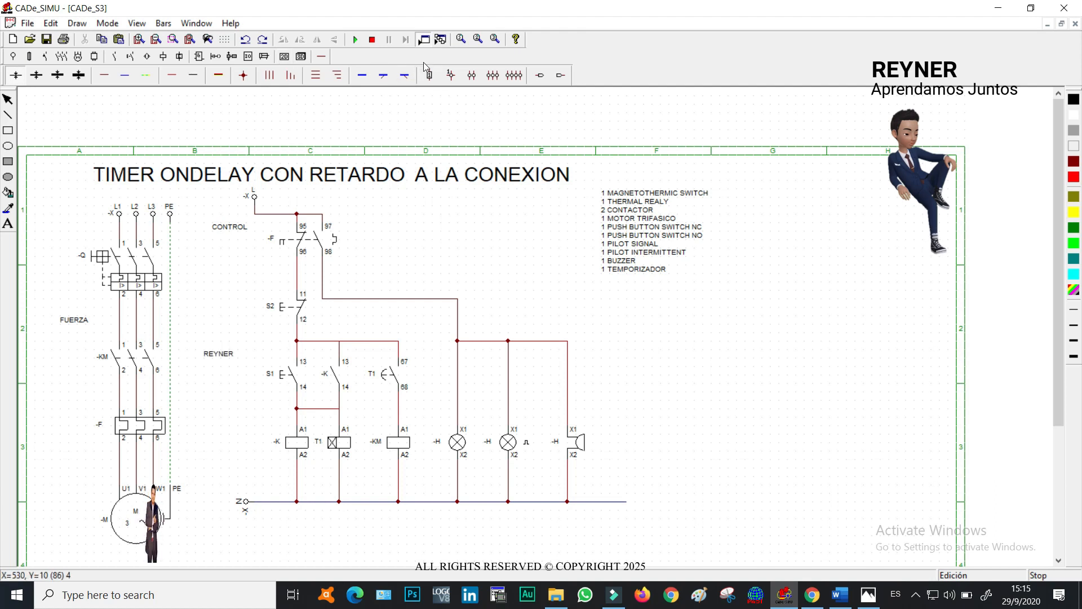
- Simulate the circuit by closing breaker -Q, starting with S1 and stopping with S2, and end the simulation
click(355, 39)
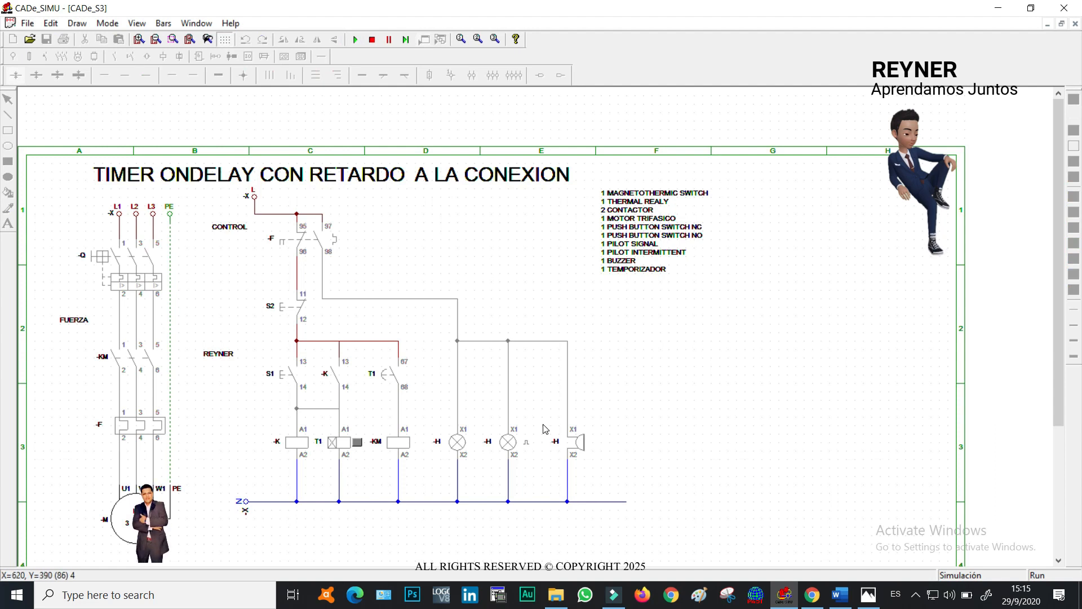
click(127, 259)
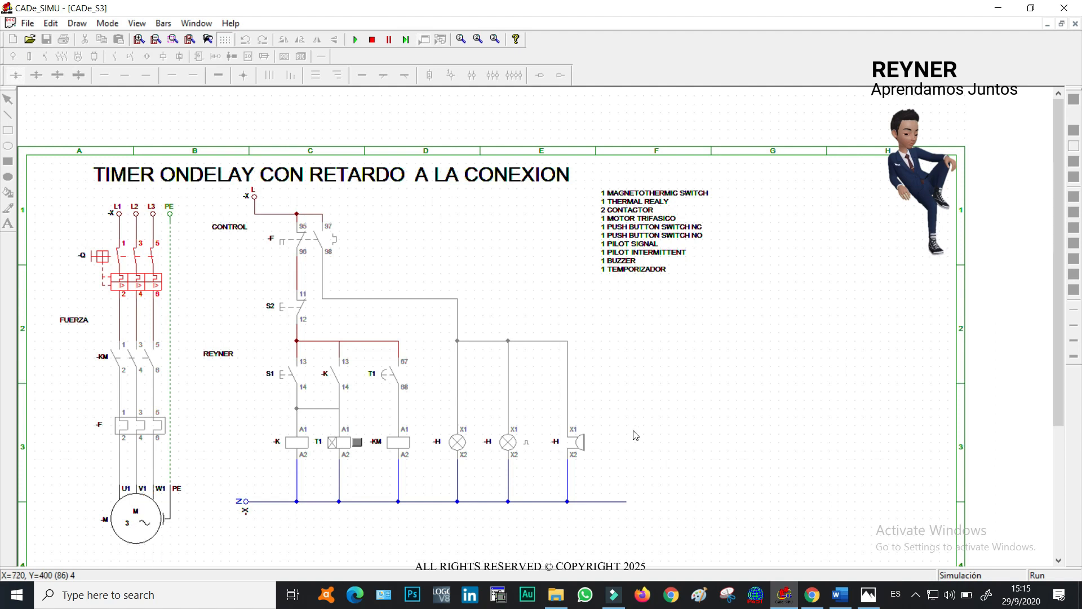
click(298, 373)
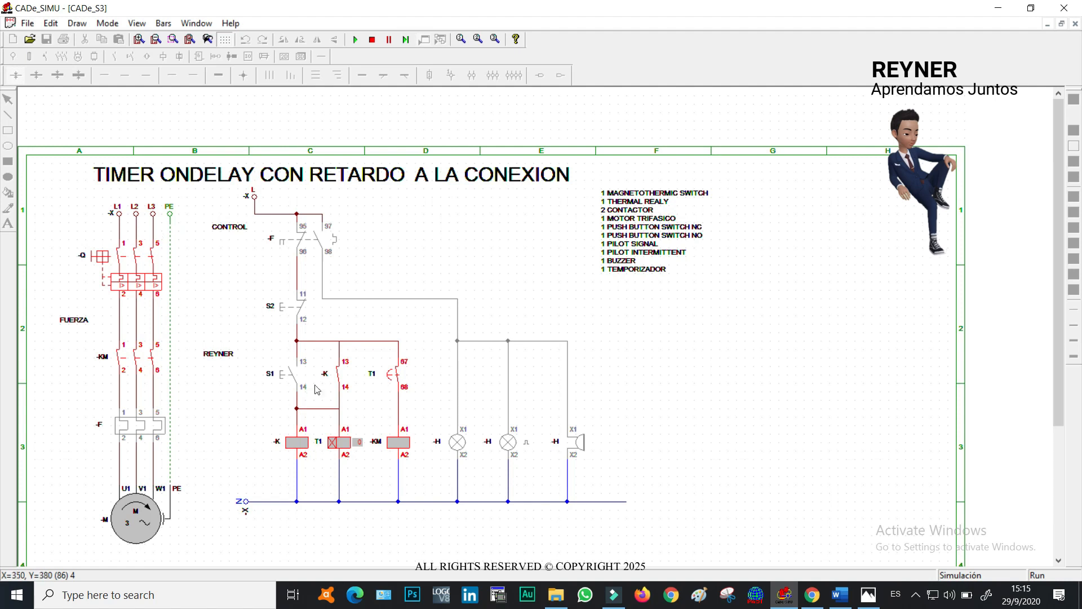
click(297, 309)
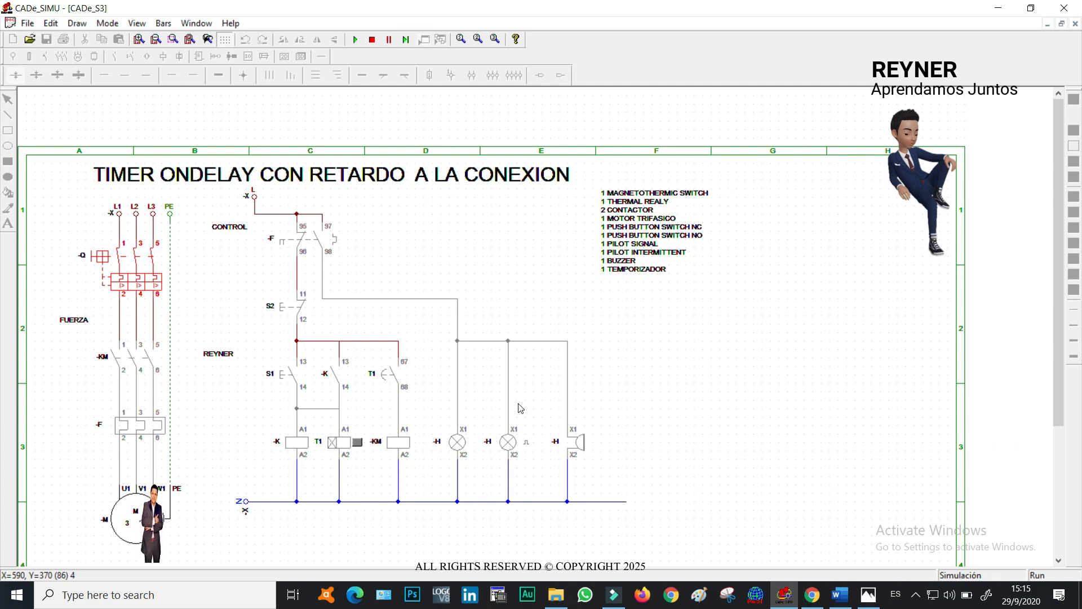
click(372, 39)
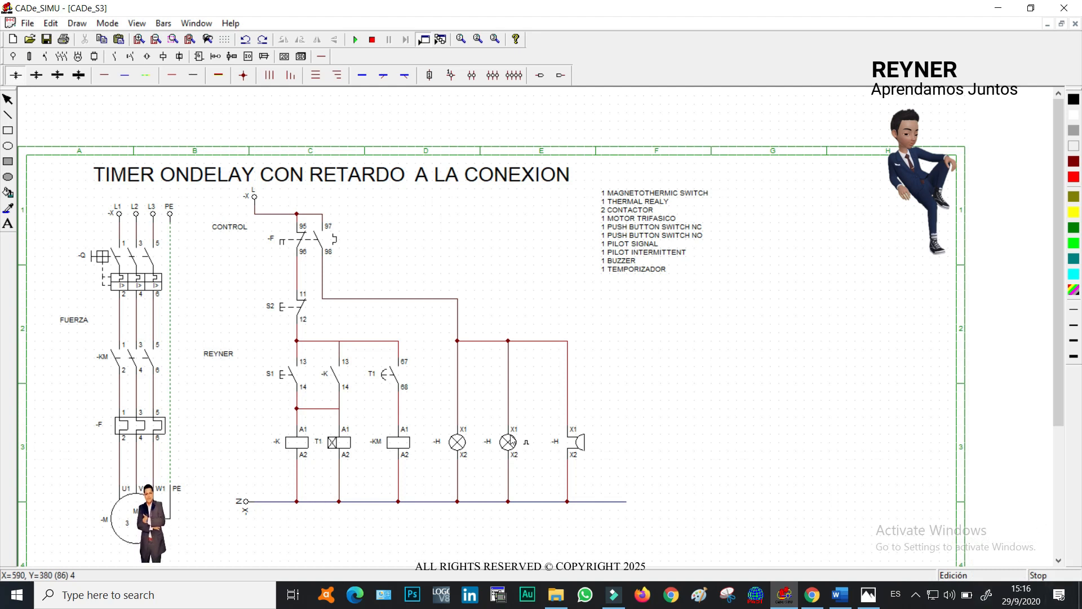
- Delete the feed wire of the steady pilot light, its junction, and the horizontal branch towards the intermittent pilot light and buzzer
click(456, 376)
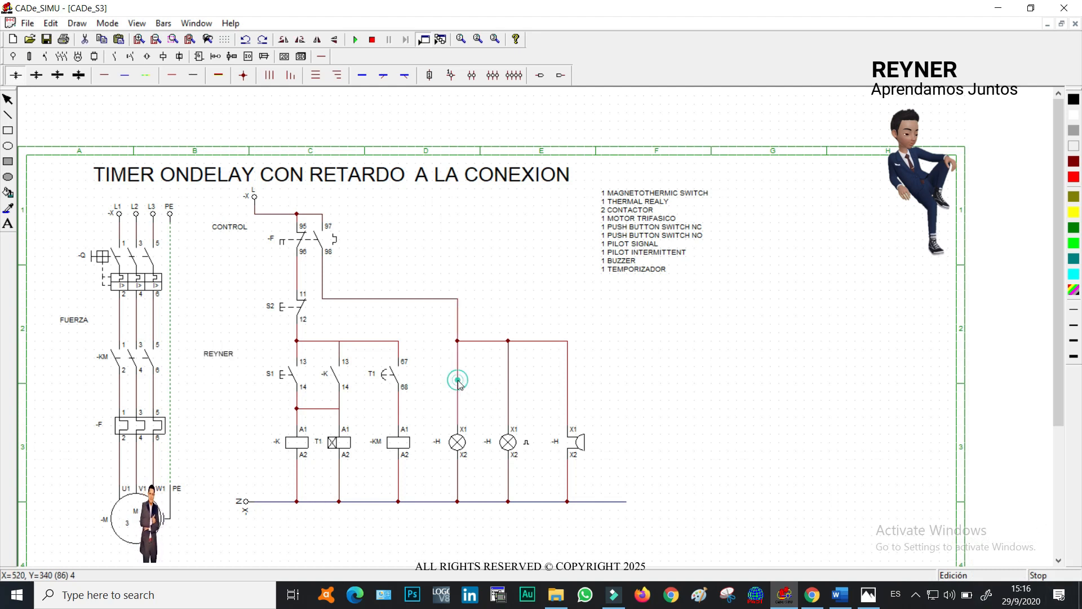
key(Delete)
click(478, 341)
key(Delete)
click(457, 341)
key(Delete)
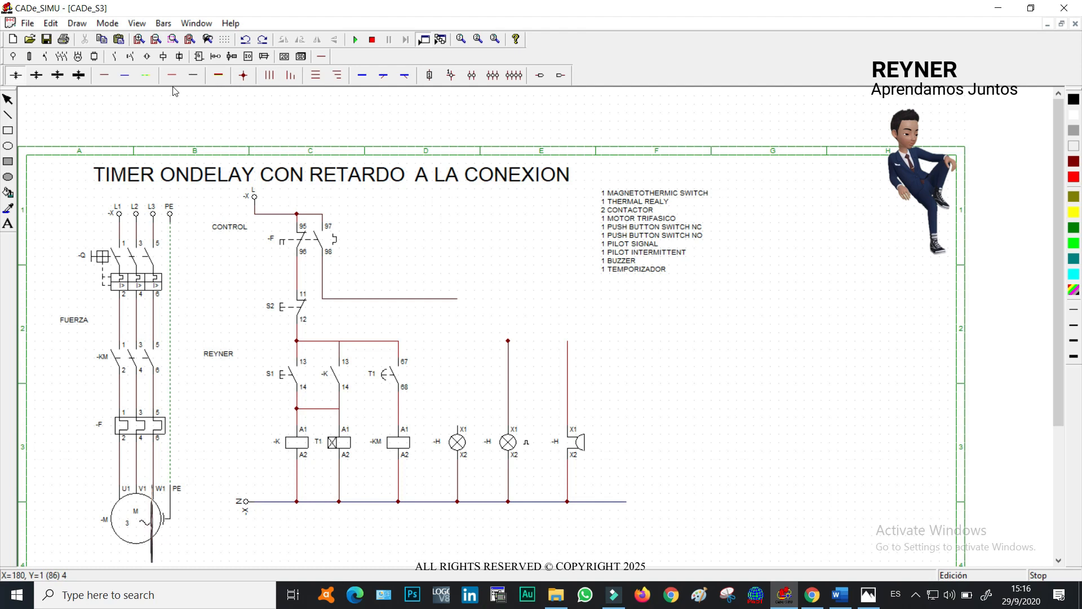
- Wire the steady pilot light's X1 to the line above the -KM coil, and feed the intermittent light and buzzer from contact 98
click(110, 75)
mouse_move(406, 409)
mouse_down()
mouse_move(462, 415)
mouse_move(458, 428)
mouse_up()
drag(517, 344, 508, 299)
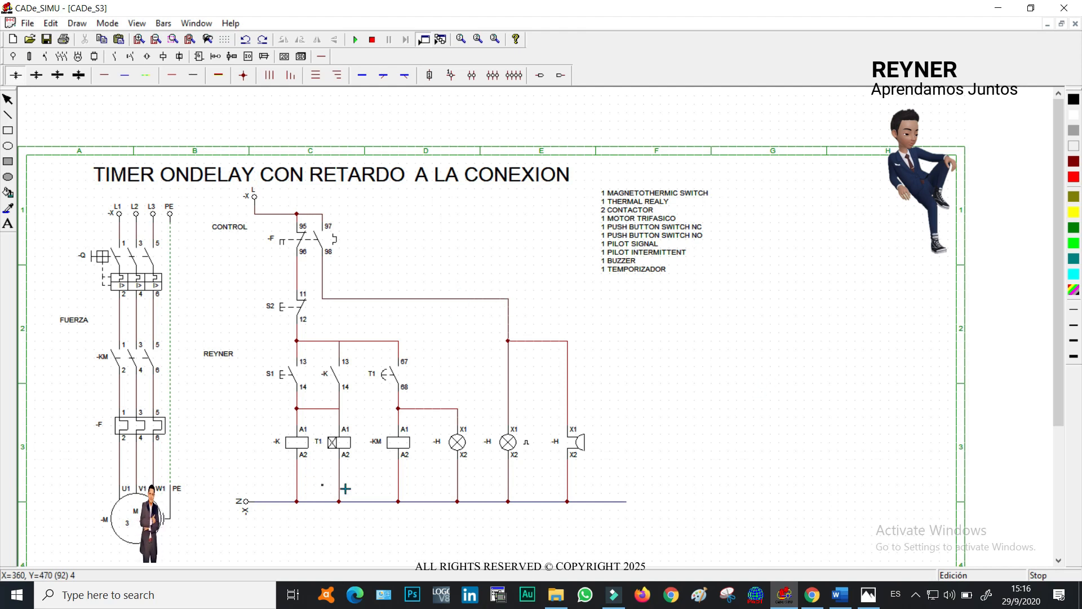
right_click(481, 483)
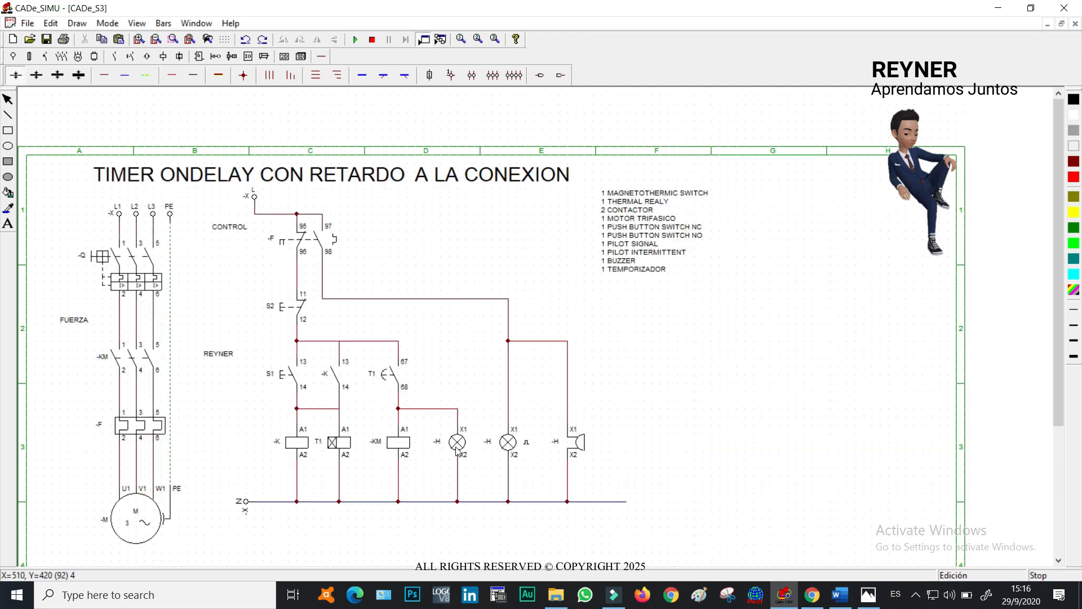
- Rename the steady pilot light beside the -KM coil as -H1
double_click(458, 445)
click(511, 229)
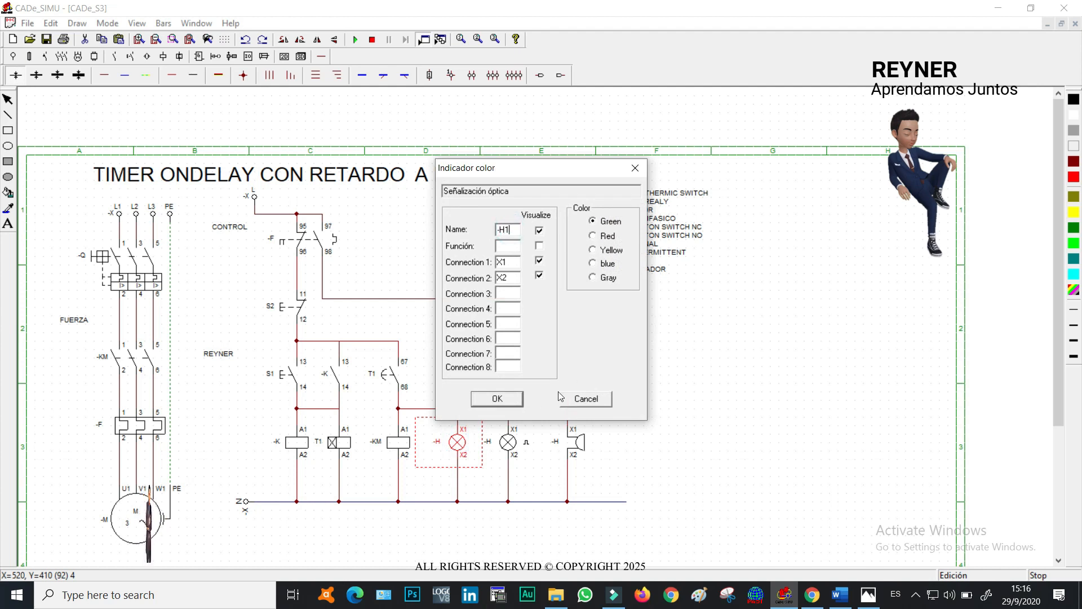
click(498, 399)
- Rename the intermittent pilot light as -H2 and set its color to yellow
double_click(508, 442)
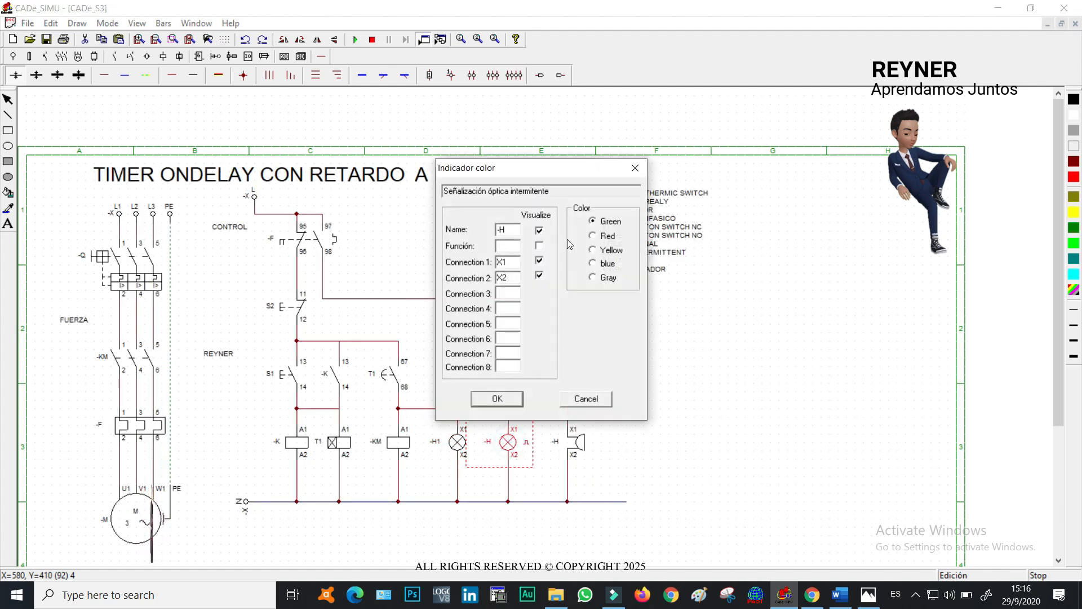
click(515, 231)
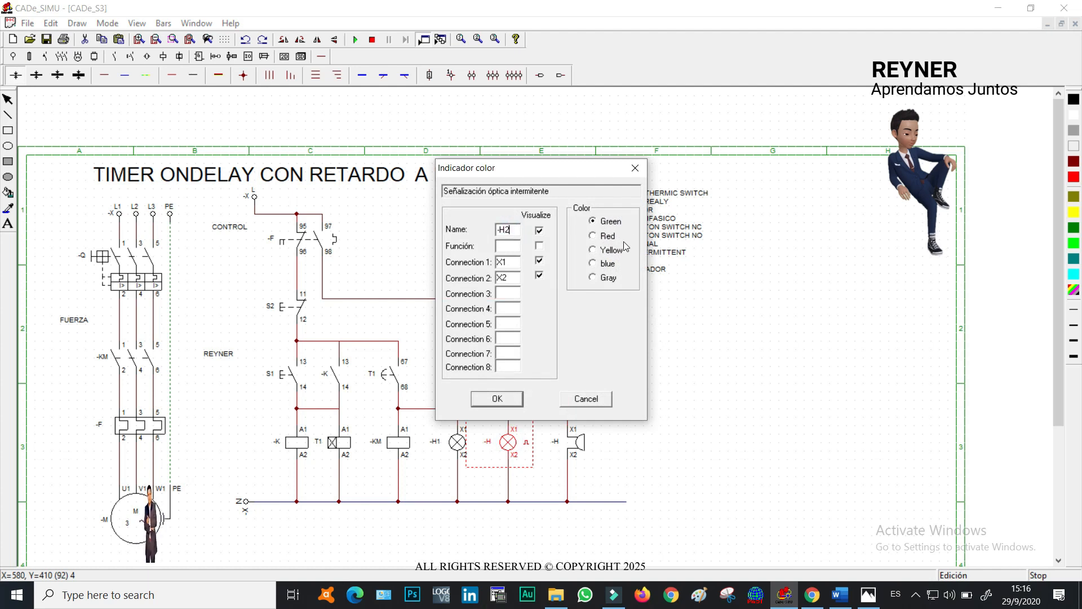
click(593, 250)
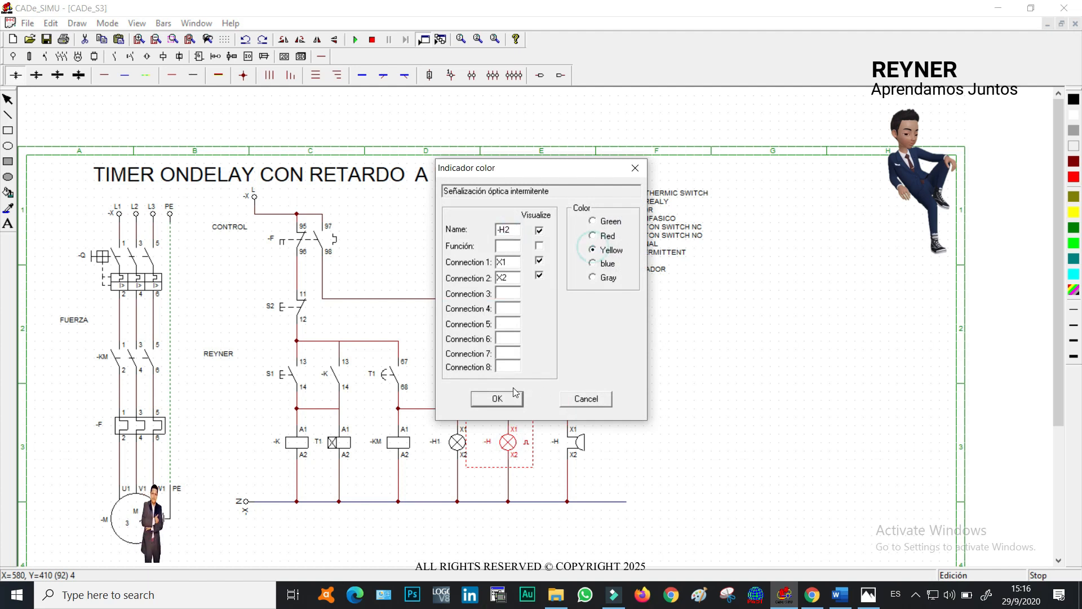
click(496, 398)
click(731, 390)
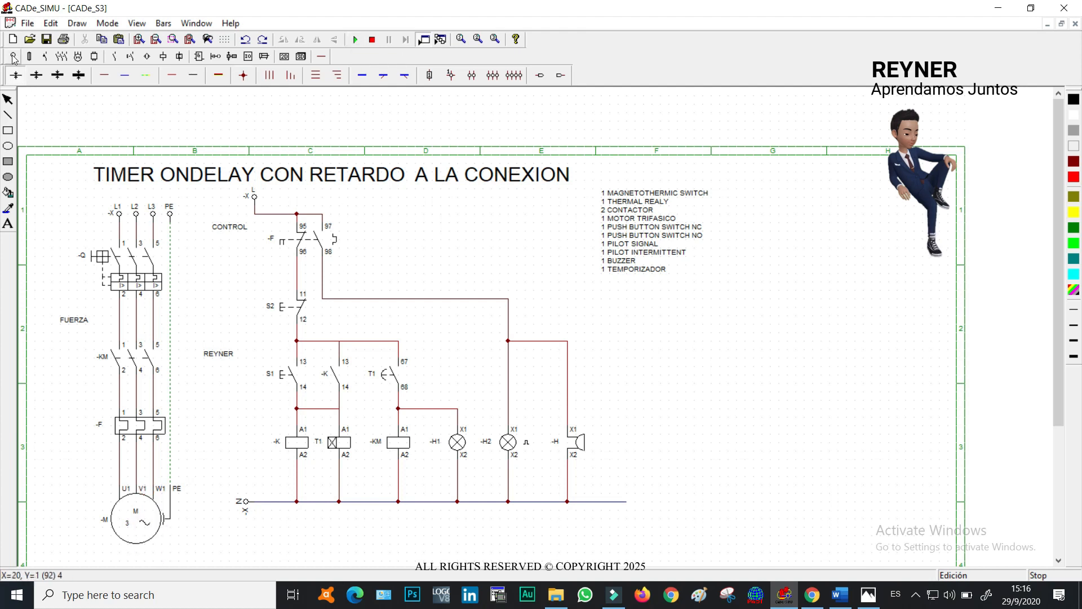
- Place three round push-button operators in a vertical column in the empty area below the parts list
click(130, 56)
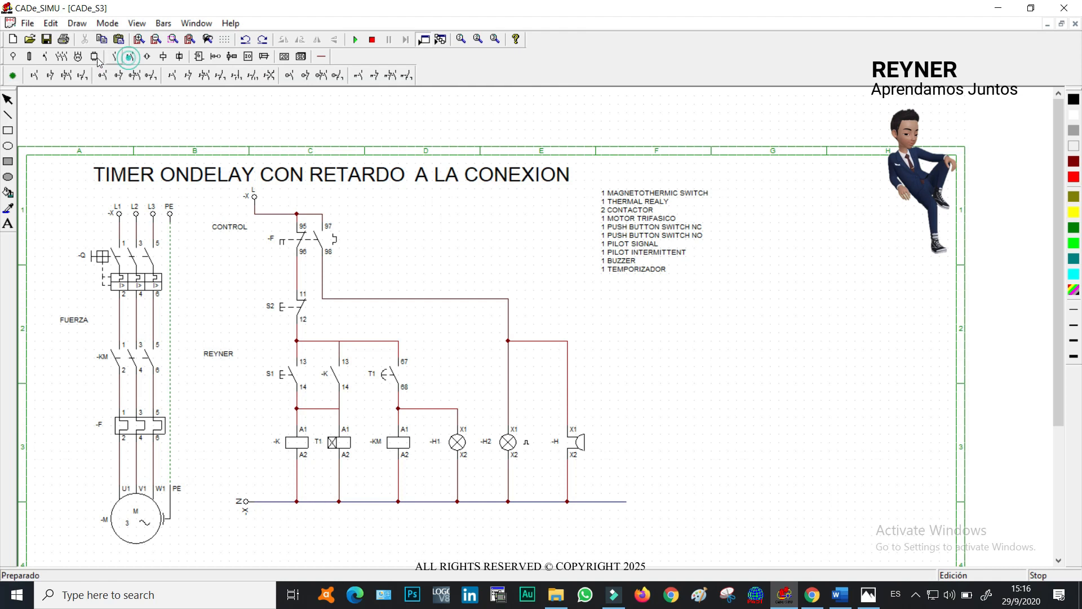
click(13, 75)
click(711, 323)
click(711, 366)
click(711, 408)
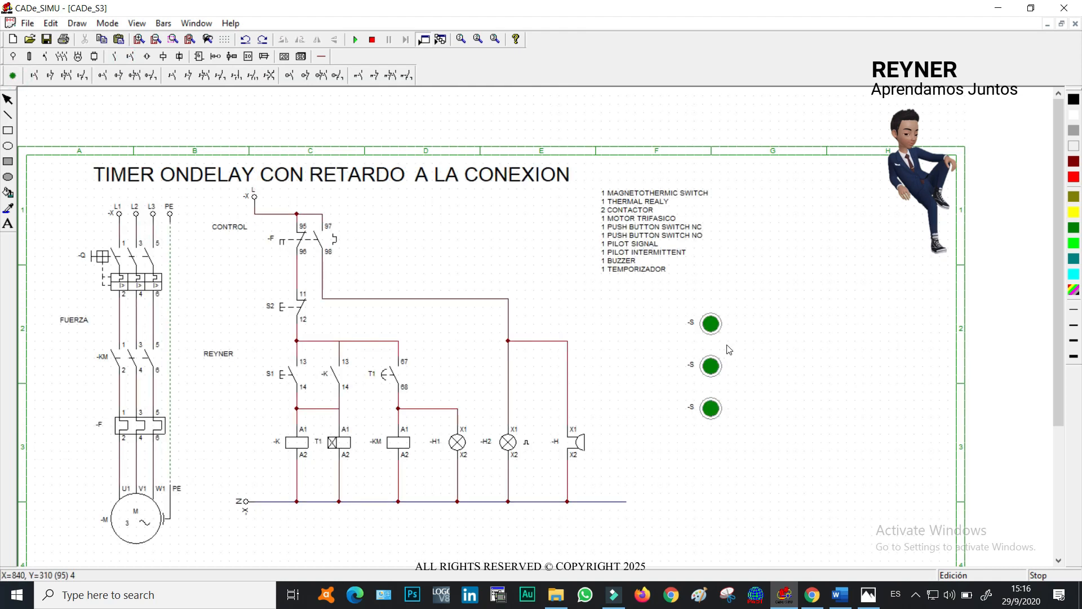
- Name the uppermost round push button S2 and set its color to red
double_click(712, 327)
drag(511, 232, 463, 218)
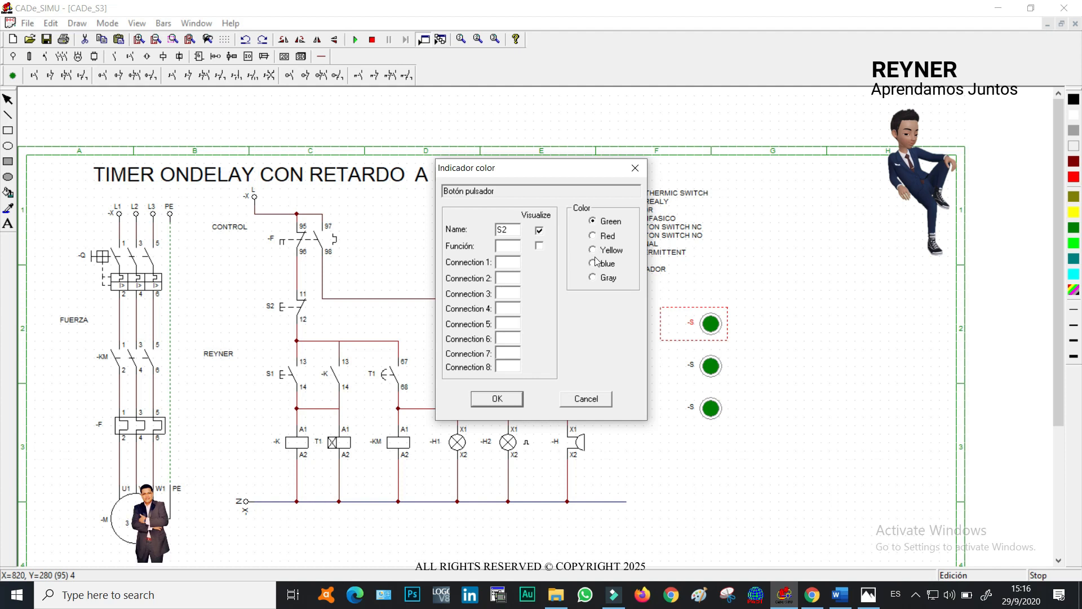
click(593, 235)
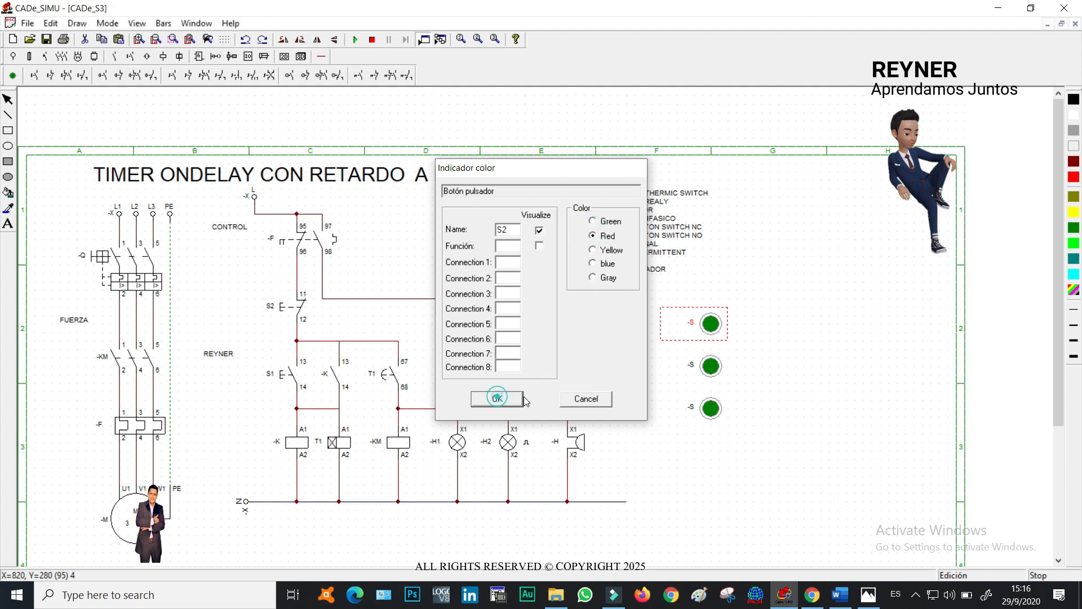
click(497, 398)
- Name the middle round push button S1 and delete the unused third one below it
double_click(708, 367)
drag(516, 229, 489, 228)
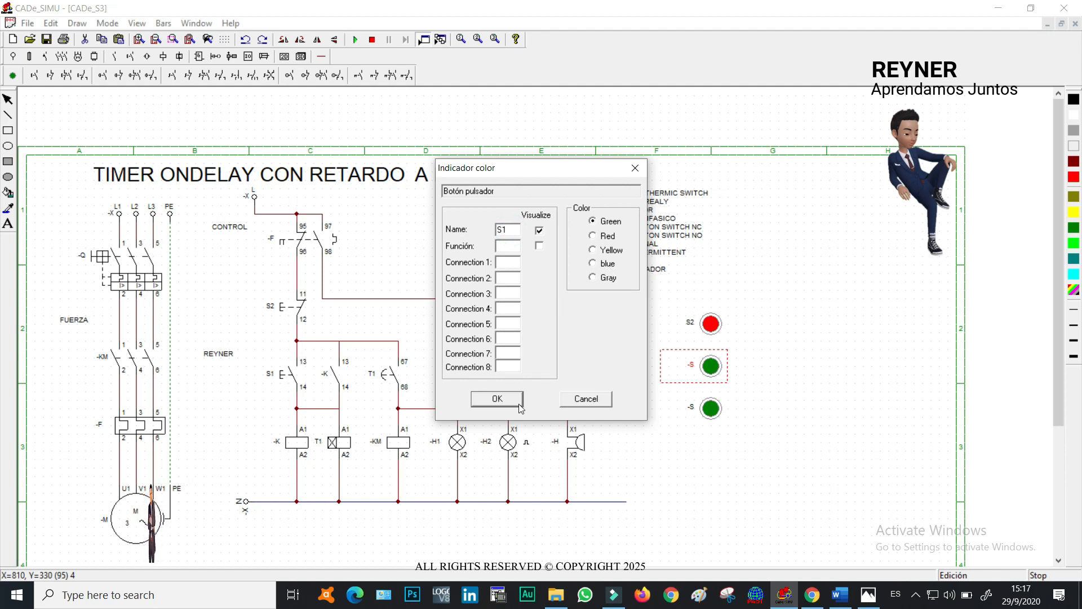
click(497, 398)
click(709, 414)
key(Delete)
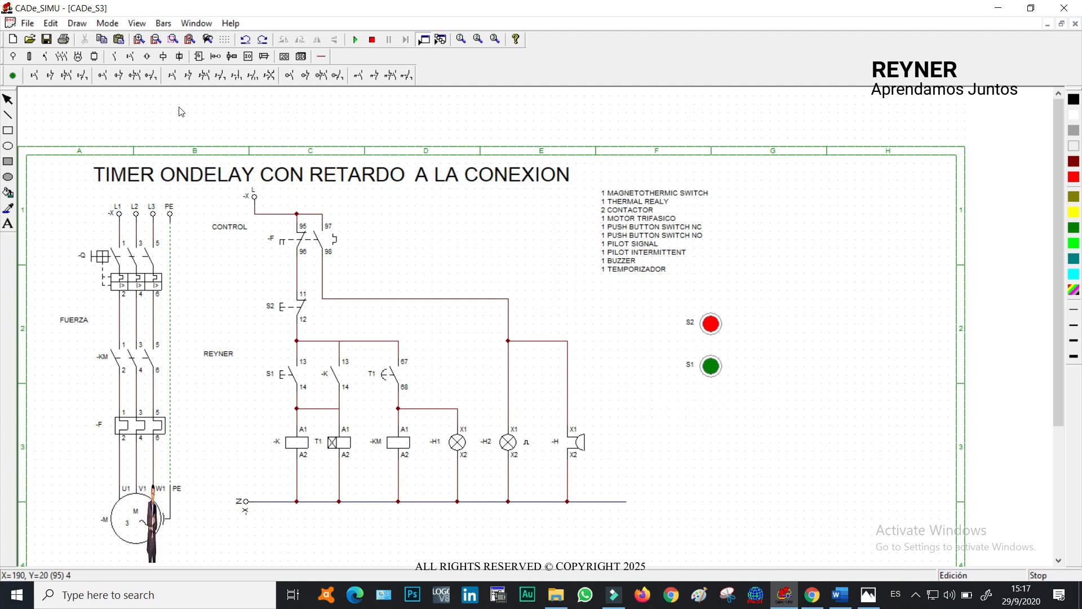
- Draw a rectangle around the S2 and S1 buttons and label it CONTROLES, using a copy of the 1 TEMPORIZADOR text
click(8, 144)
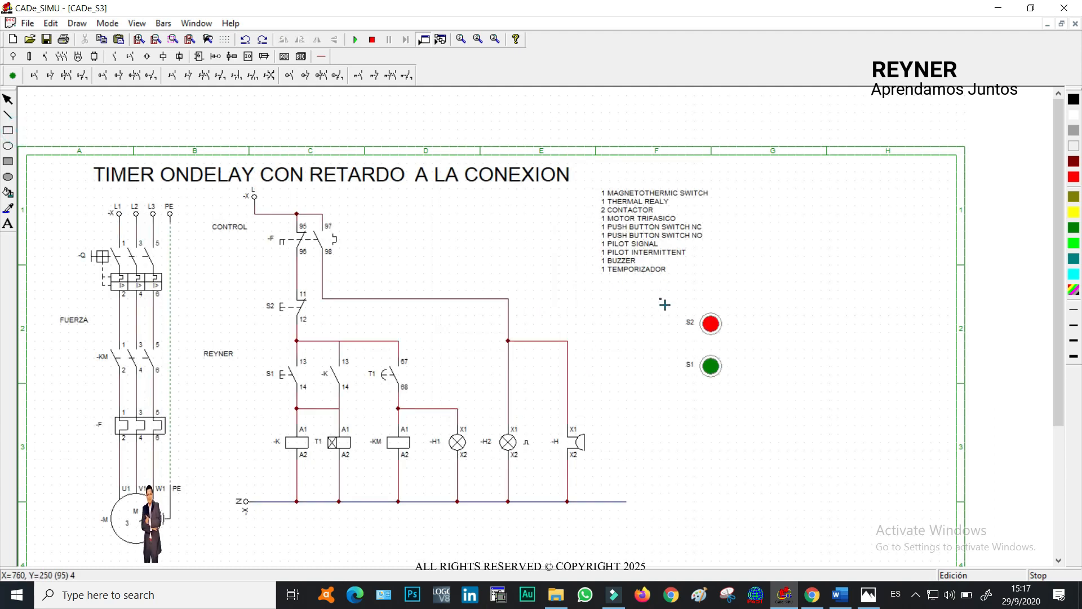
mouse_move(666, 310)
mouse_down()
mouse_move(742, 401)
mouse_move(743, 390)
mouse_up()
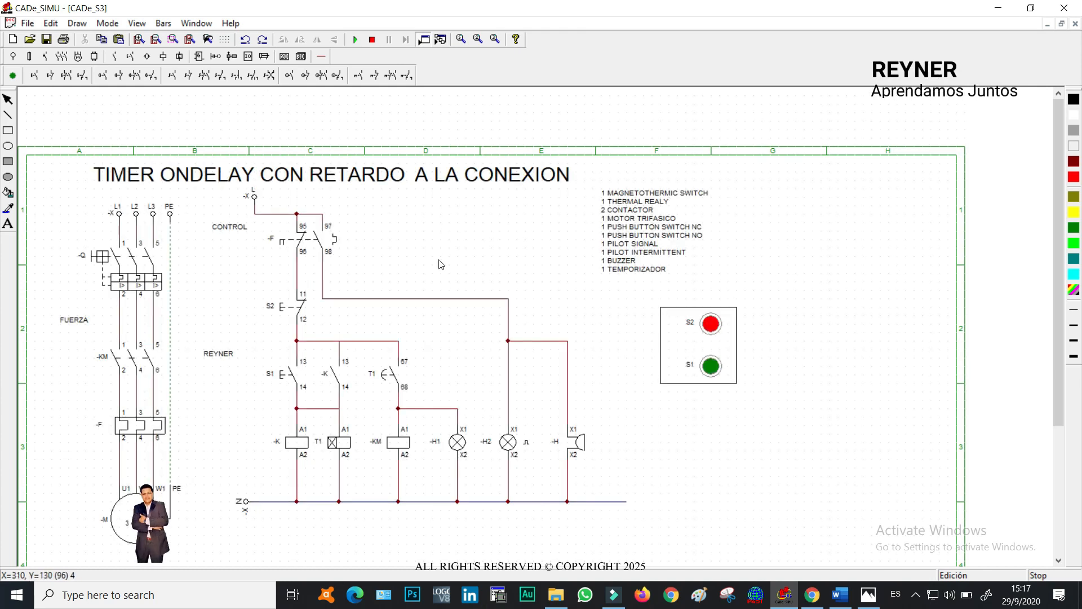
text(1 TEMPORIZADOR)
drag(61, 93, 707, 299)
double_click(709, 298)
text(CONTROL)
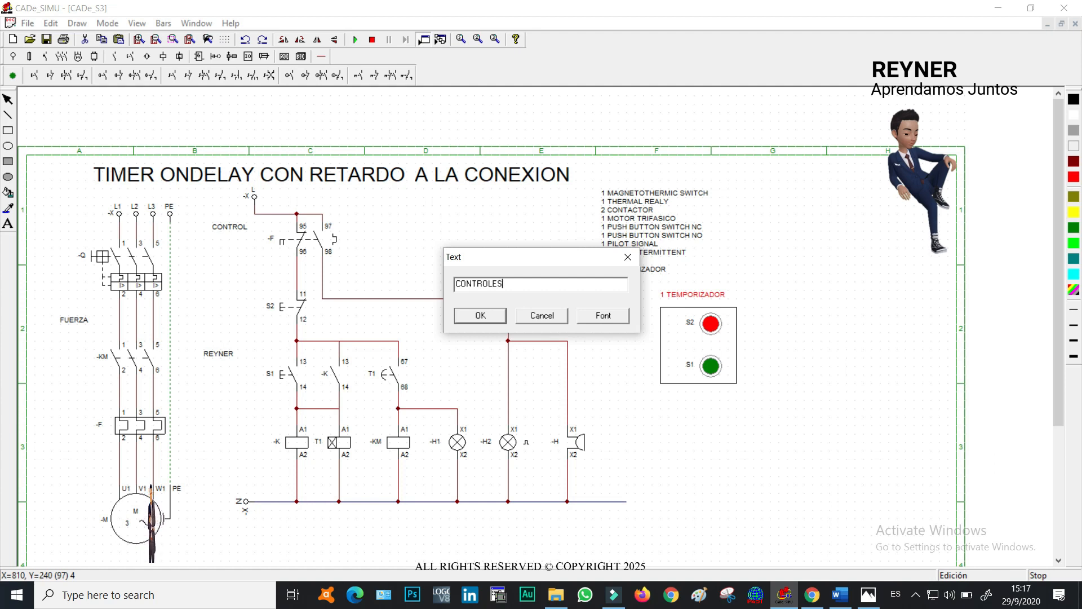
text(ES)
click(481, 315)
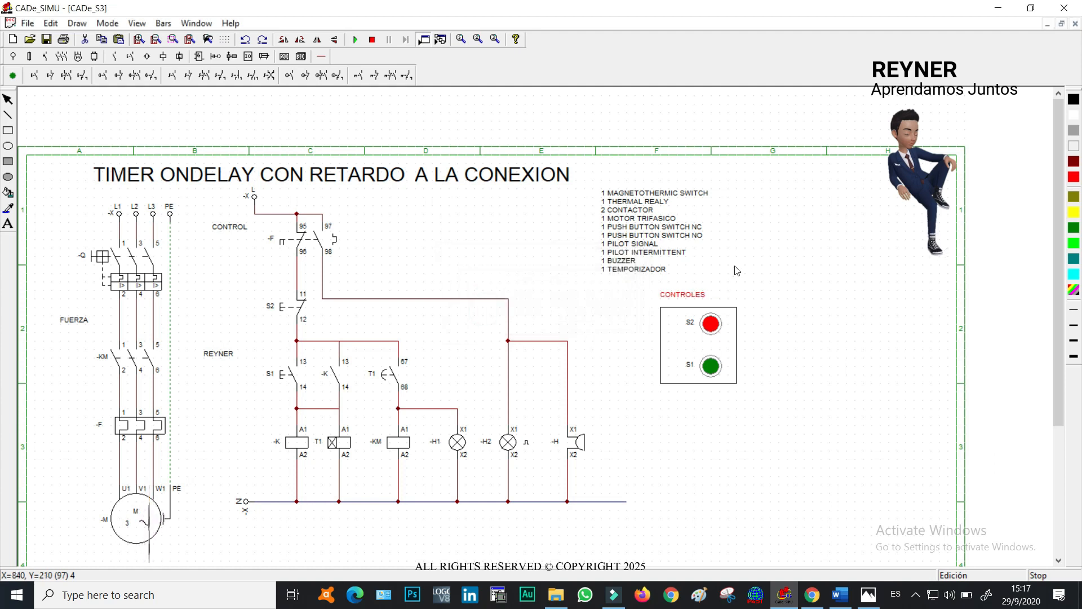
- Center the CONTROLES label just above the rectangle around the two buttons
drag(687, 291, 696, 287)
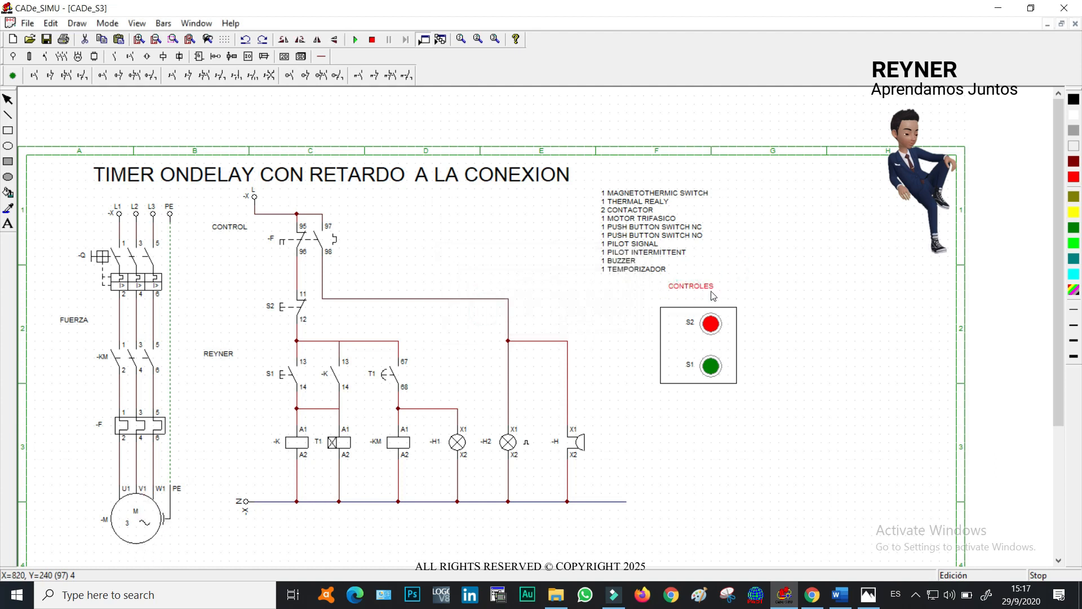
drag(704, 288, 713, 296)
click(795, 271)
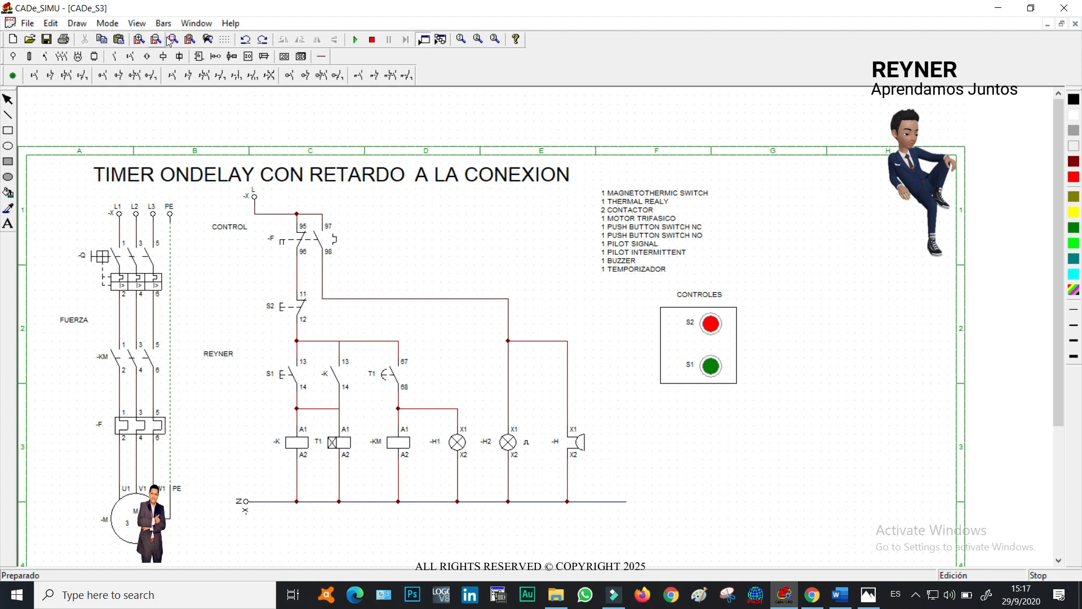
- Run the simulation, close breaker -Q and start the circuit with the S1 button in the CONTROLES box
click(355, 39)
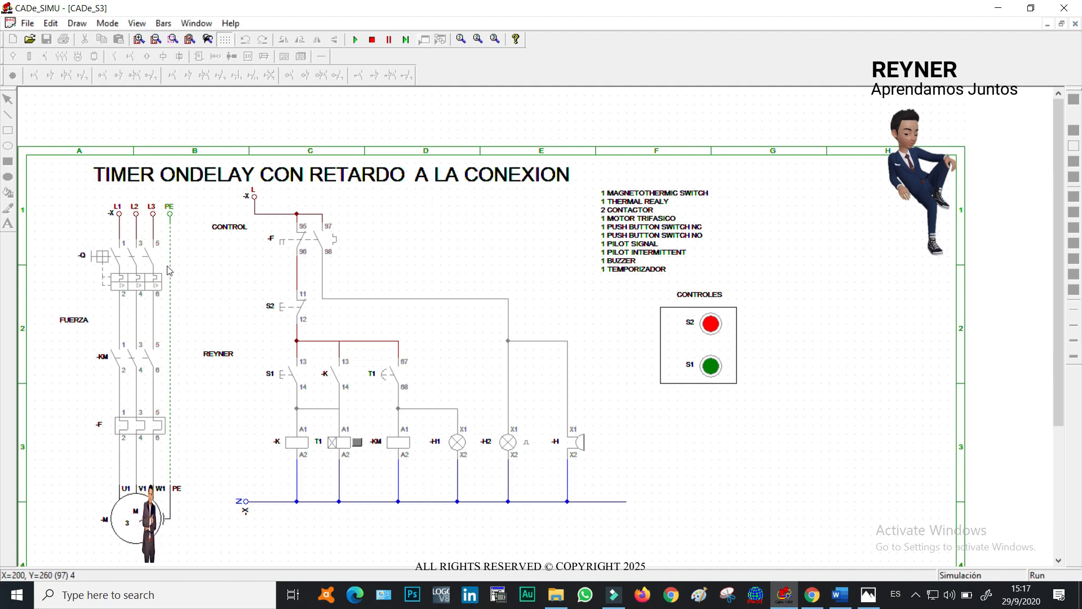
click(135, 247)
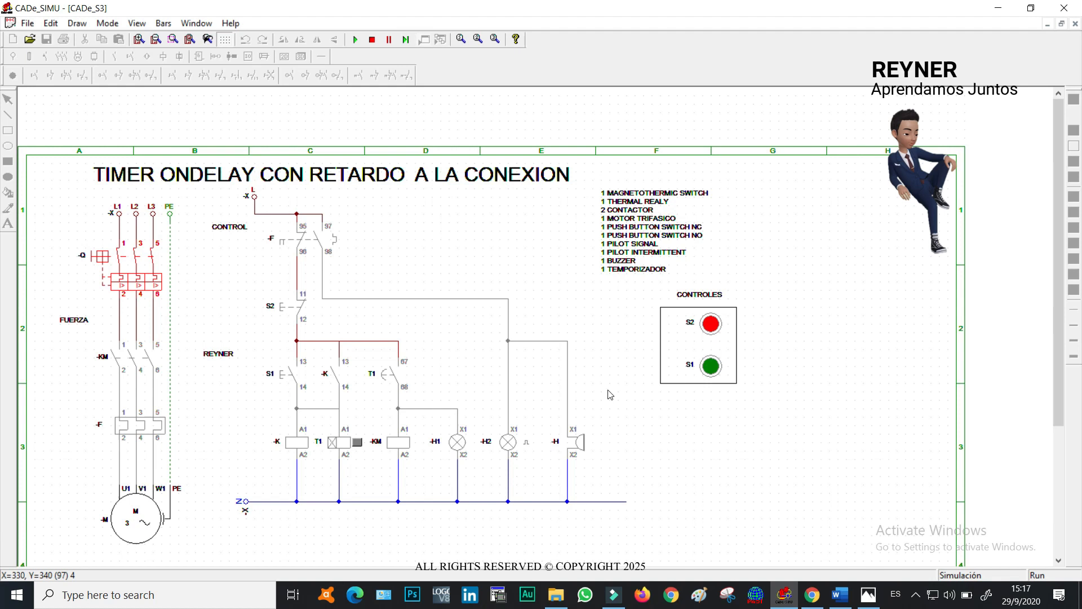
click(711, 369)
click(711, 368)
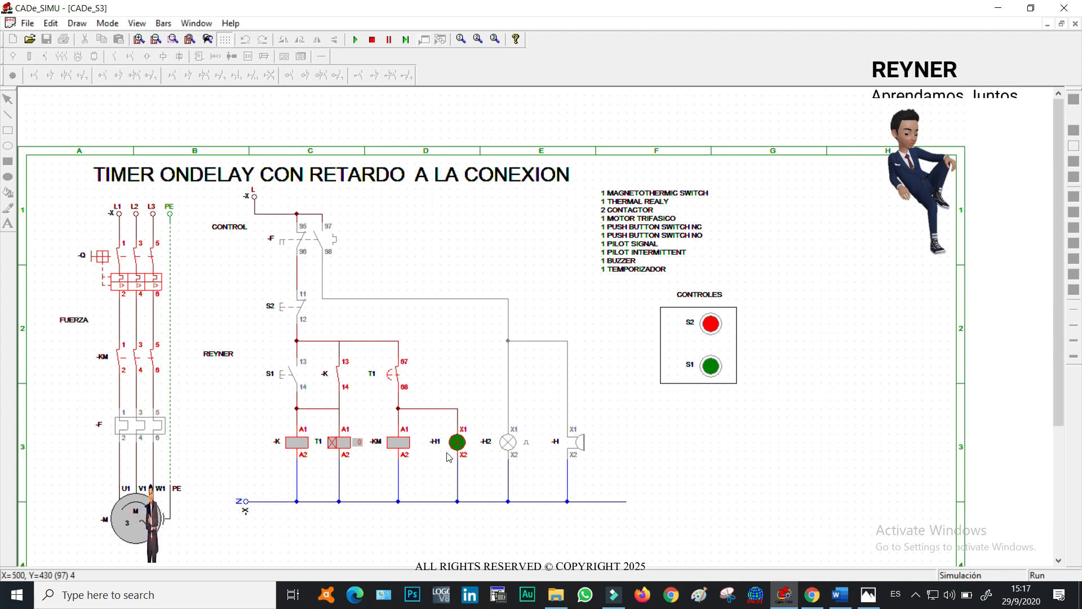
- Trip and reset thermal relay -F, restart the circuit with contact S1, and trip the relay again
click(150, 430)
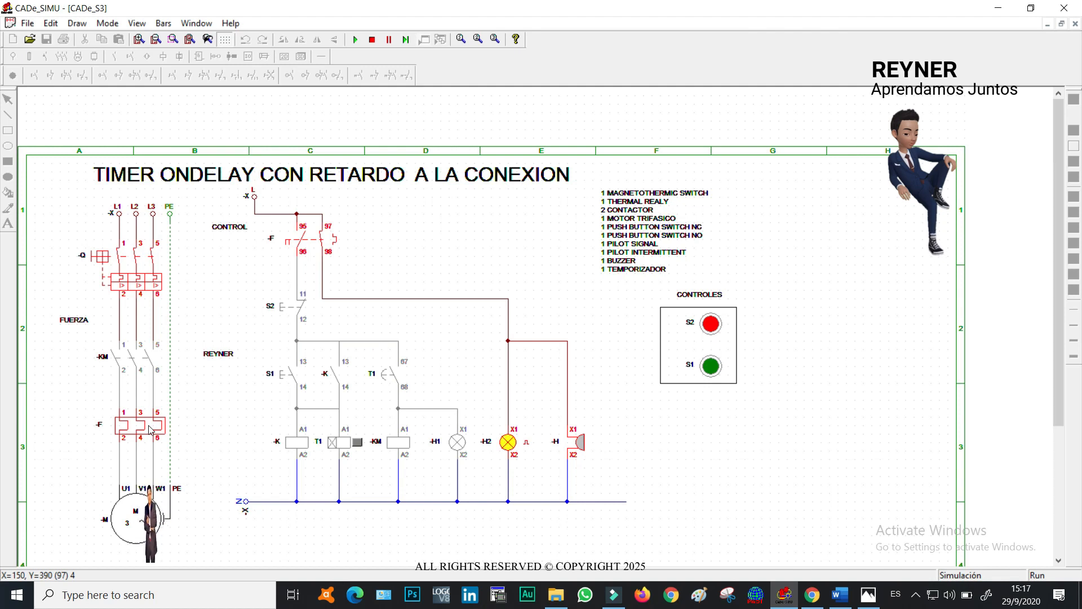
click(149, 430)
click(291, 376)
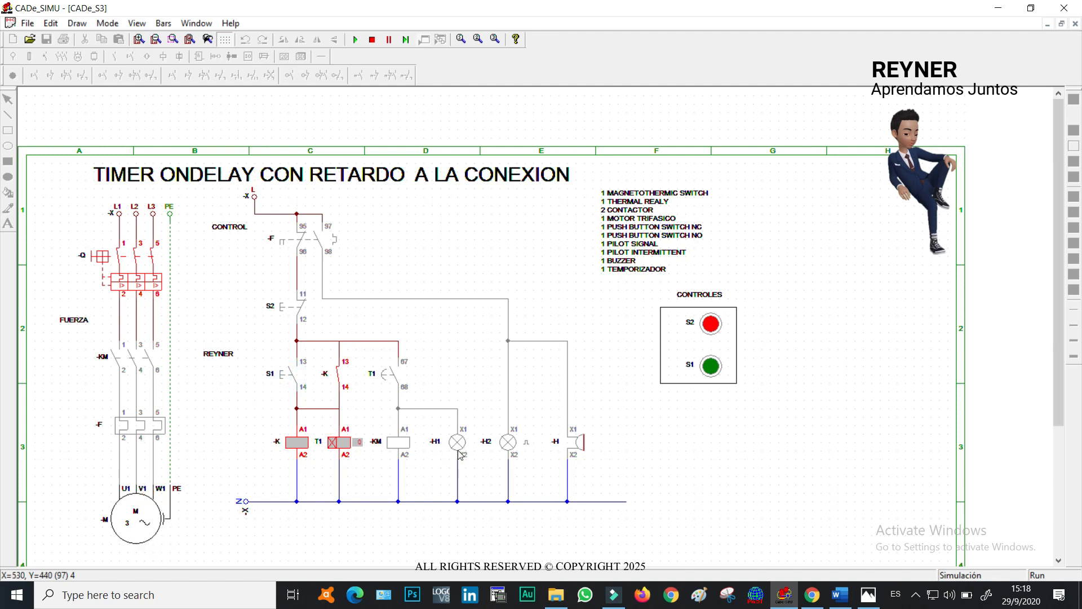
click(145, 431)
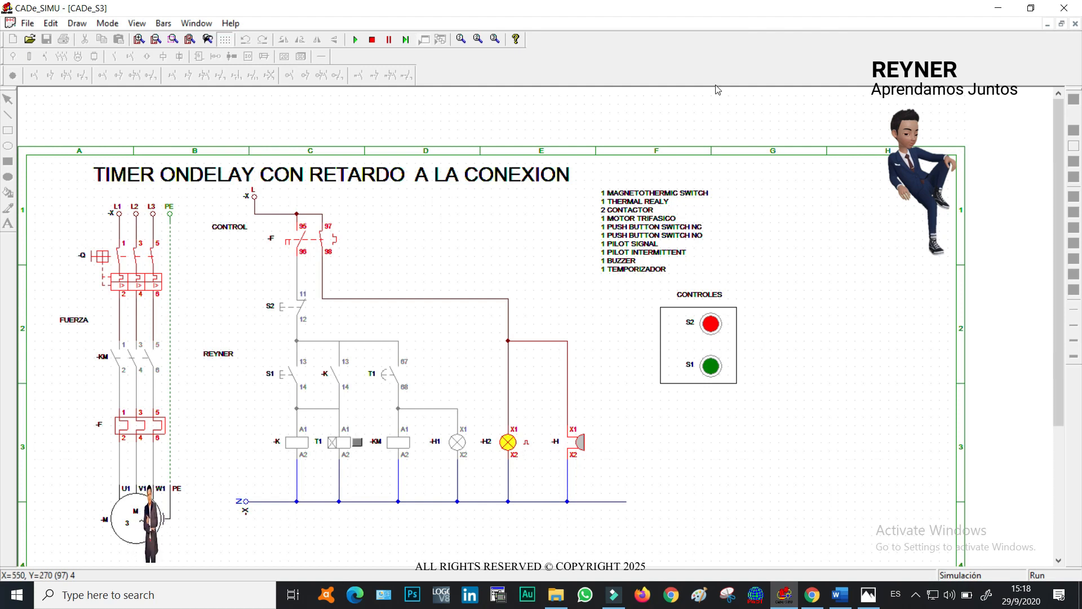
- Examine the coils, pilot lights and buzzer up close while operating the S1 button with the thermal relay tripped
click(175, 43)
drag(263, 358, 680, 517)
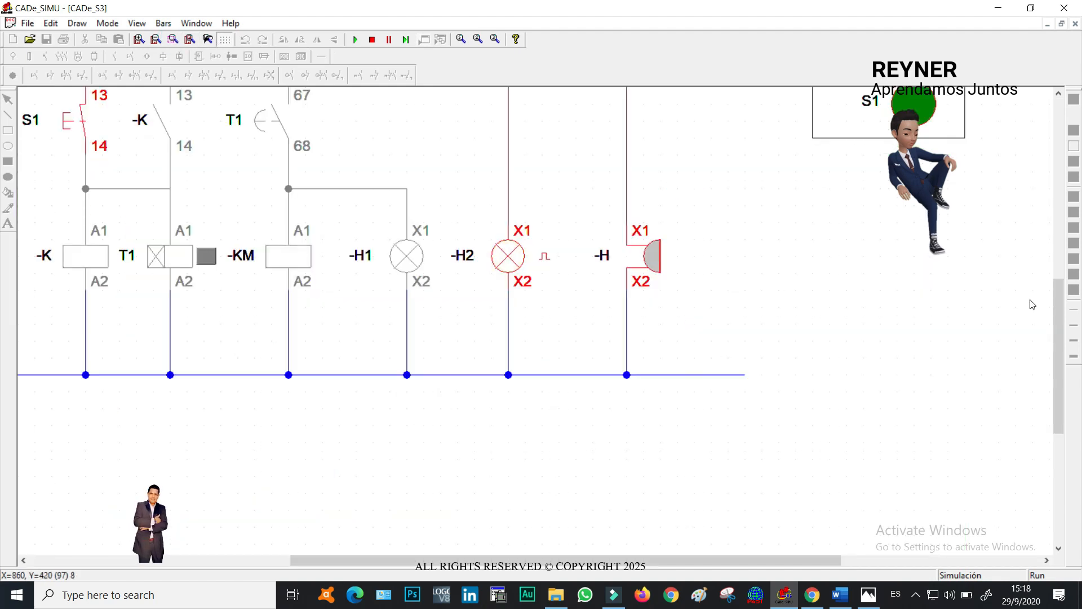
scroll(1059, 338, up, 3)
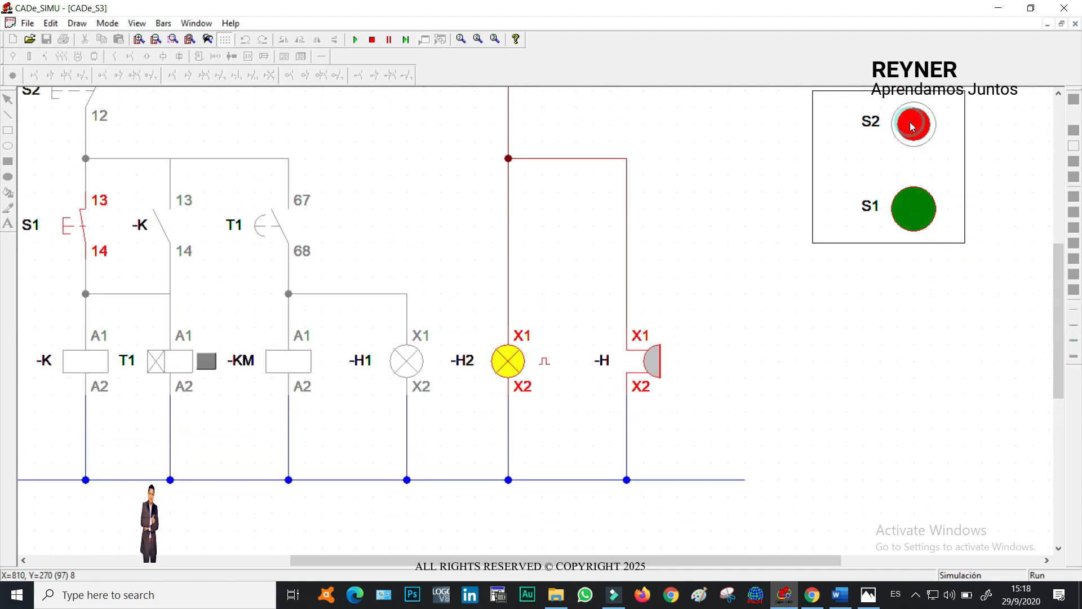
click(909, 219)
click(909, 218)
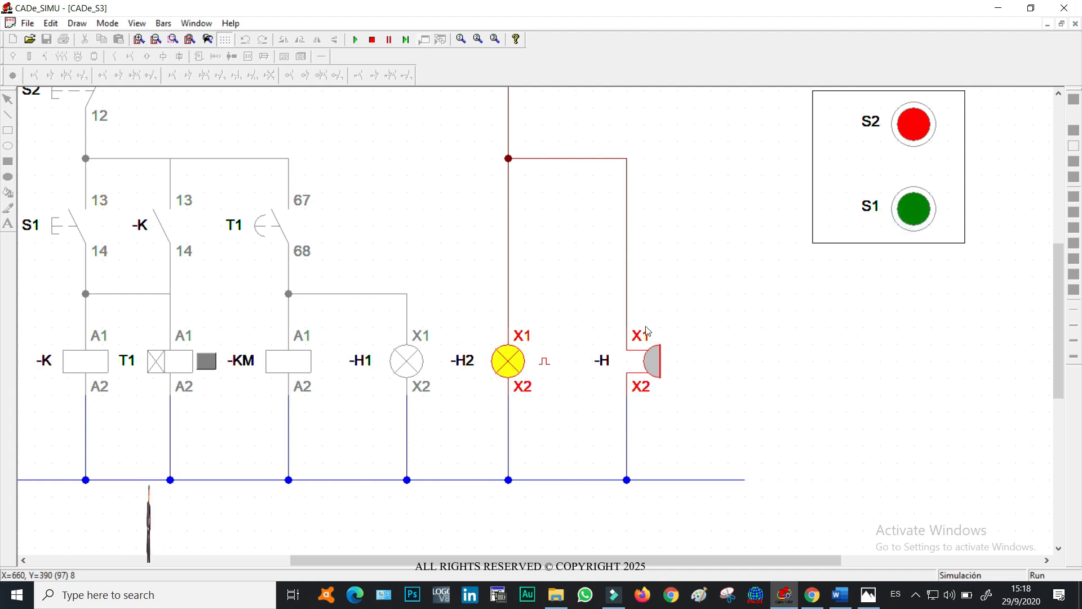
drag(1058, 306, 1066, 349)
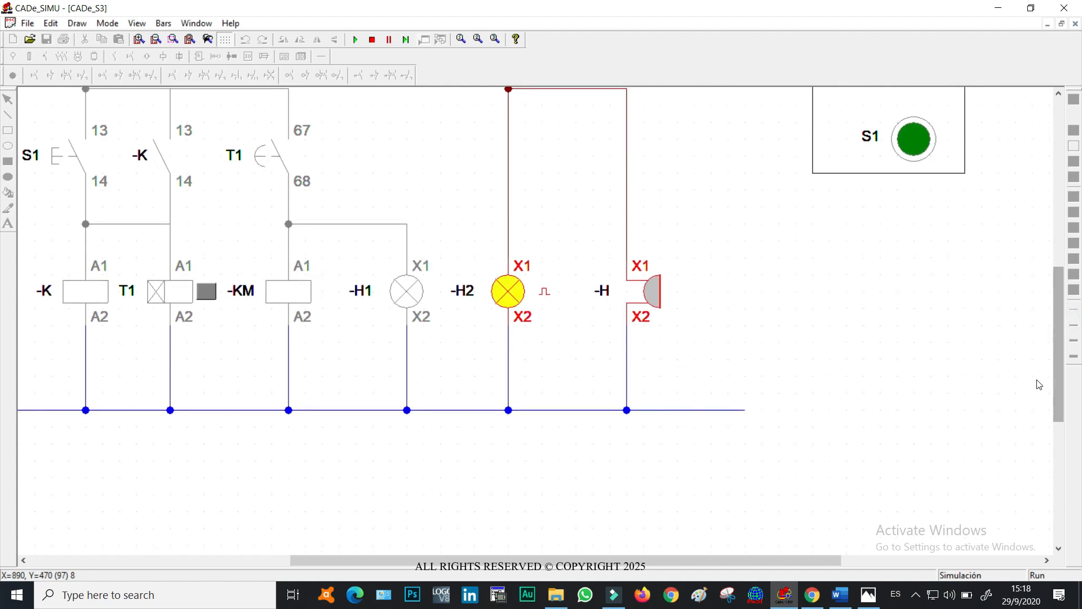